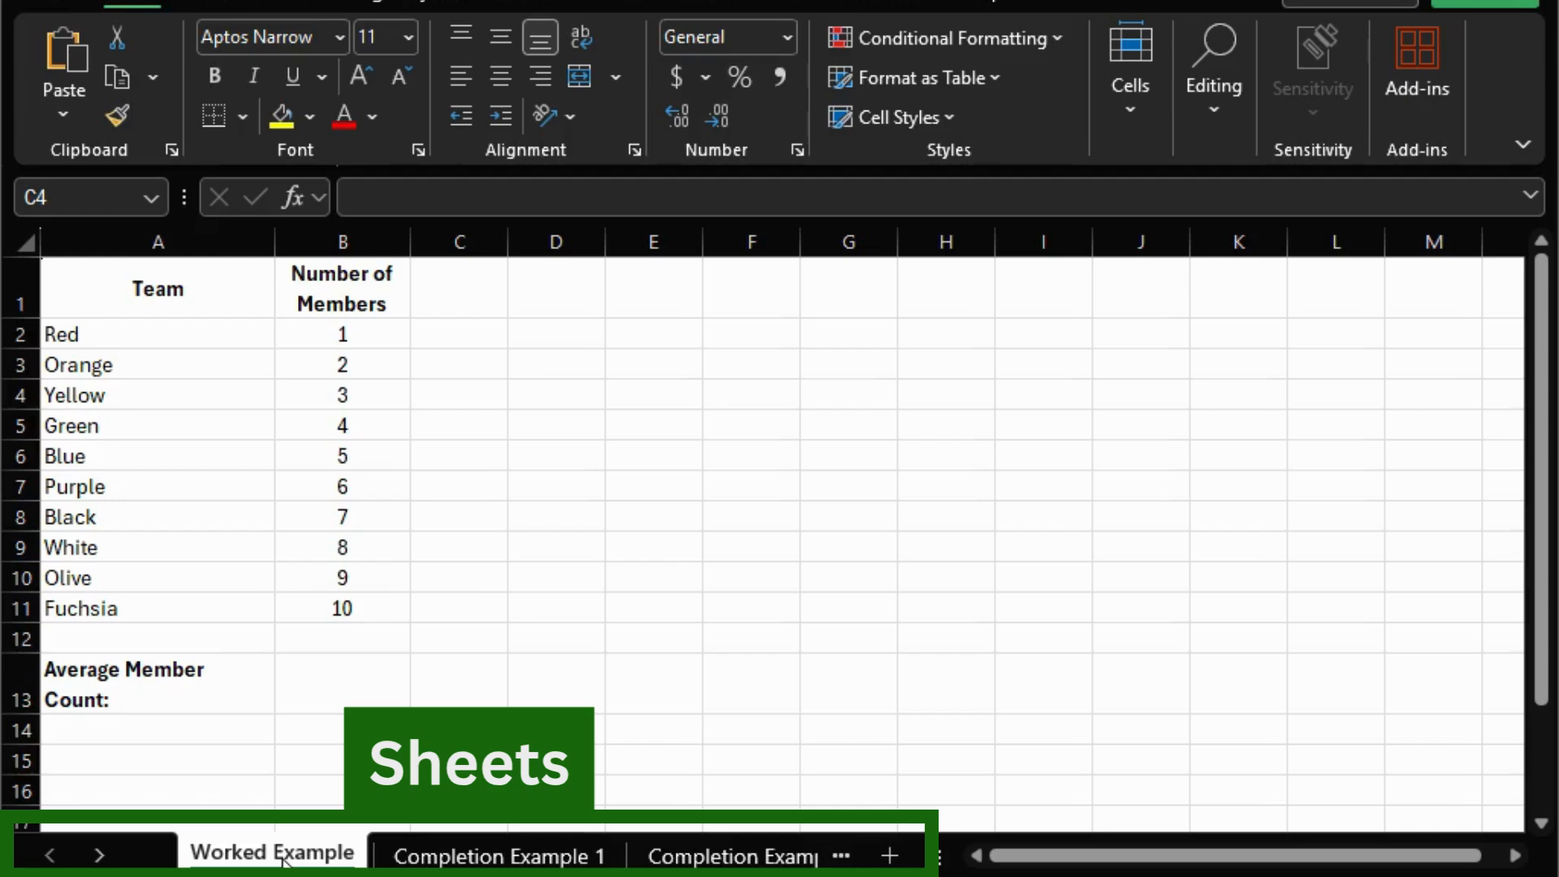
- View the Worked Example, Completion Example 1 and Completion Example 2 sheets, returning to Worked Example
click(283, 861)
click(484, 859)
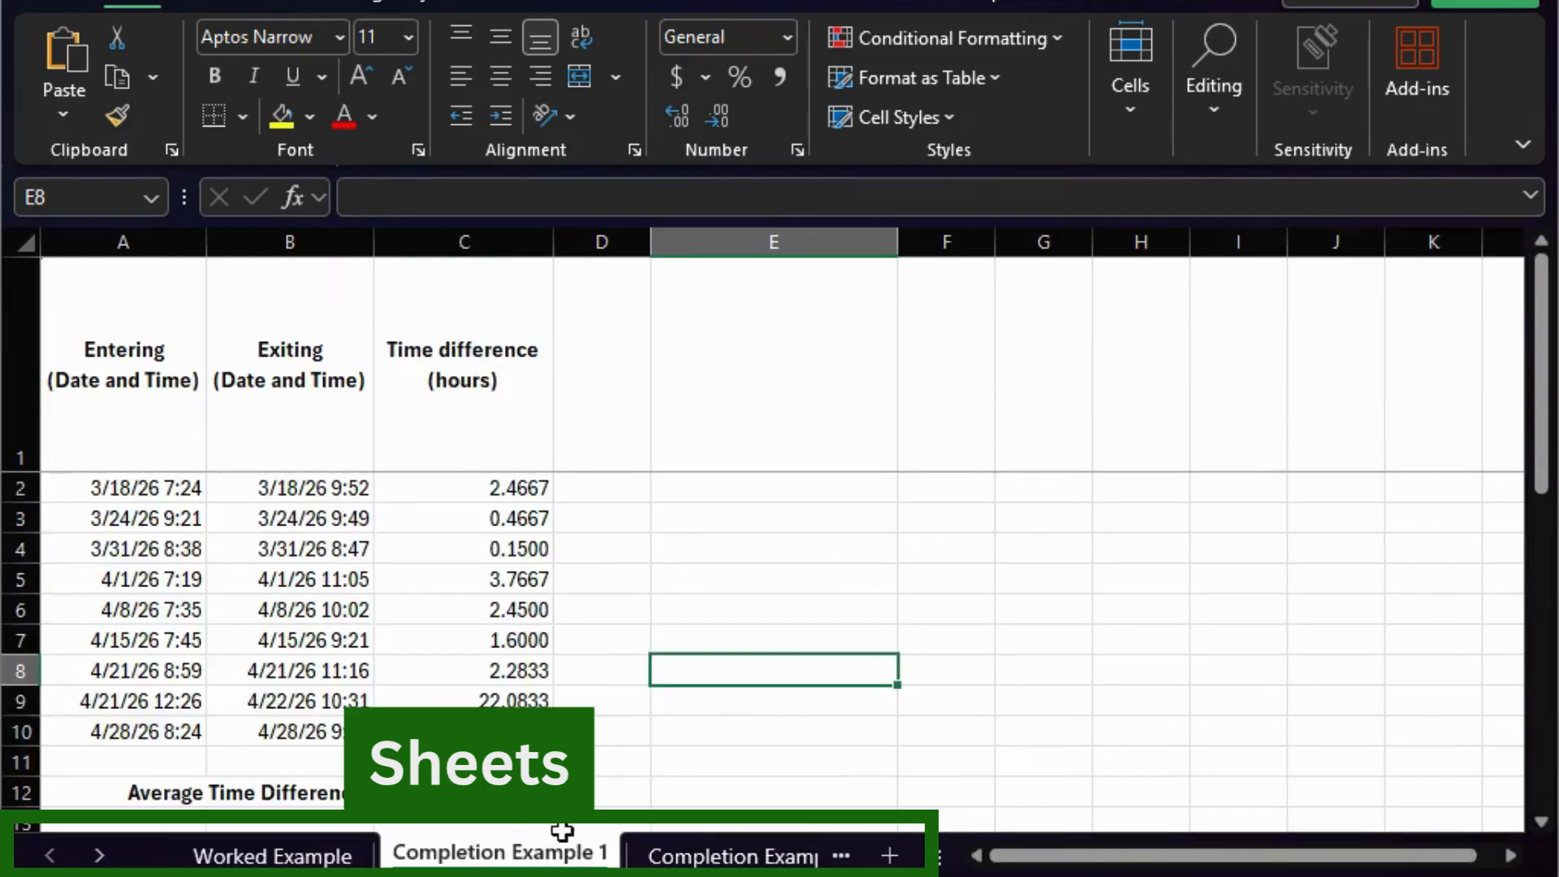
click(715, 857)
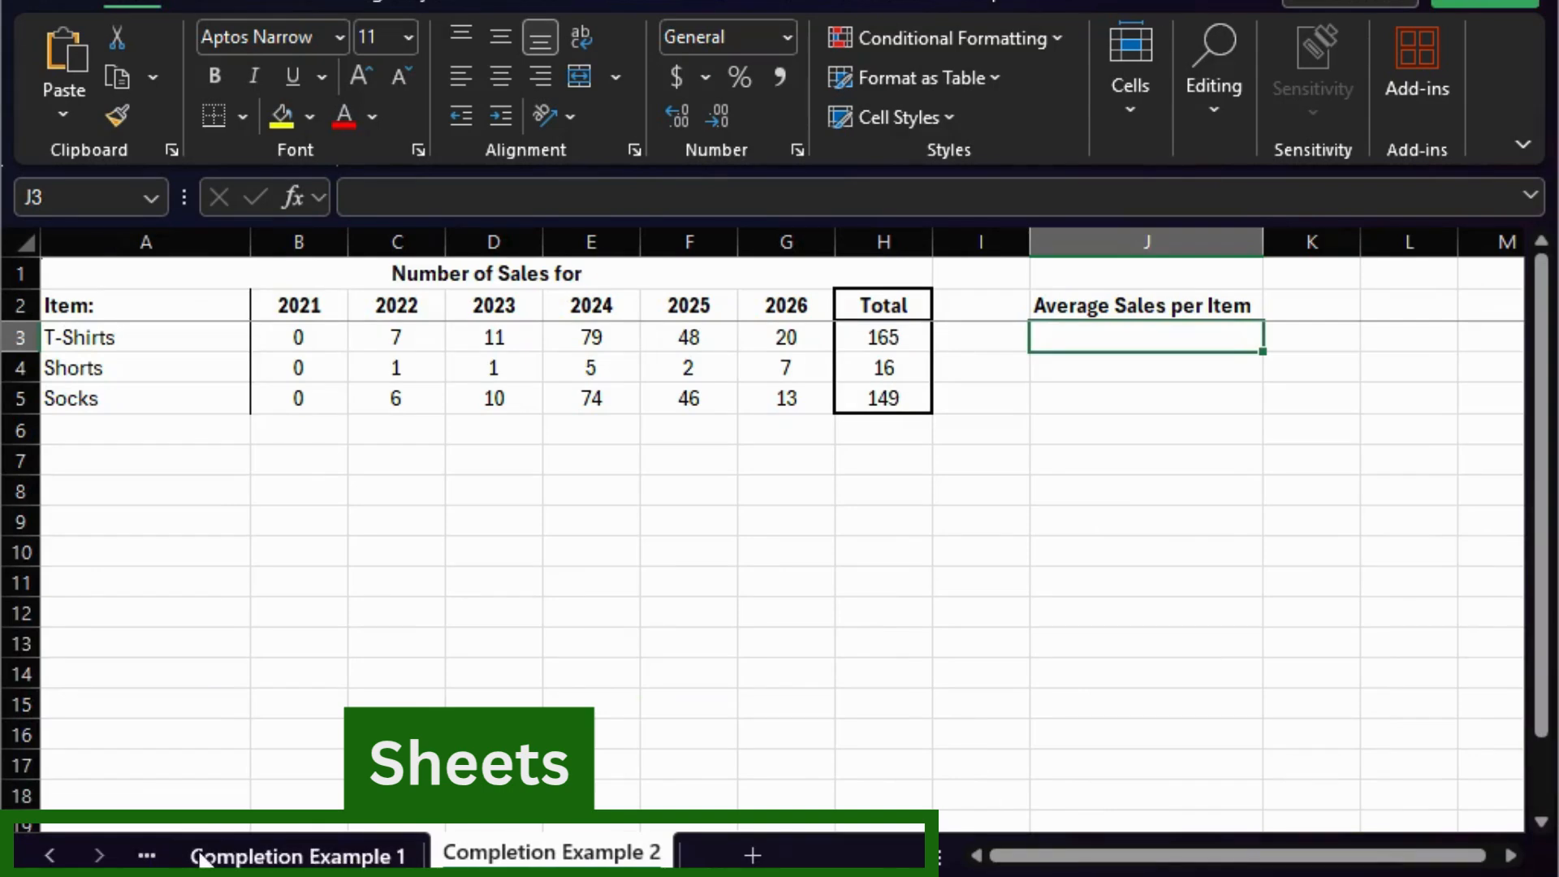
click(47, 859)
click(47, 859)
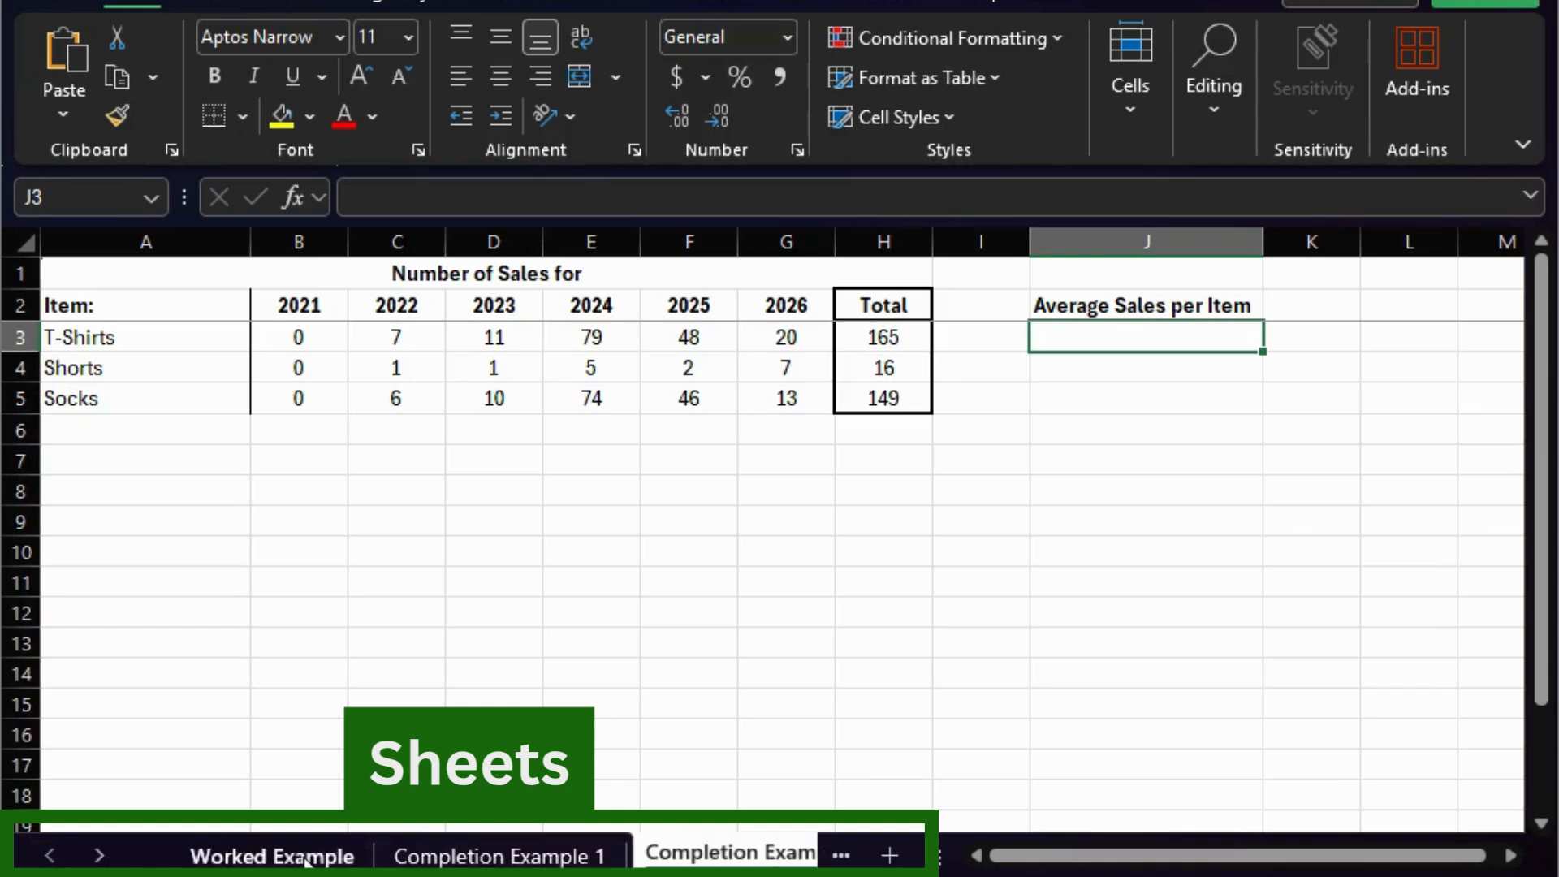
click(307, 857)
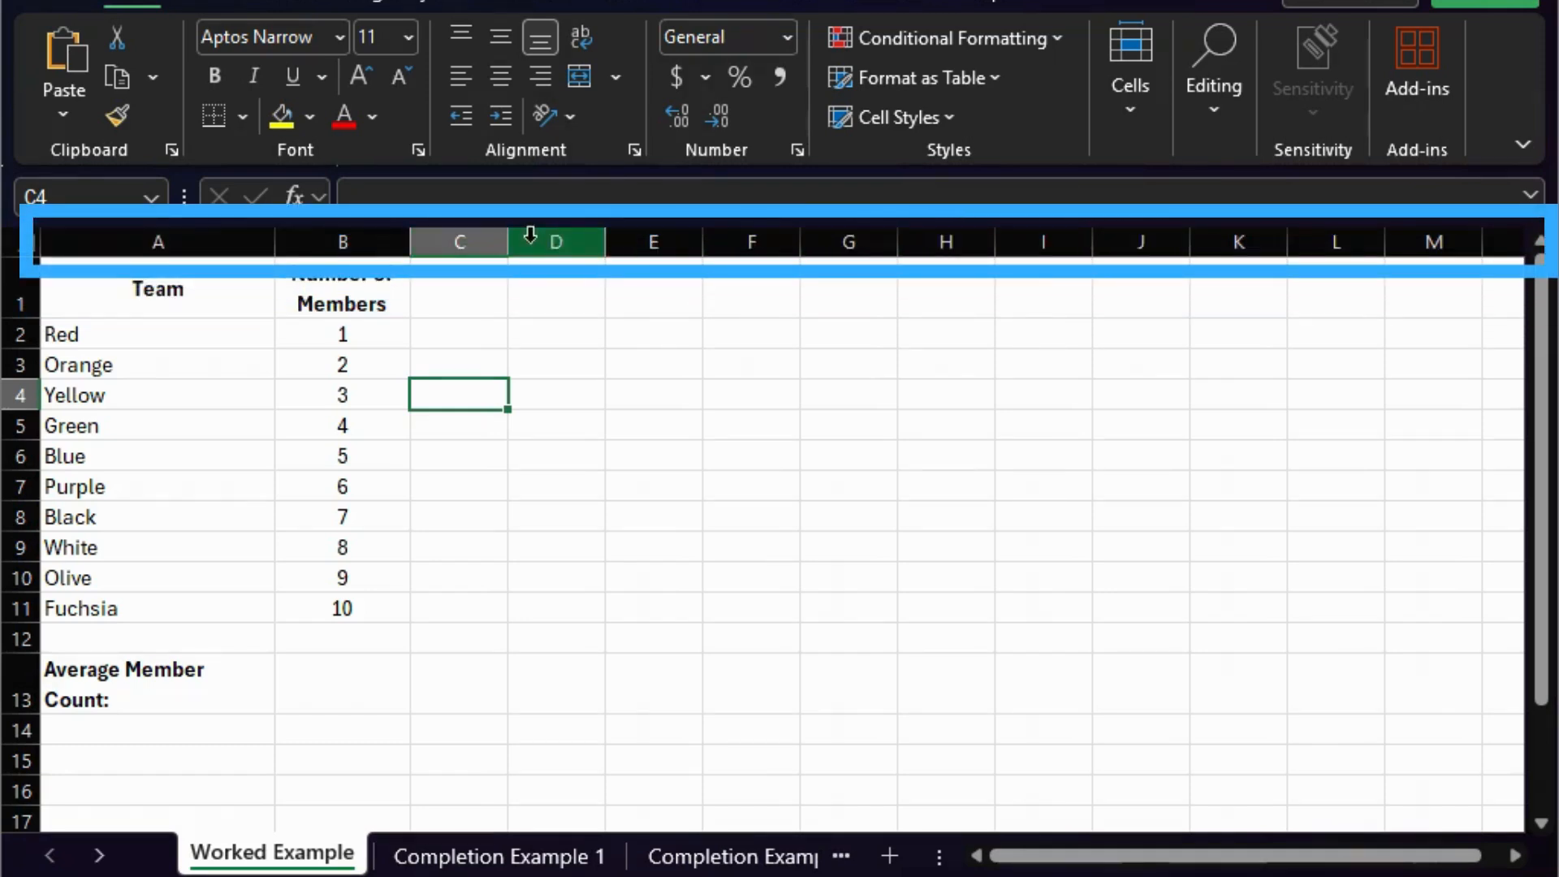
- Highlight columns A, B and C one after another
click(122, 242)
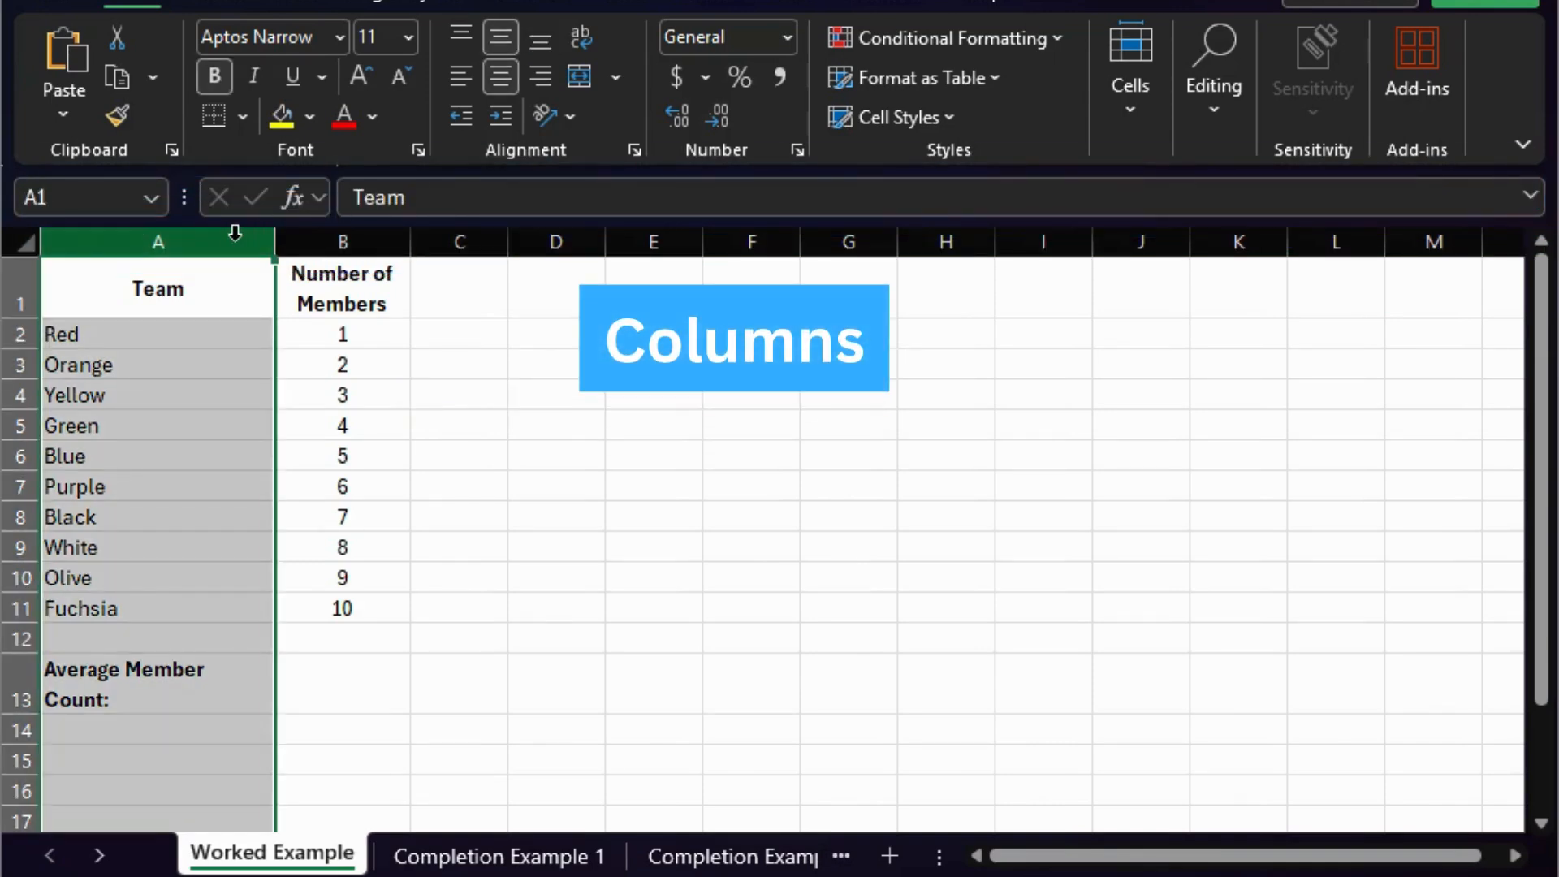
click(367, 240)
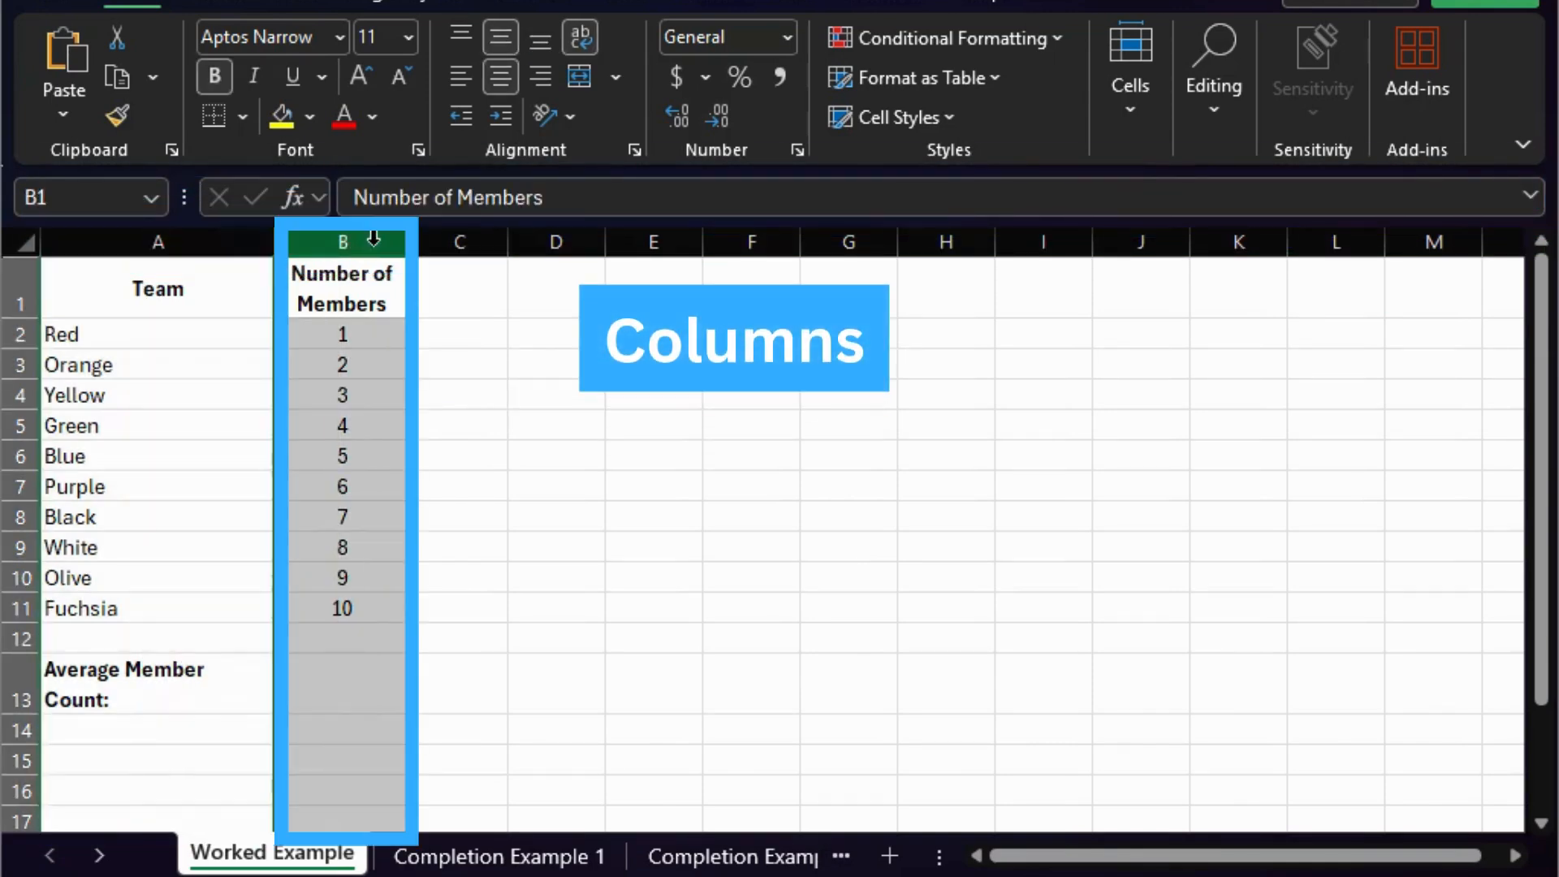
click(478, 241)
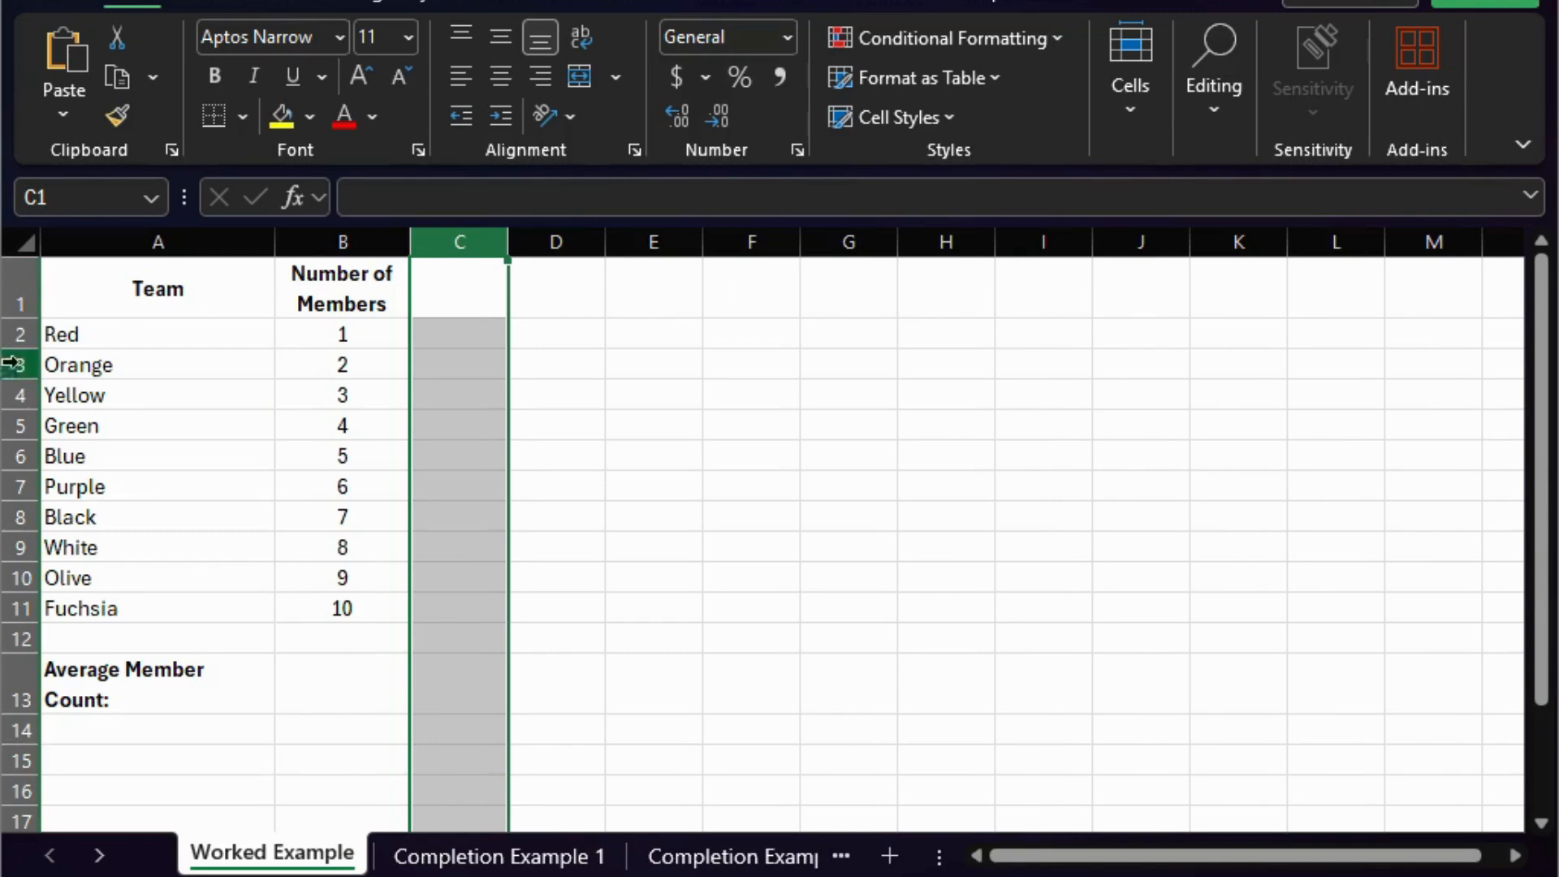
- Highlight rows 1, 2 and 3 one after another, ending with cell C4 selected
click(8, 294)
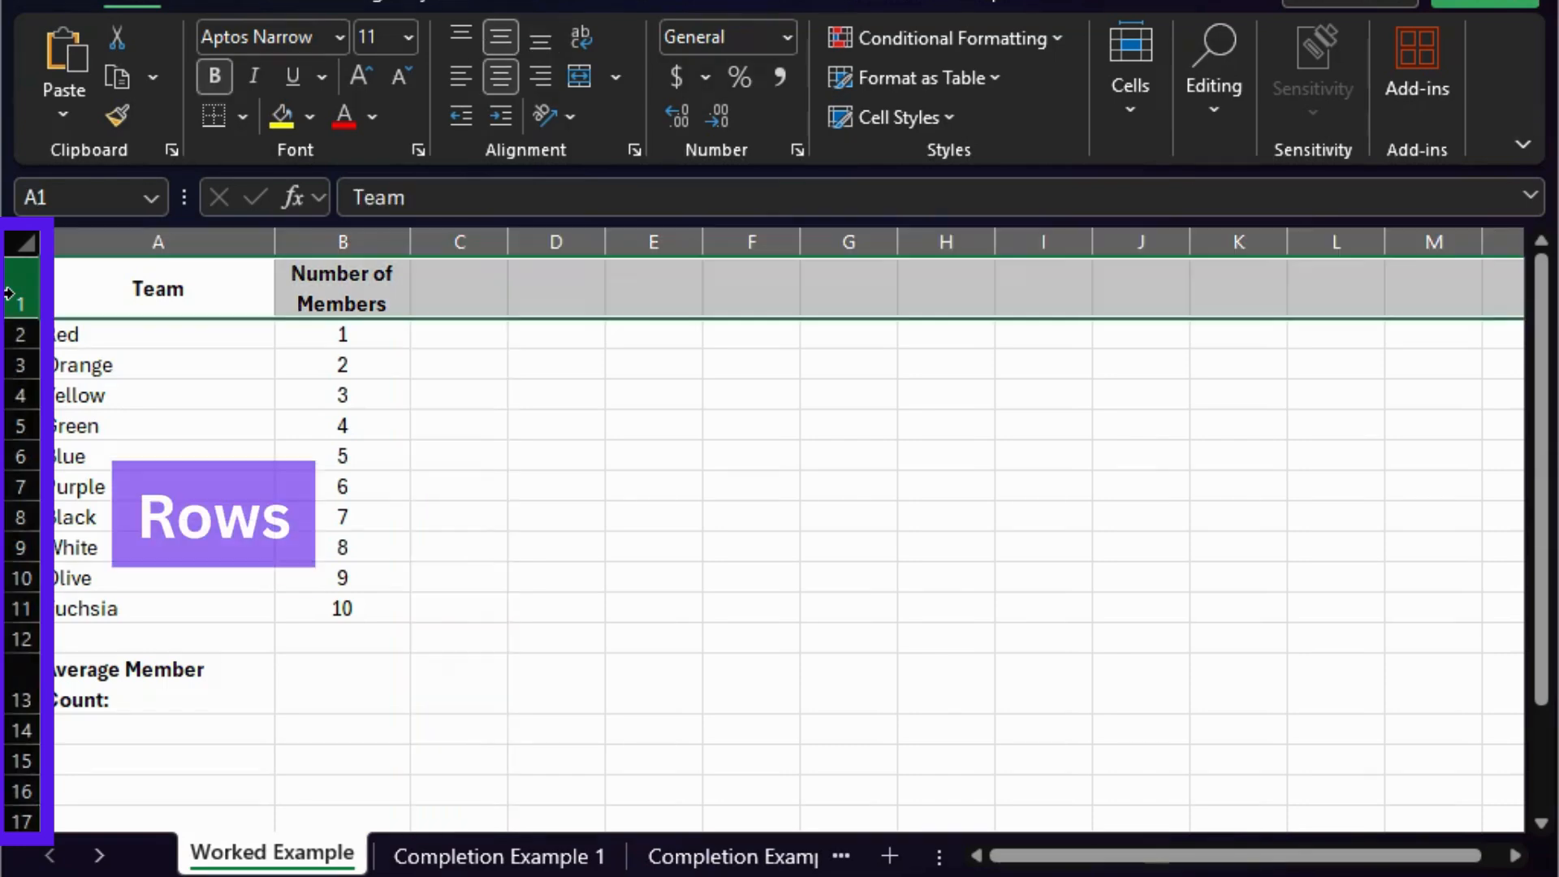
click(25, 337)
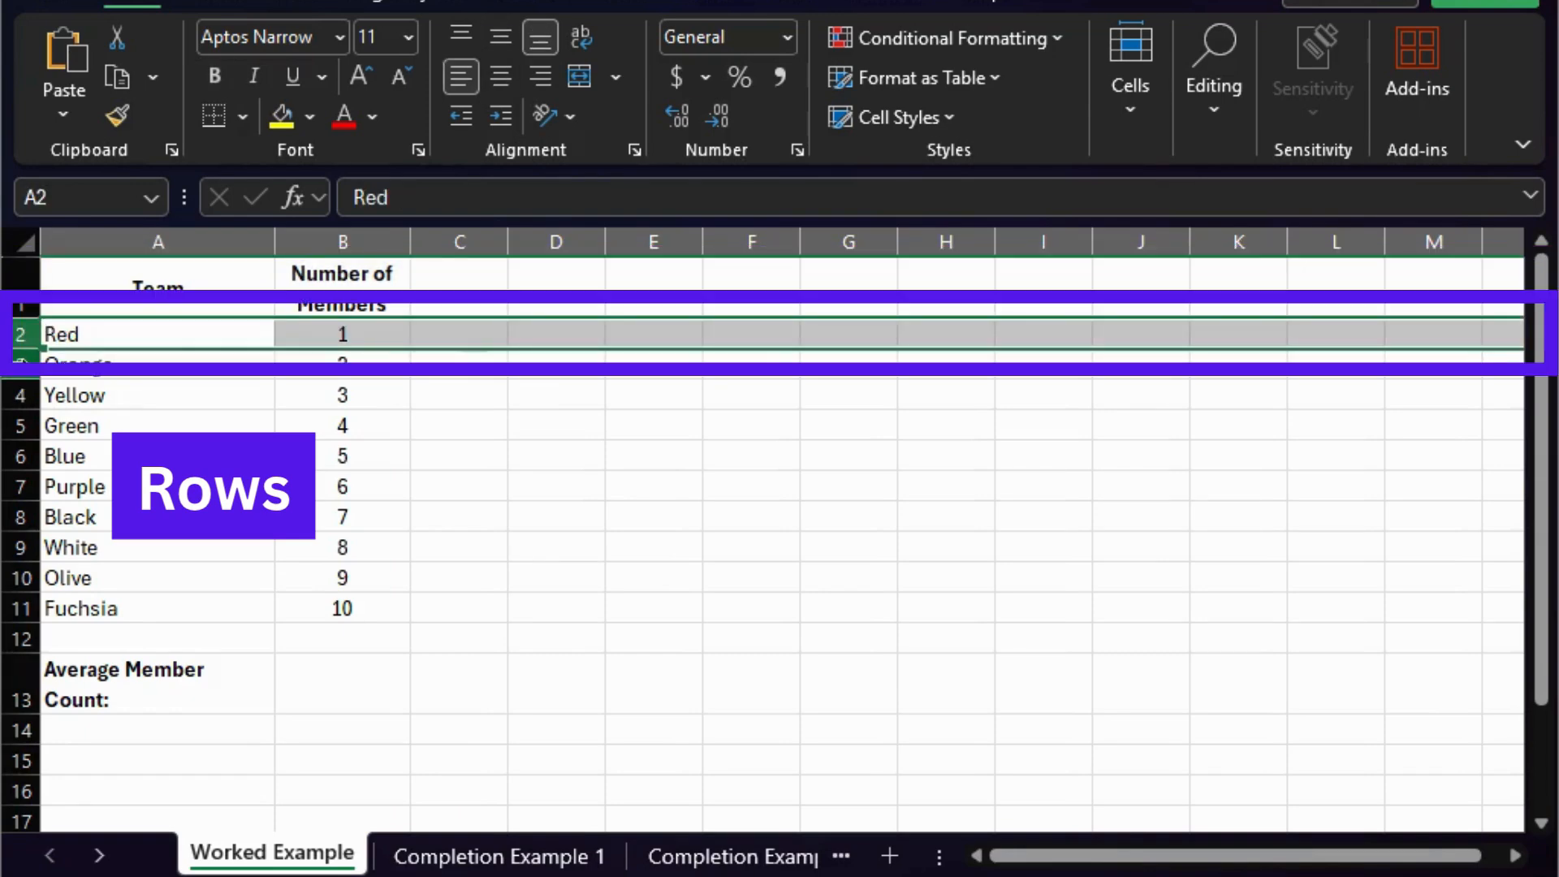
click(20, 365)
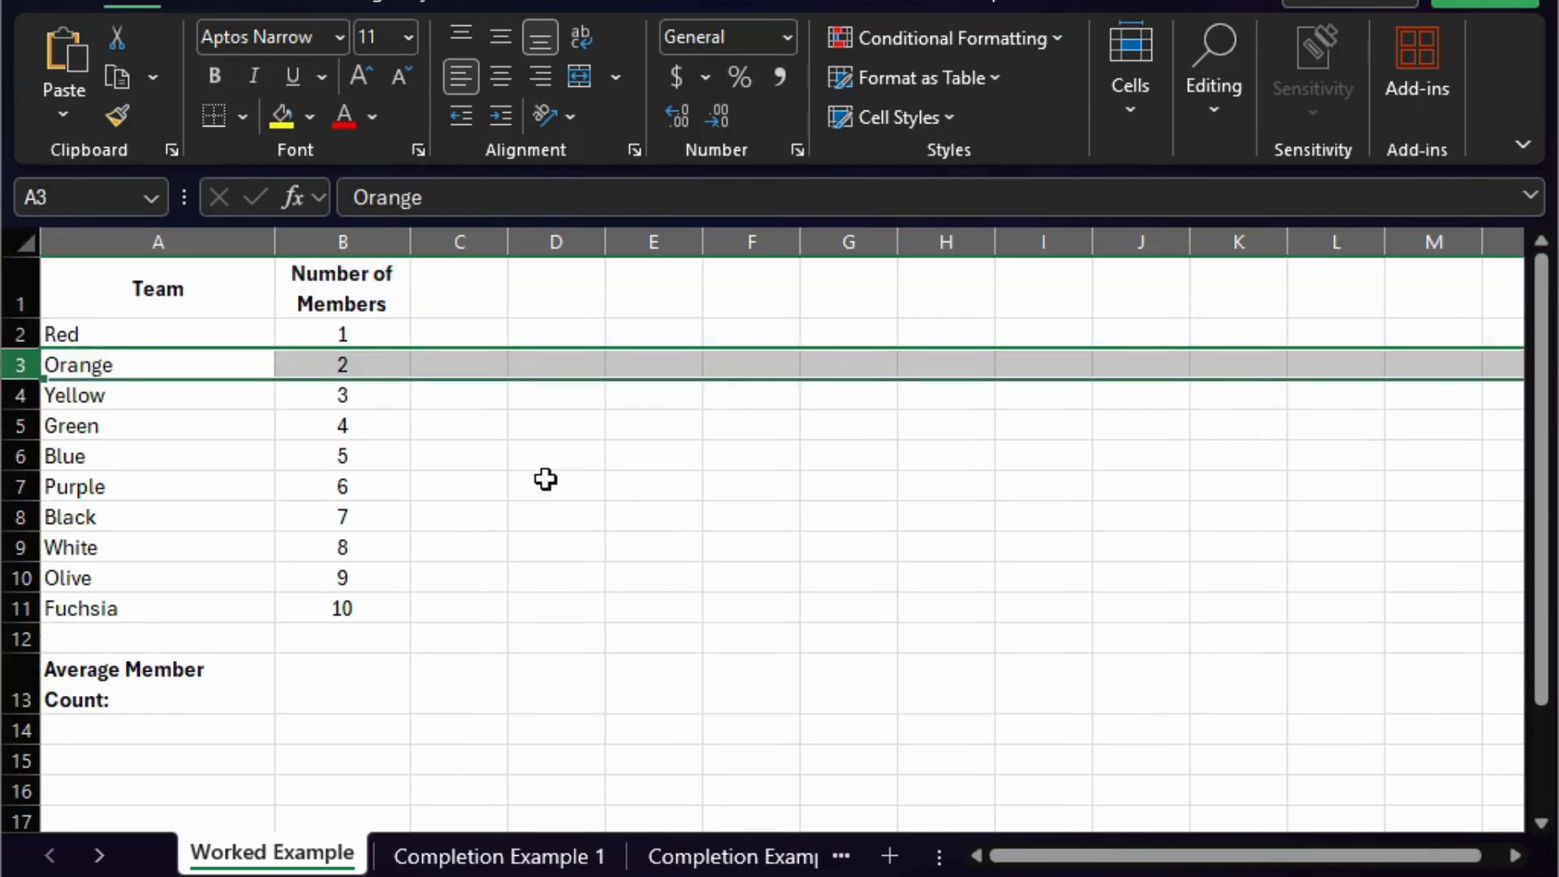
click(463, 402)
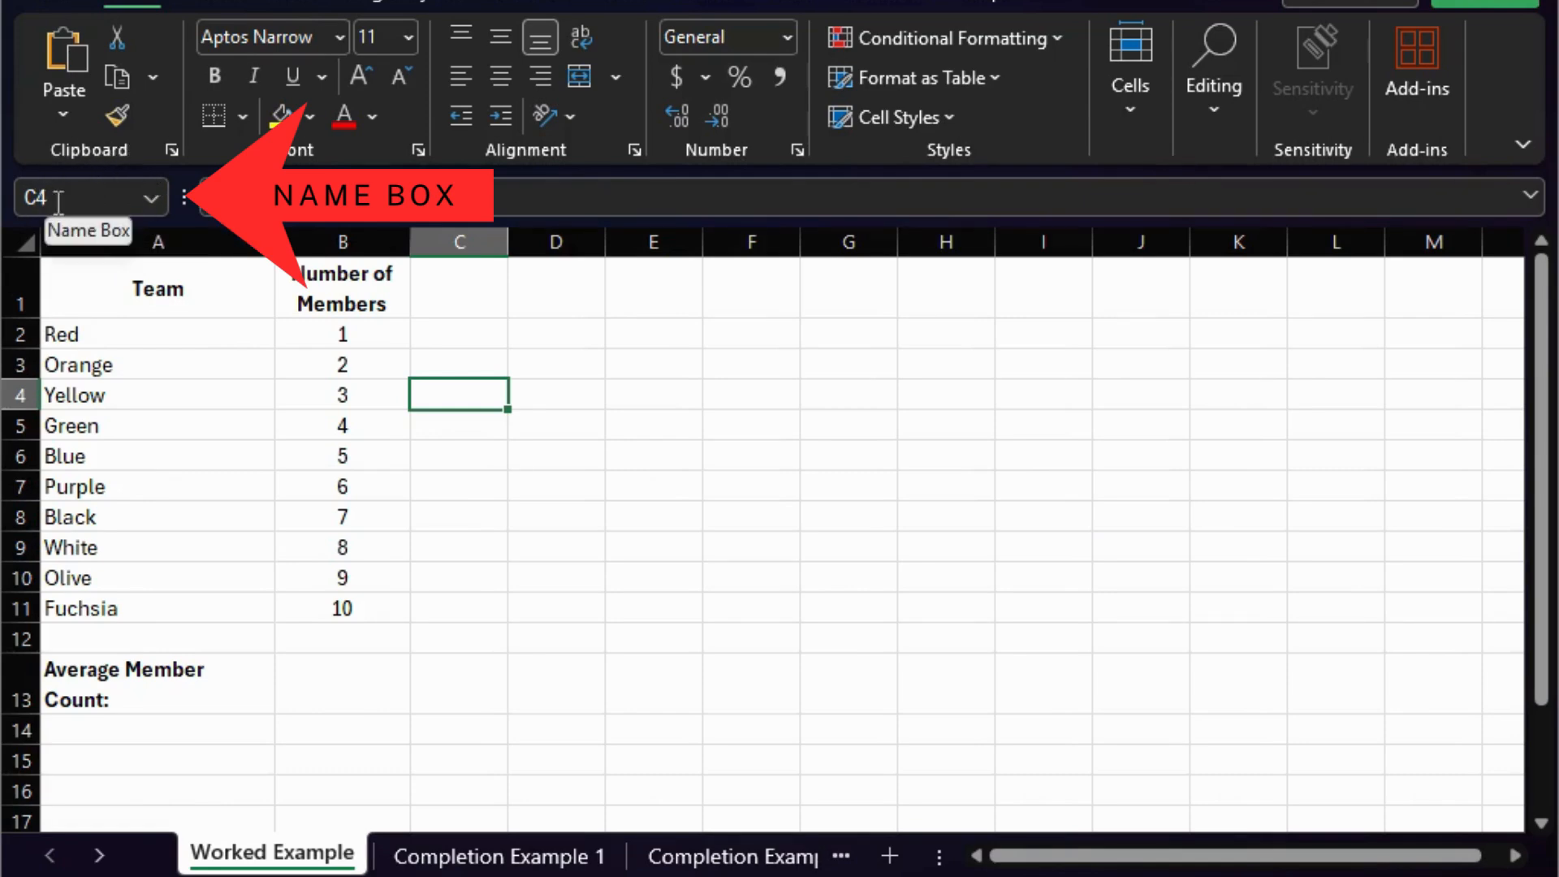
- Enter the trial text "hfgdfgyubbhhj" in cell D7 and erase it again
click(545, 479)
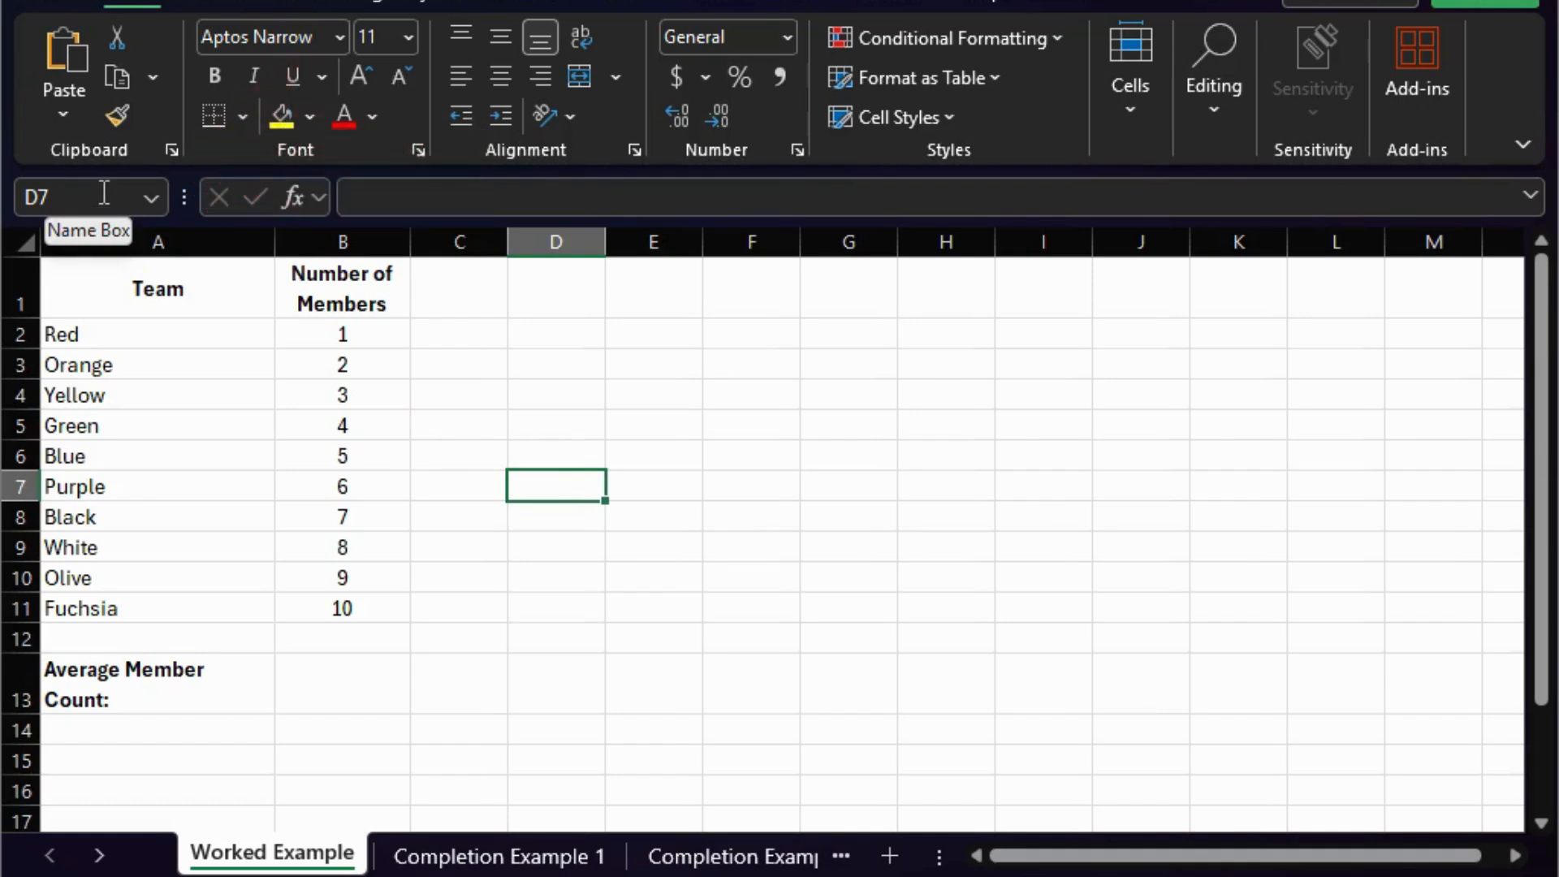
click(404, 197)
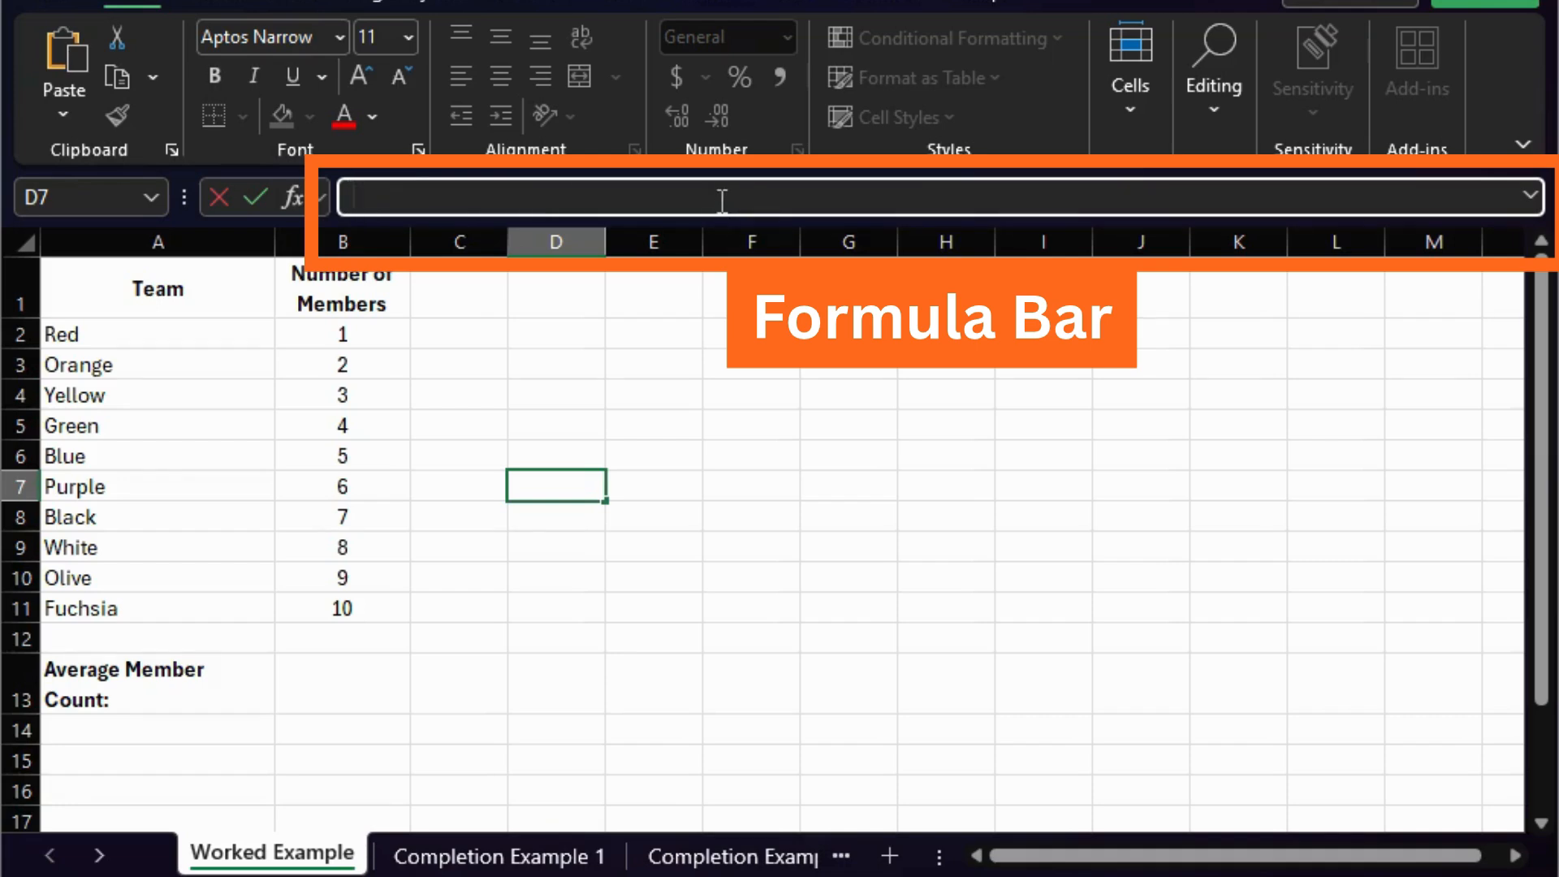
text(hfgdfgyubbhhj)
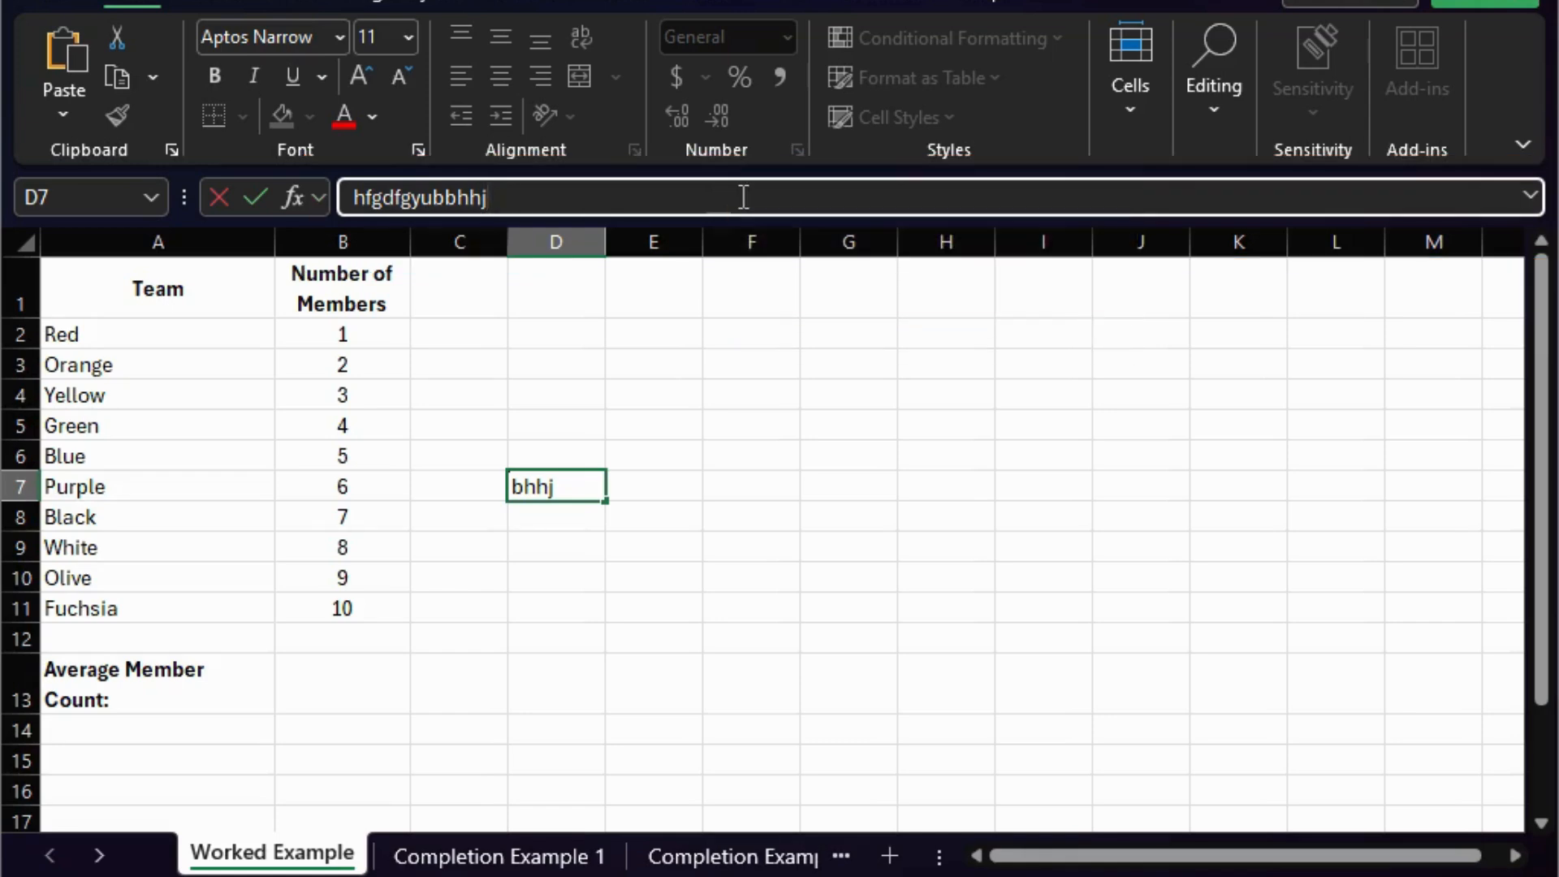
key(BackSpace)
key(BackSpace)
key(BackSpace)
key(BackSpace)
key(BackSpace)
key(BackSpace)
key(BackSpace)
key(BackSpace)
key(BackSpace)
key(BackSpace)
key(BackSpace)
key(BackSpace)
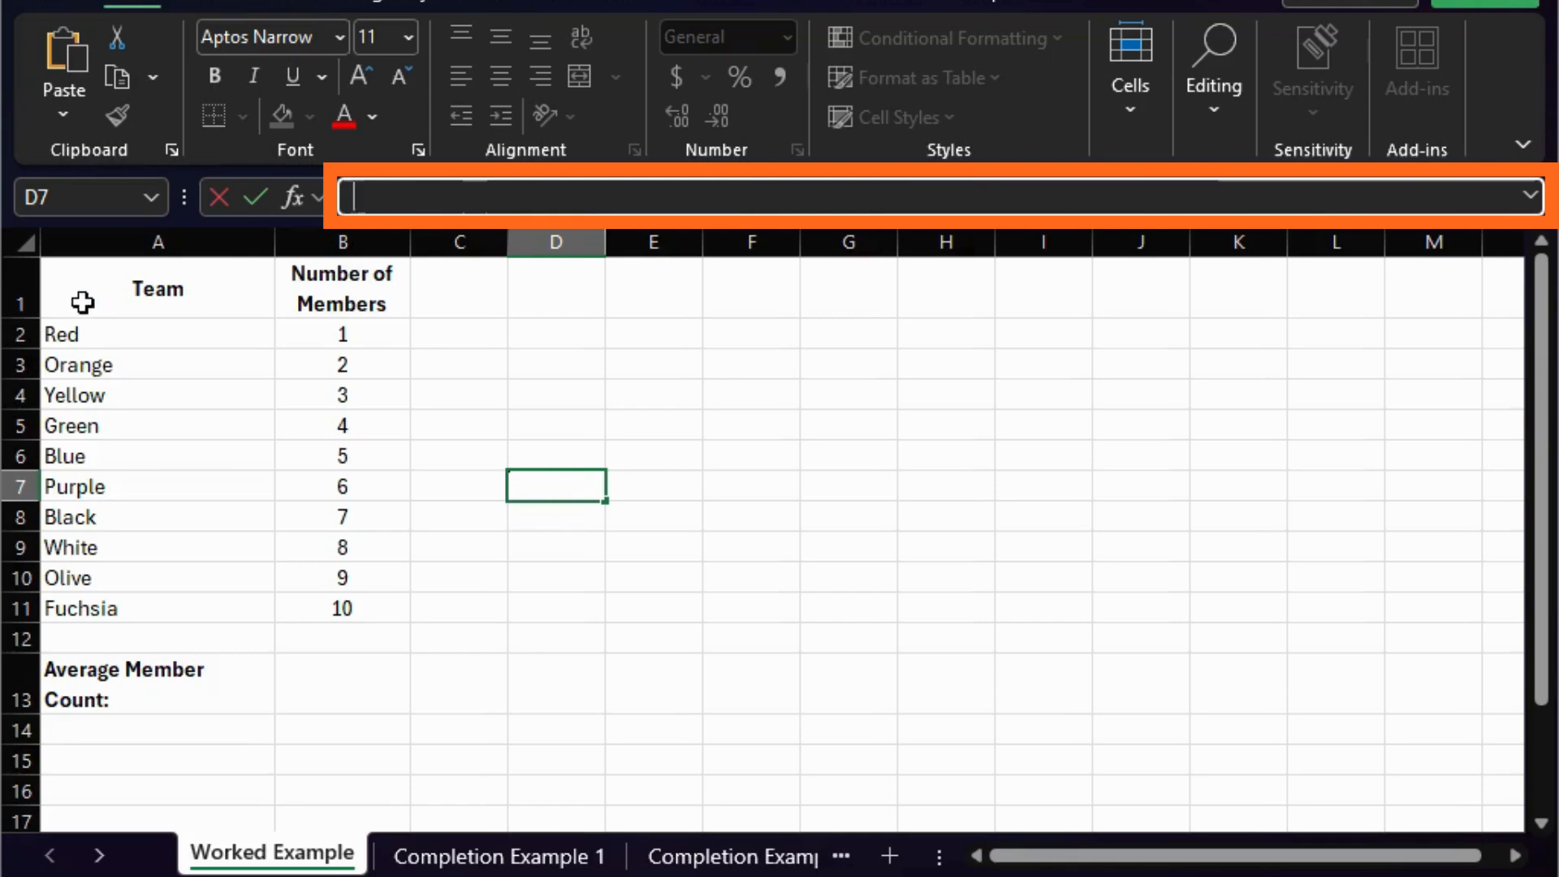
- Examine the contents of the header cells B1 and A1 and several team names in column A
click(347, 294)
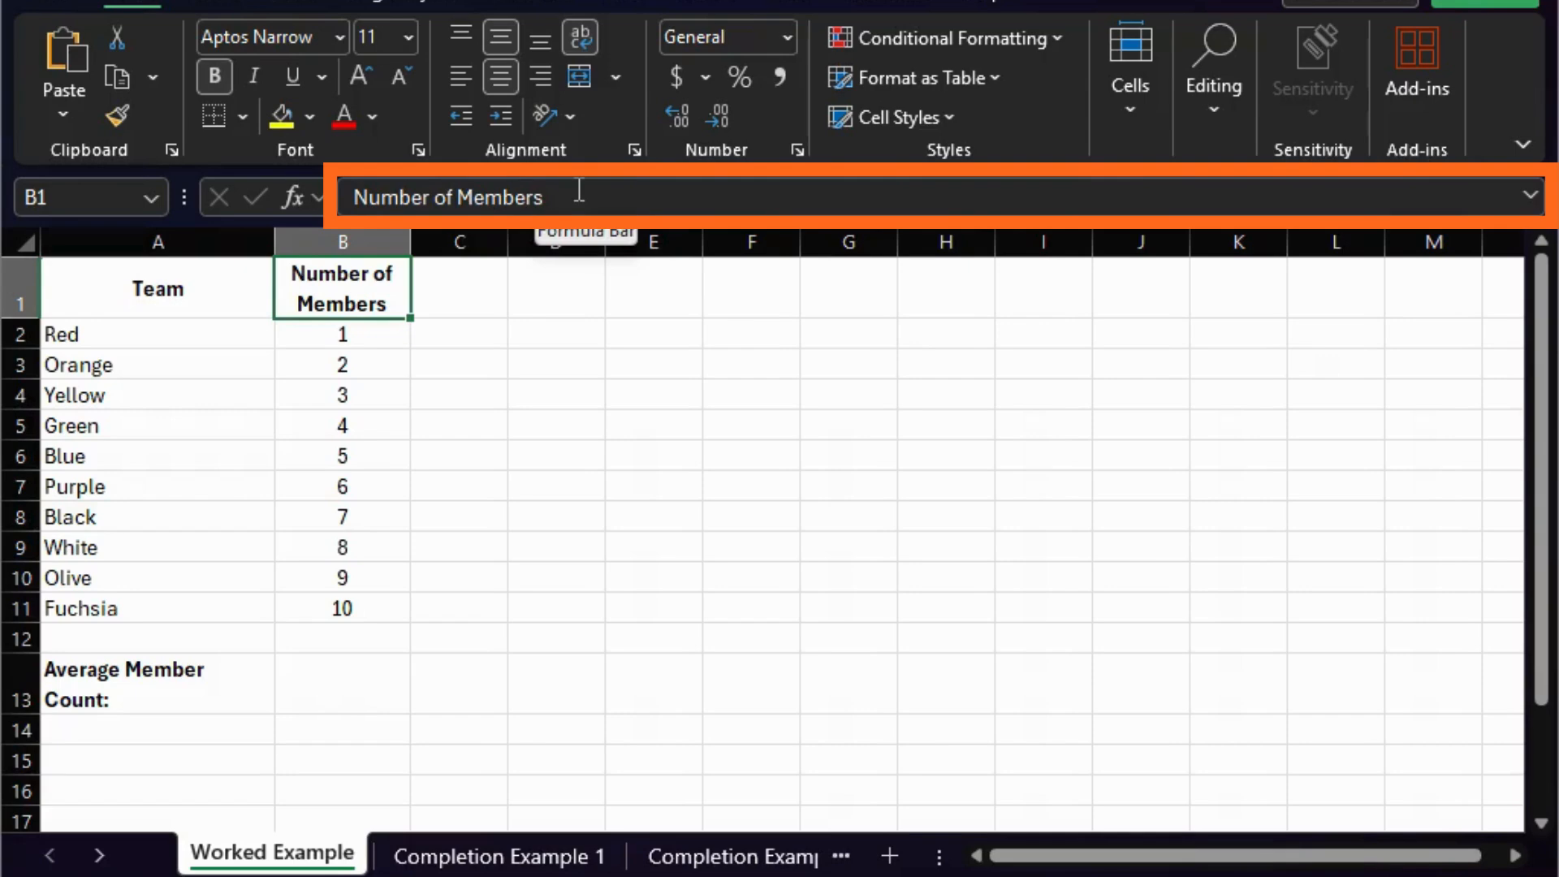
click(132, 290)
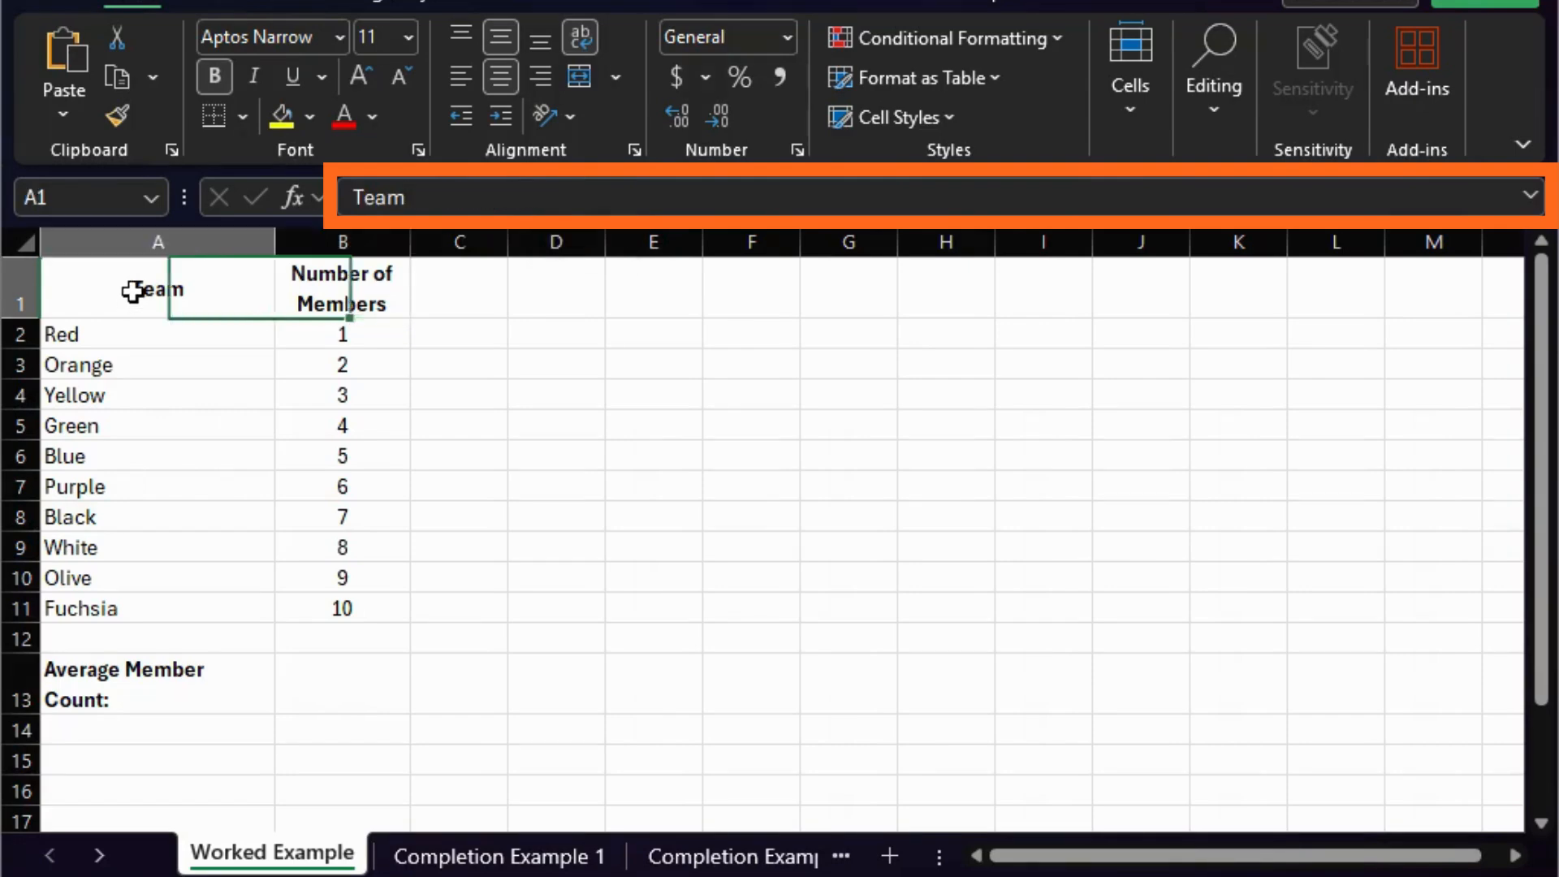
click(188, 362)
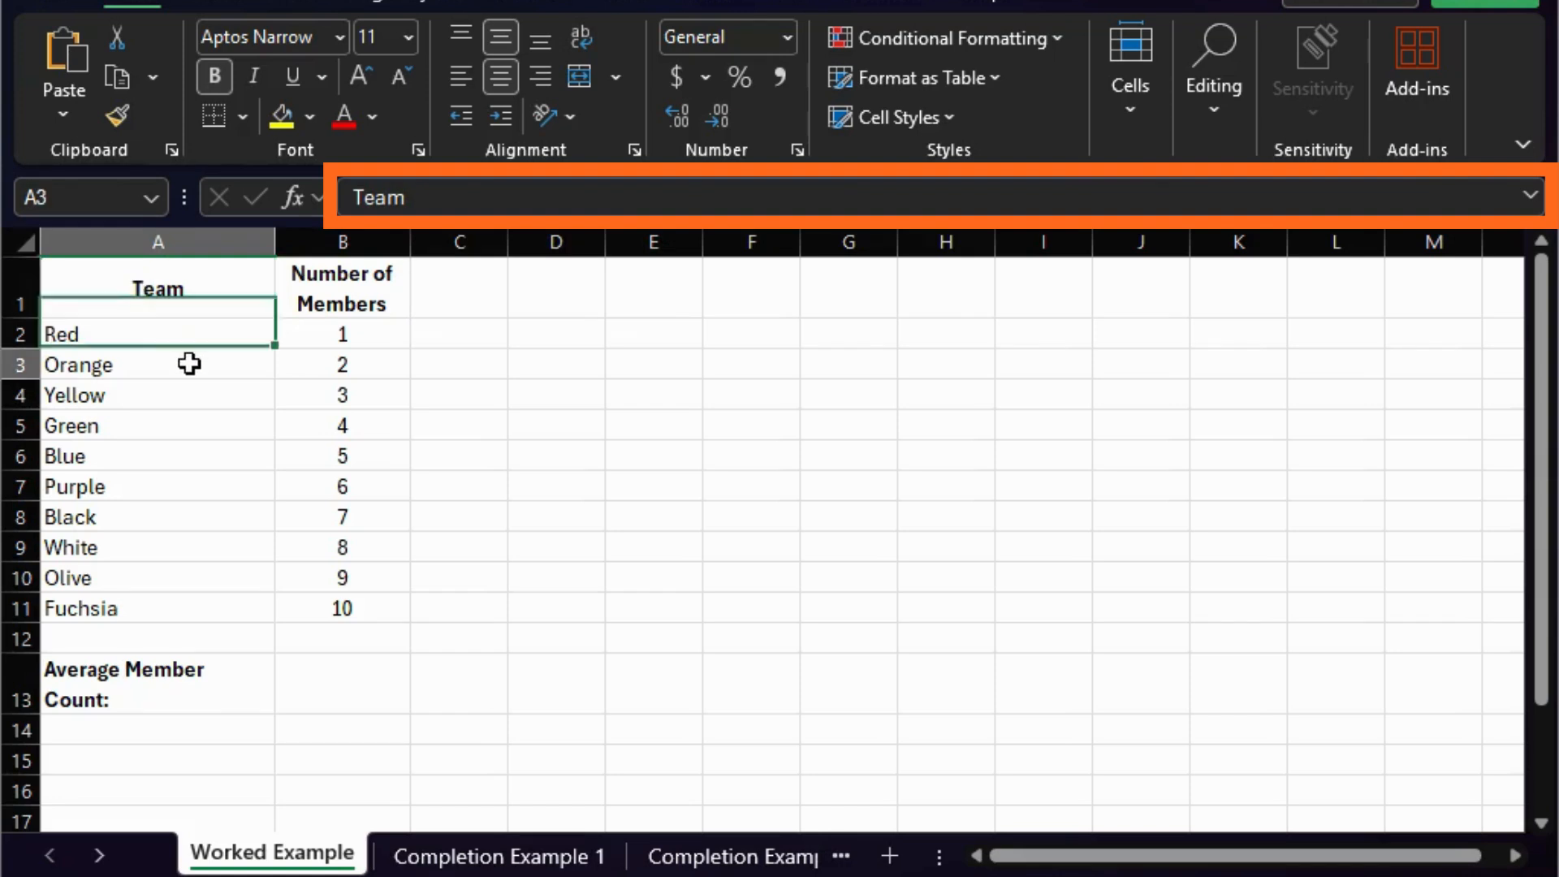
click(190, 411)
click(192, 452)
click(195, 515)
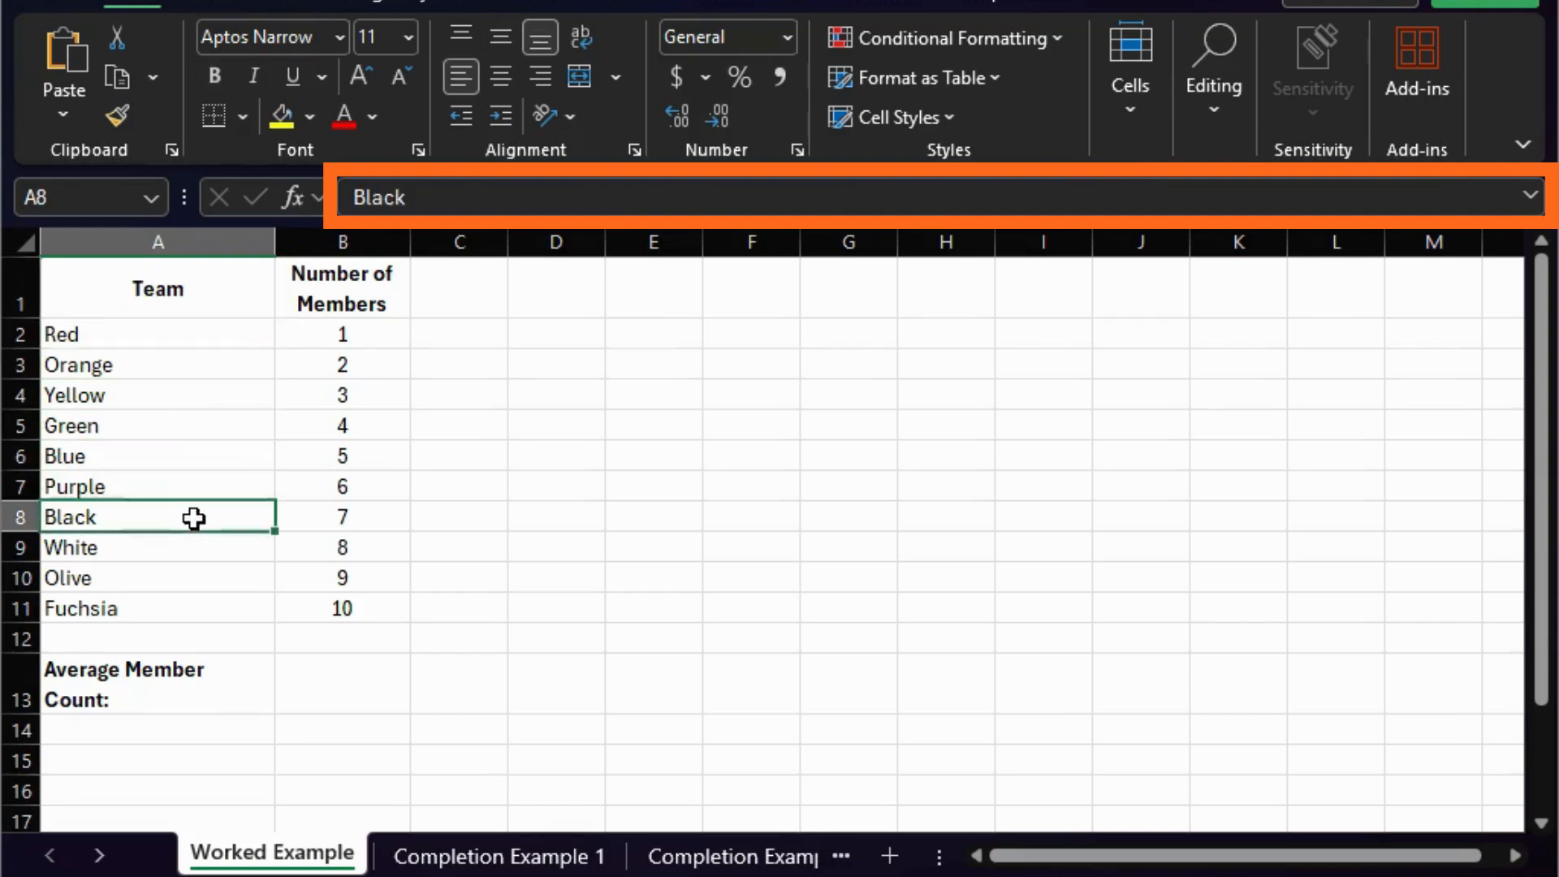
click(206, 568)
- Examine the contents of several member counts in column B and the Average Member Count label in A13
click(334, 359)
click(336, 426)
click(337, 456)
click(334, 517)
click(333, 549)
click(332, 572)
click(324, 611)
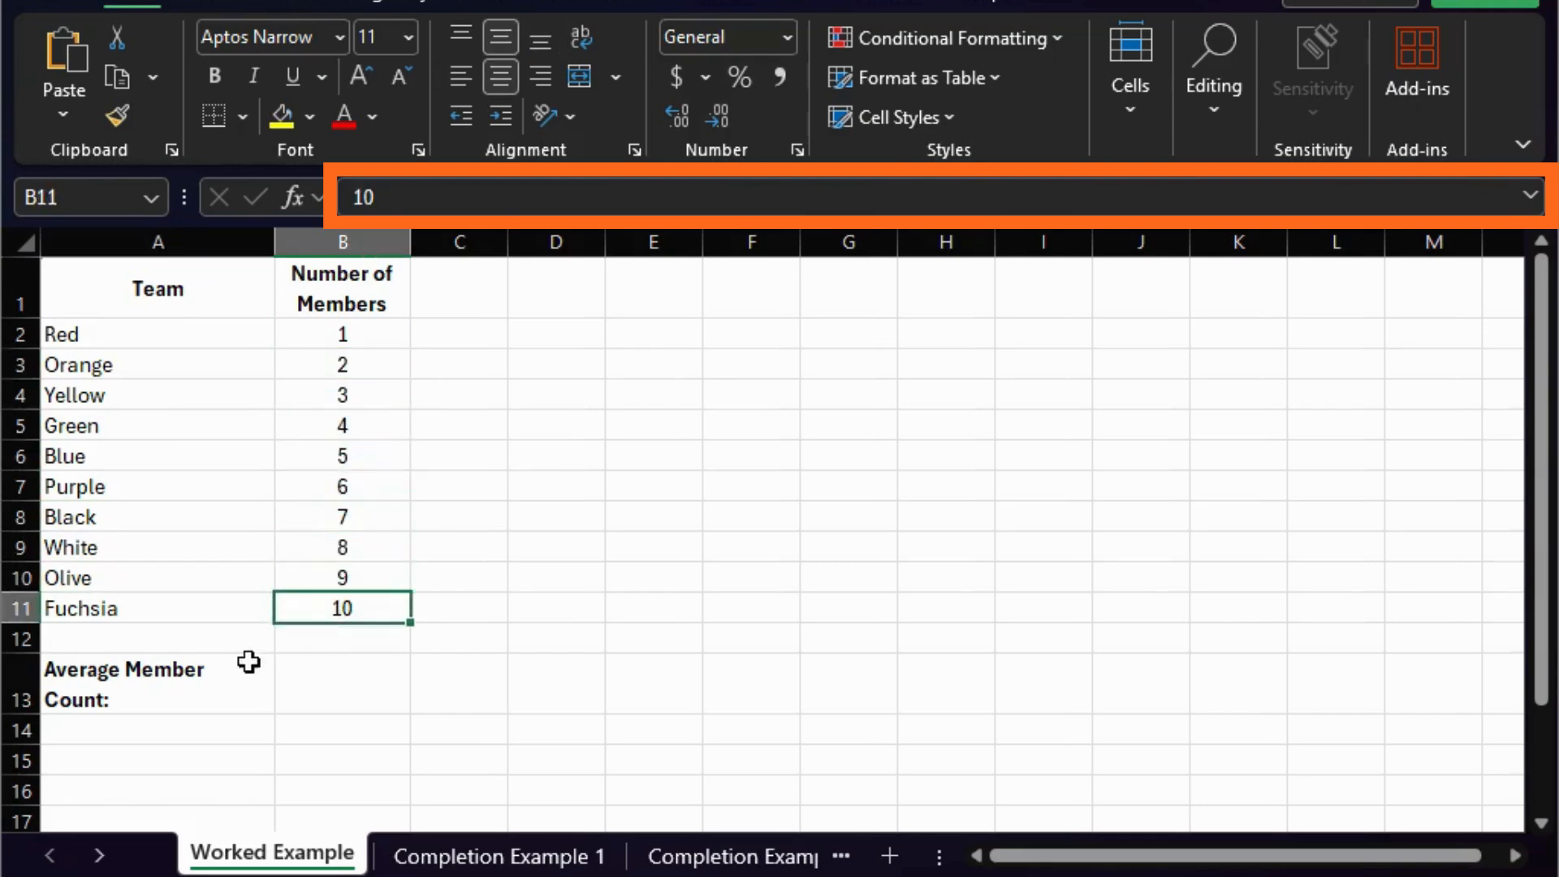
click(244, 661)
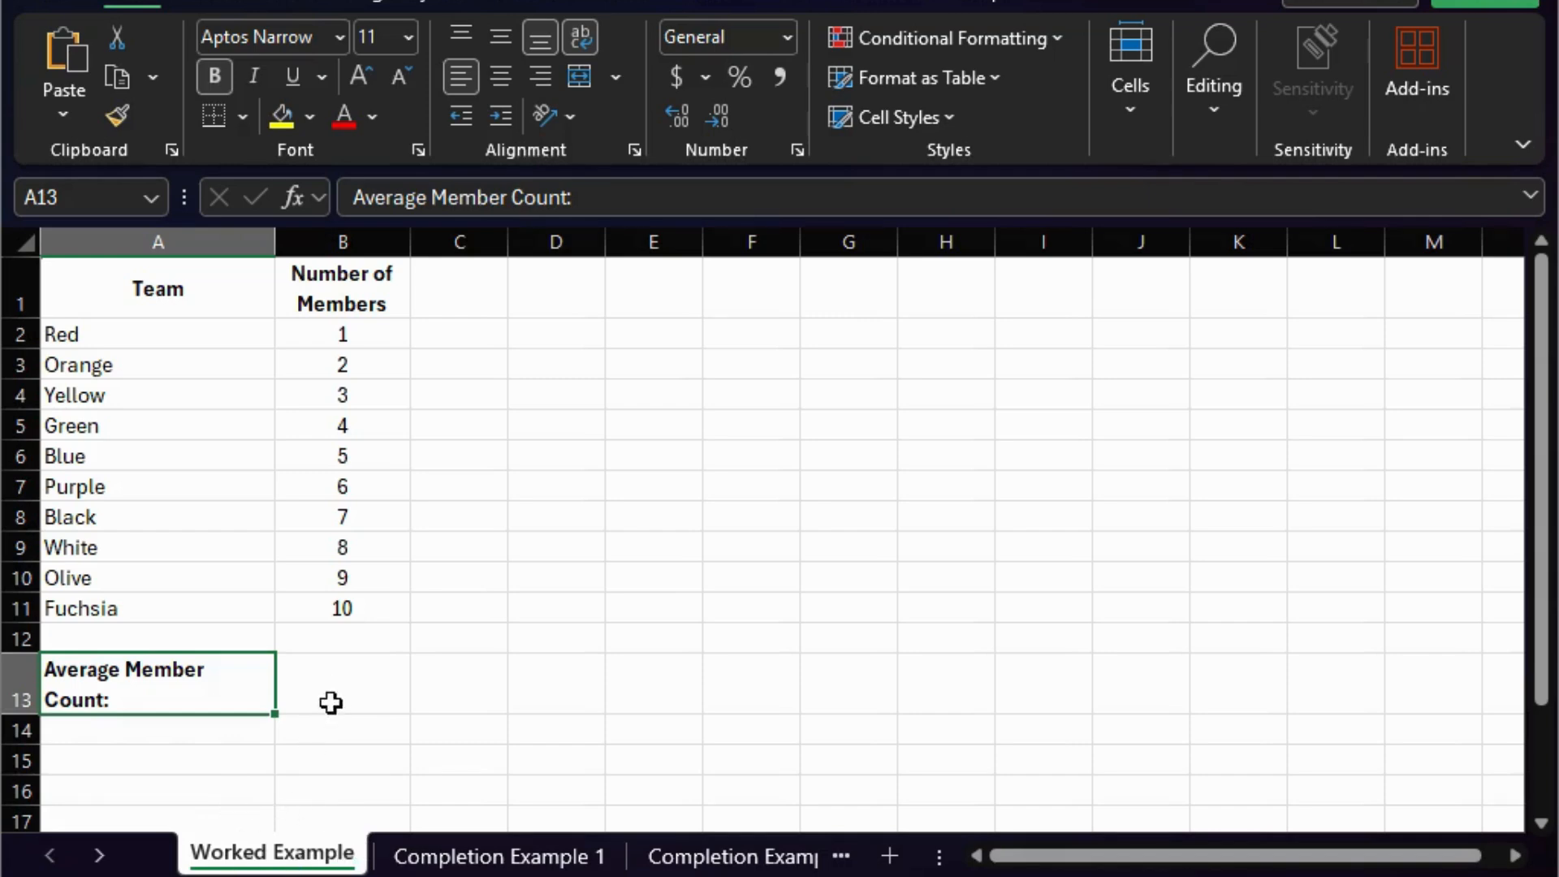
- Compare the Average Member Count label in A13 with the adjacent result cell B13
click(365, 682)
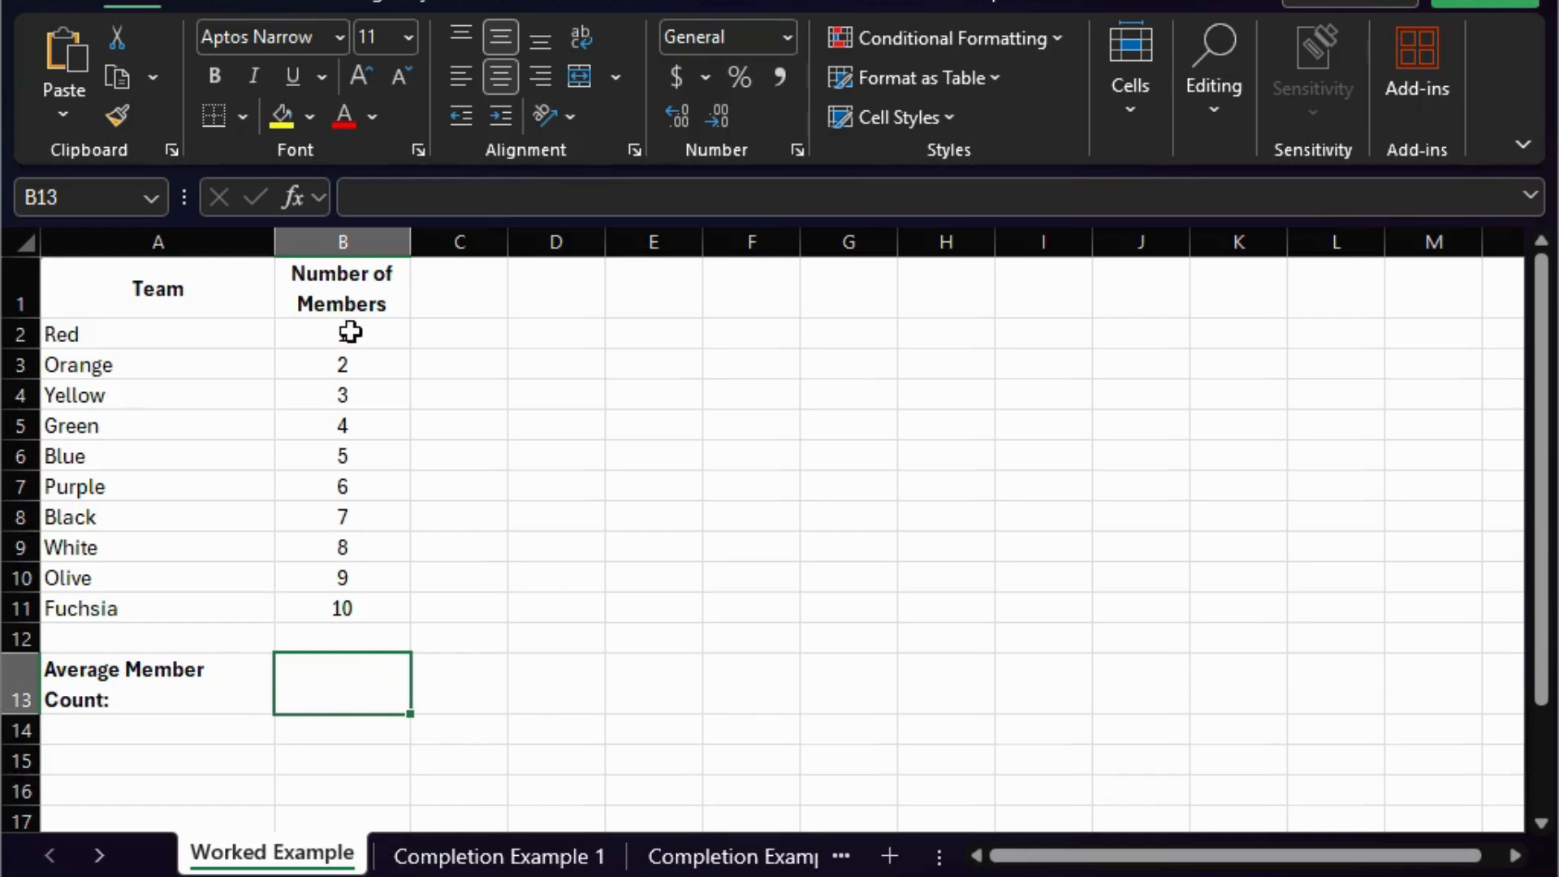
click(230, 696)
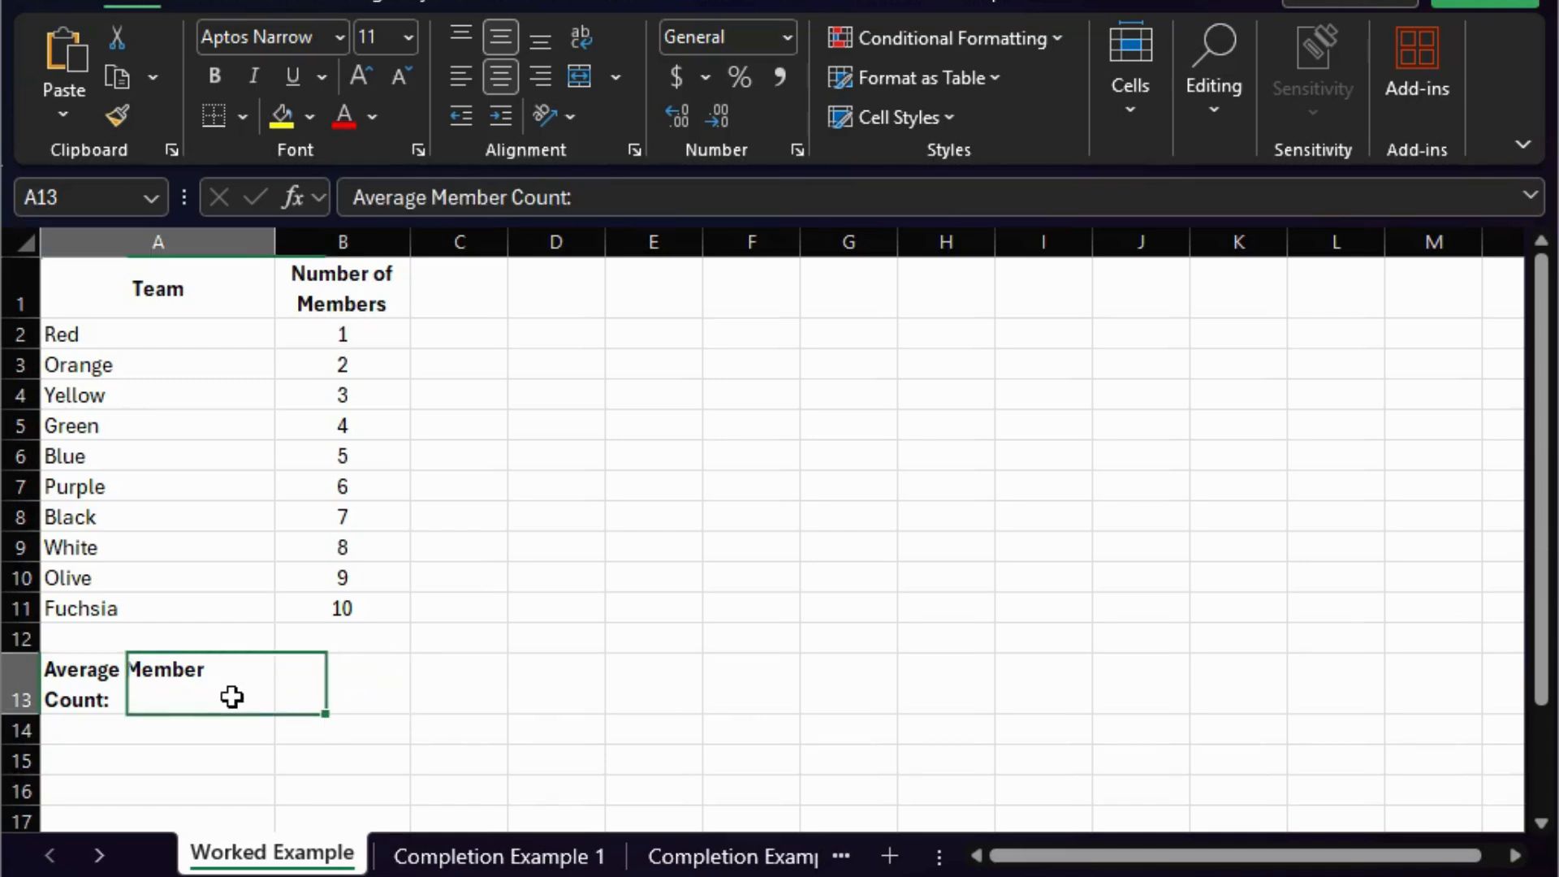
click(363, 696)
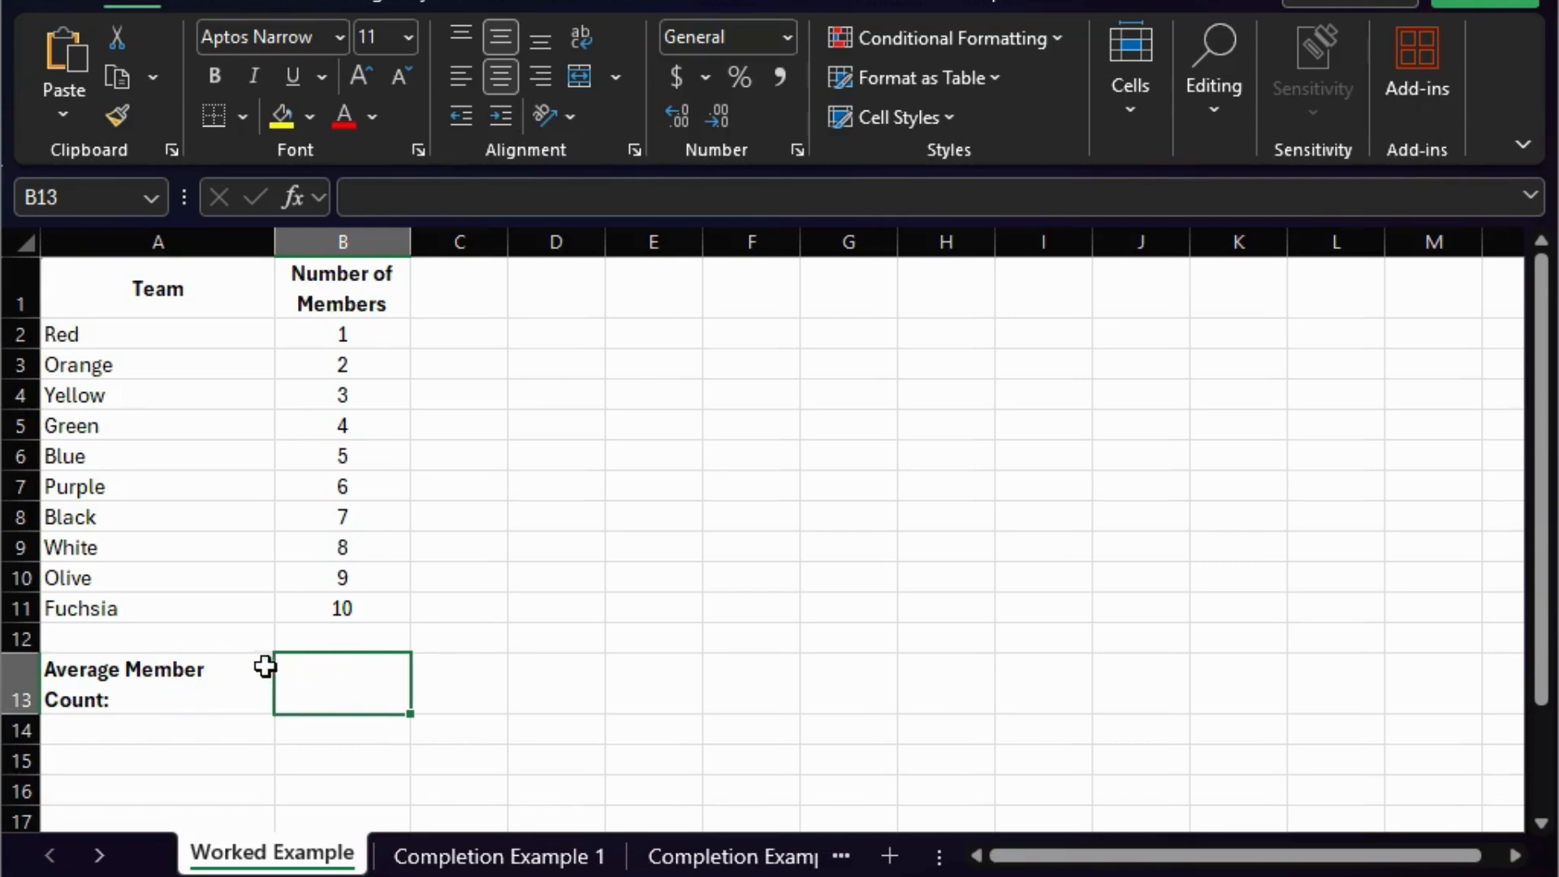
click(620, 331)
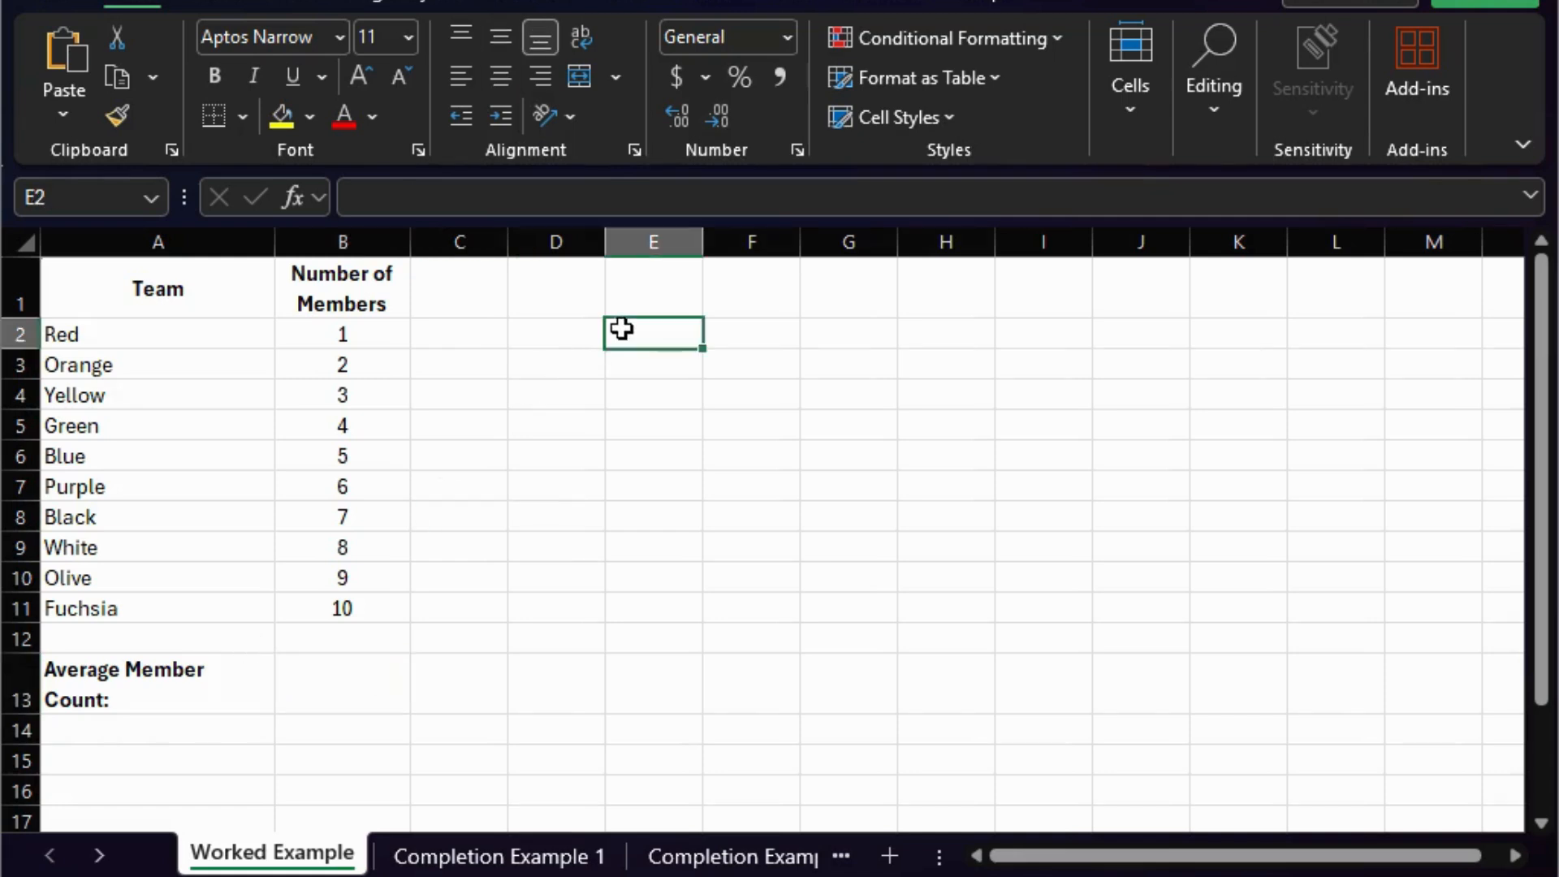
click(327, 683)
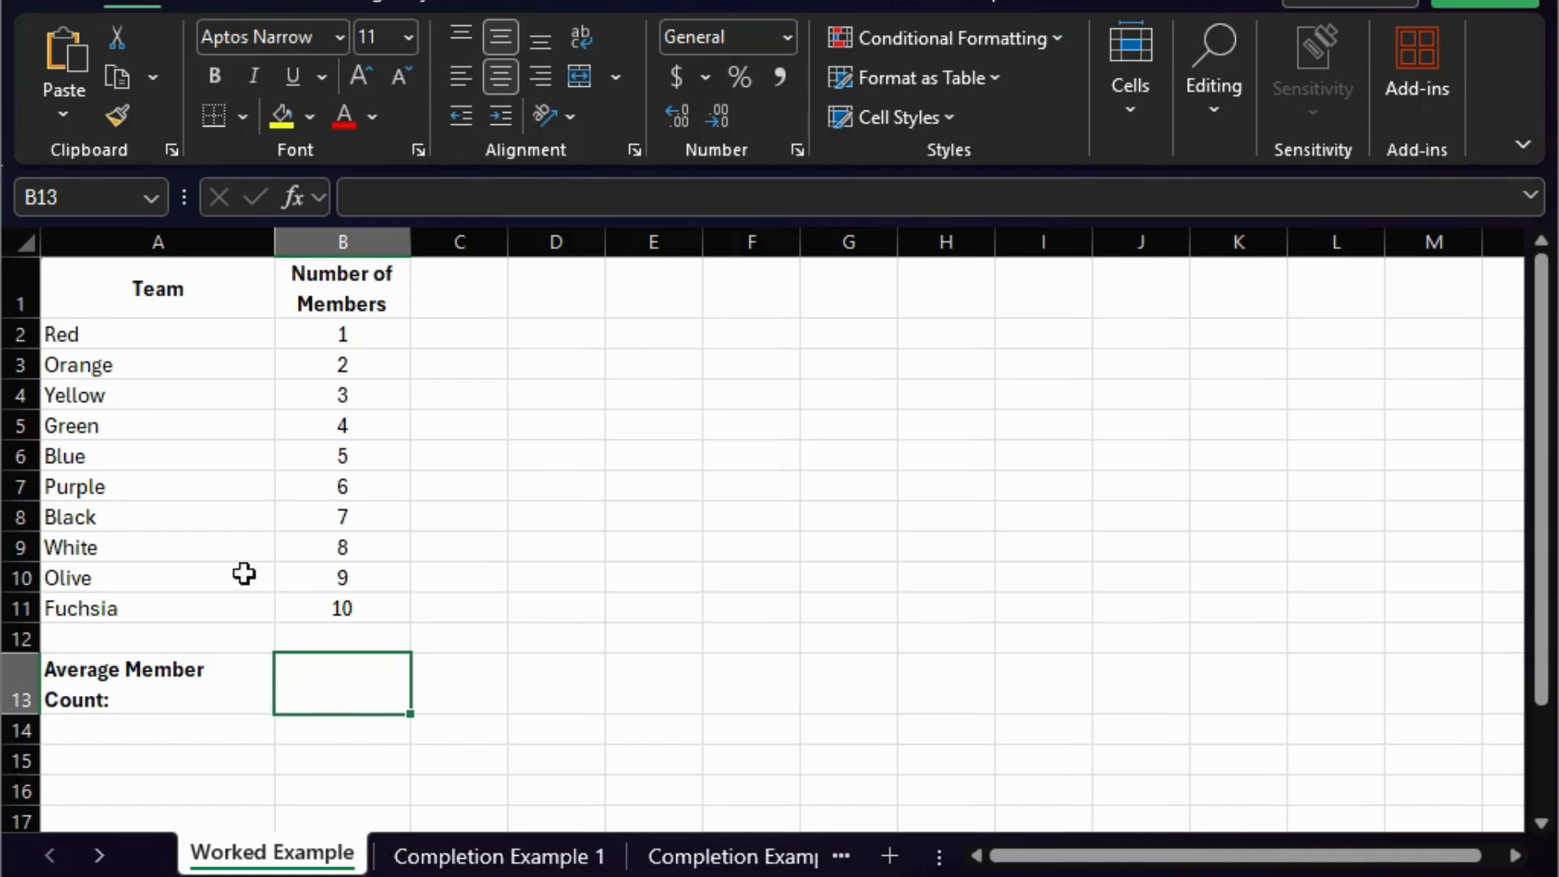
- Examine the Red and Orange teams' names and counts, and the first and last member counts, B2 and B11
click(152, 330)
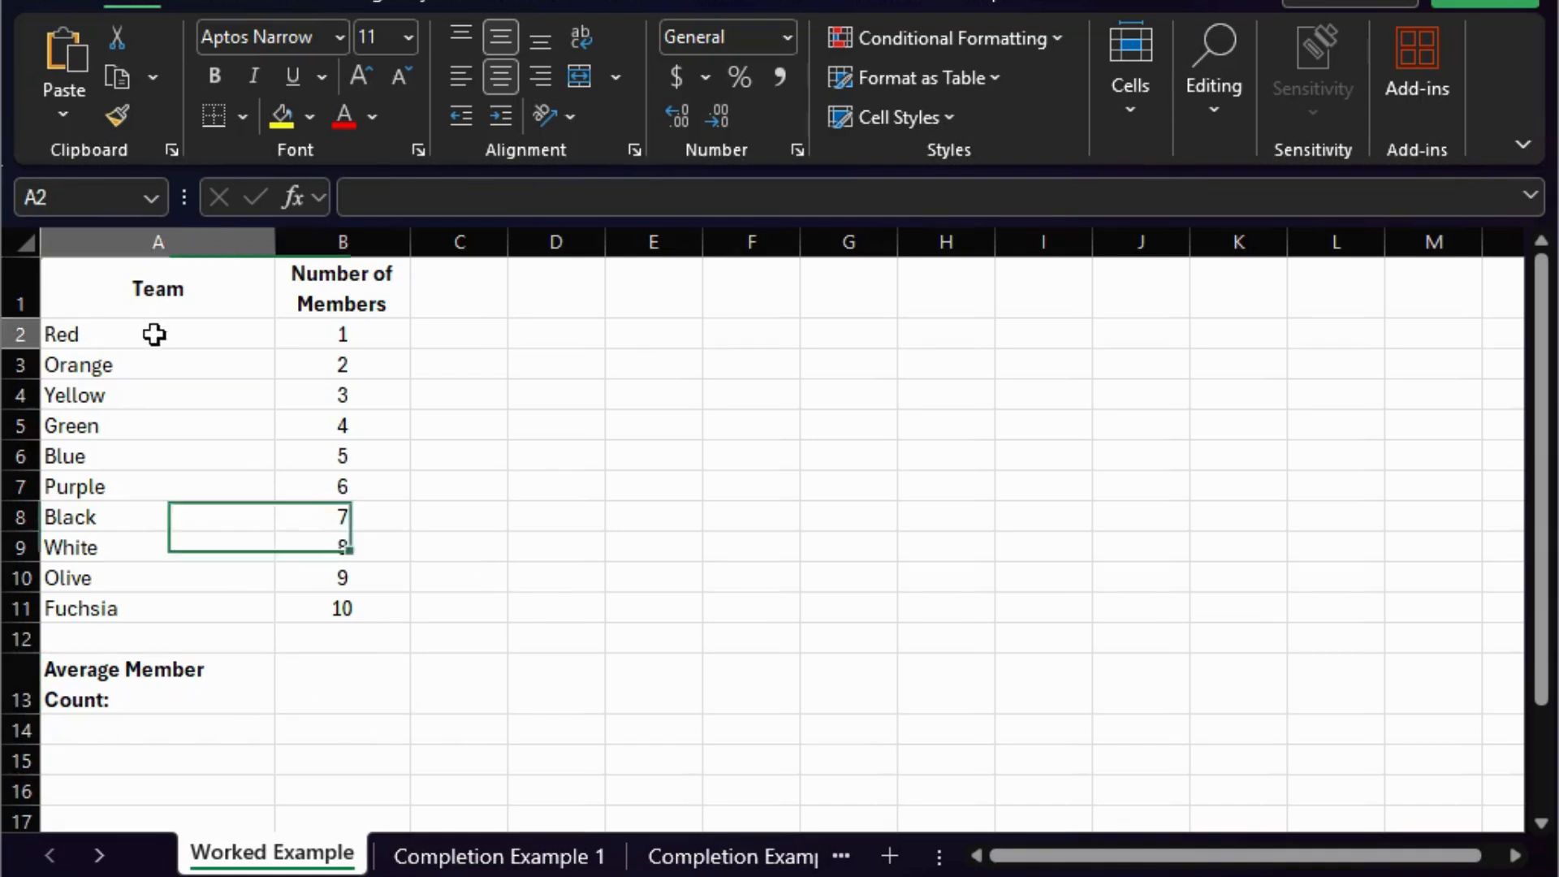
click(350, 332)
click(209, 366)
click(359, 368)
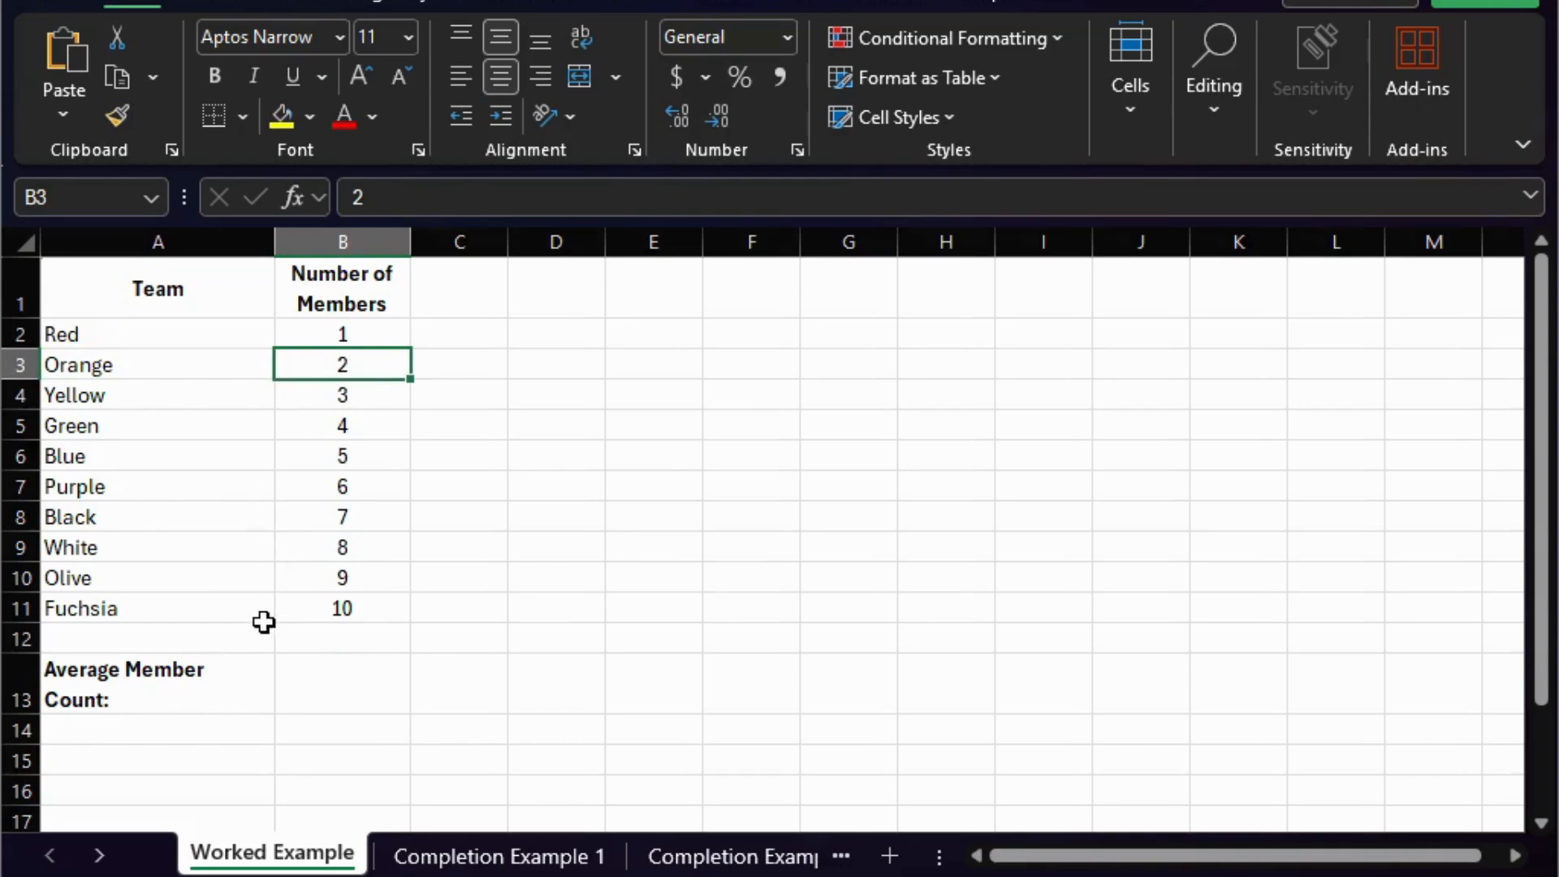
click(374, 335)
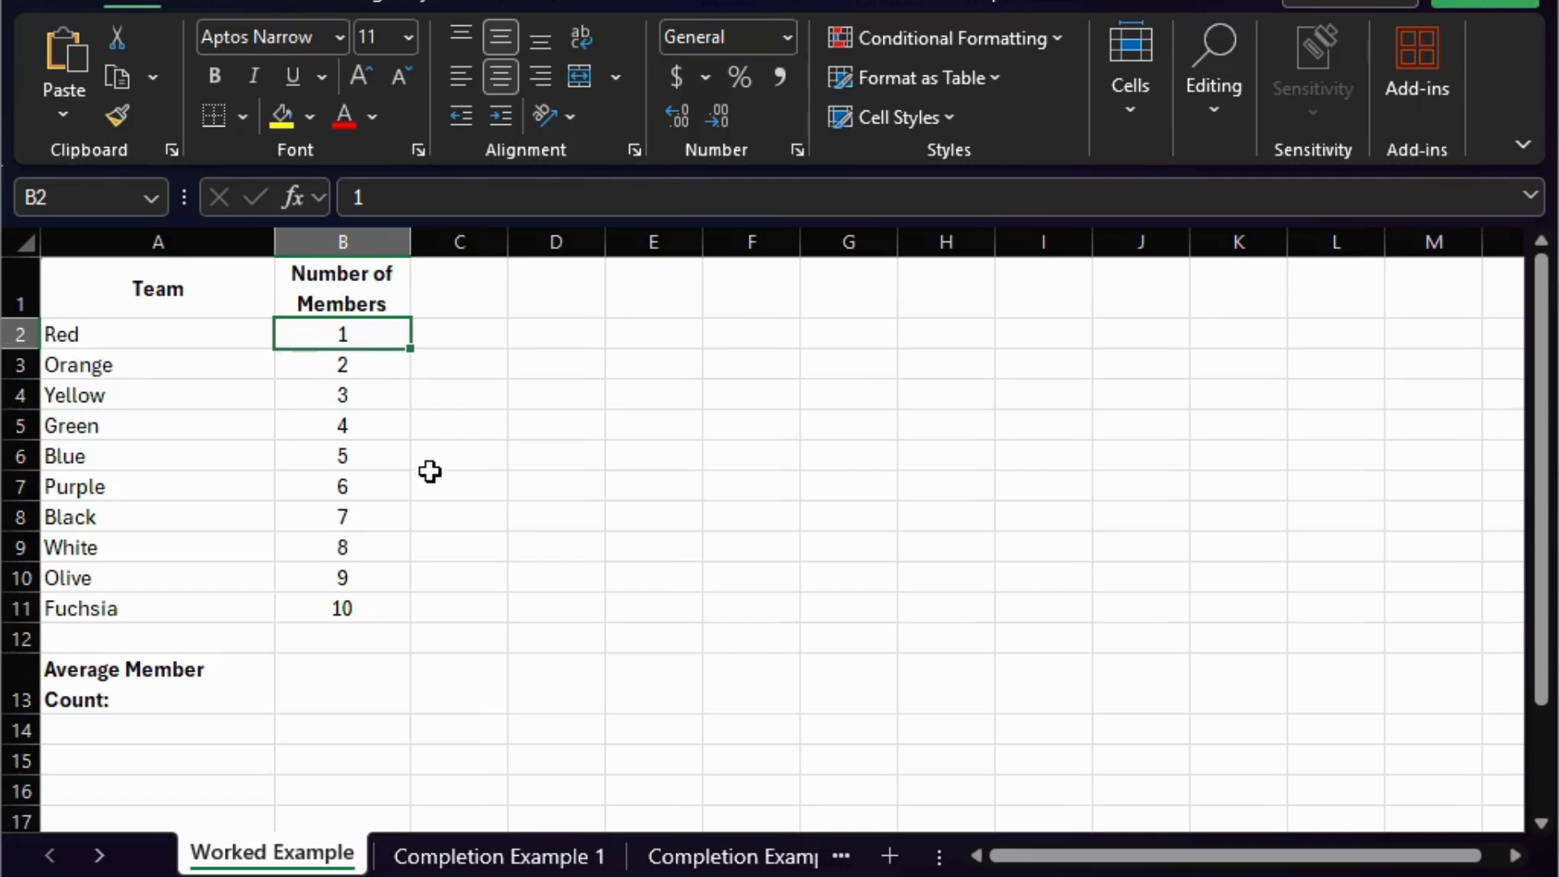
click(376, 606)
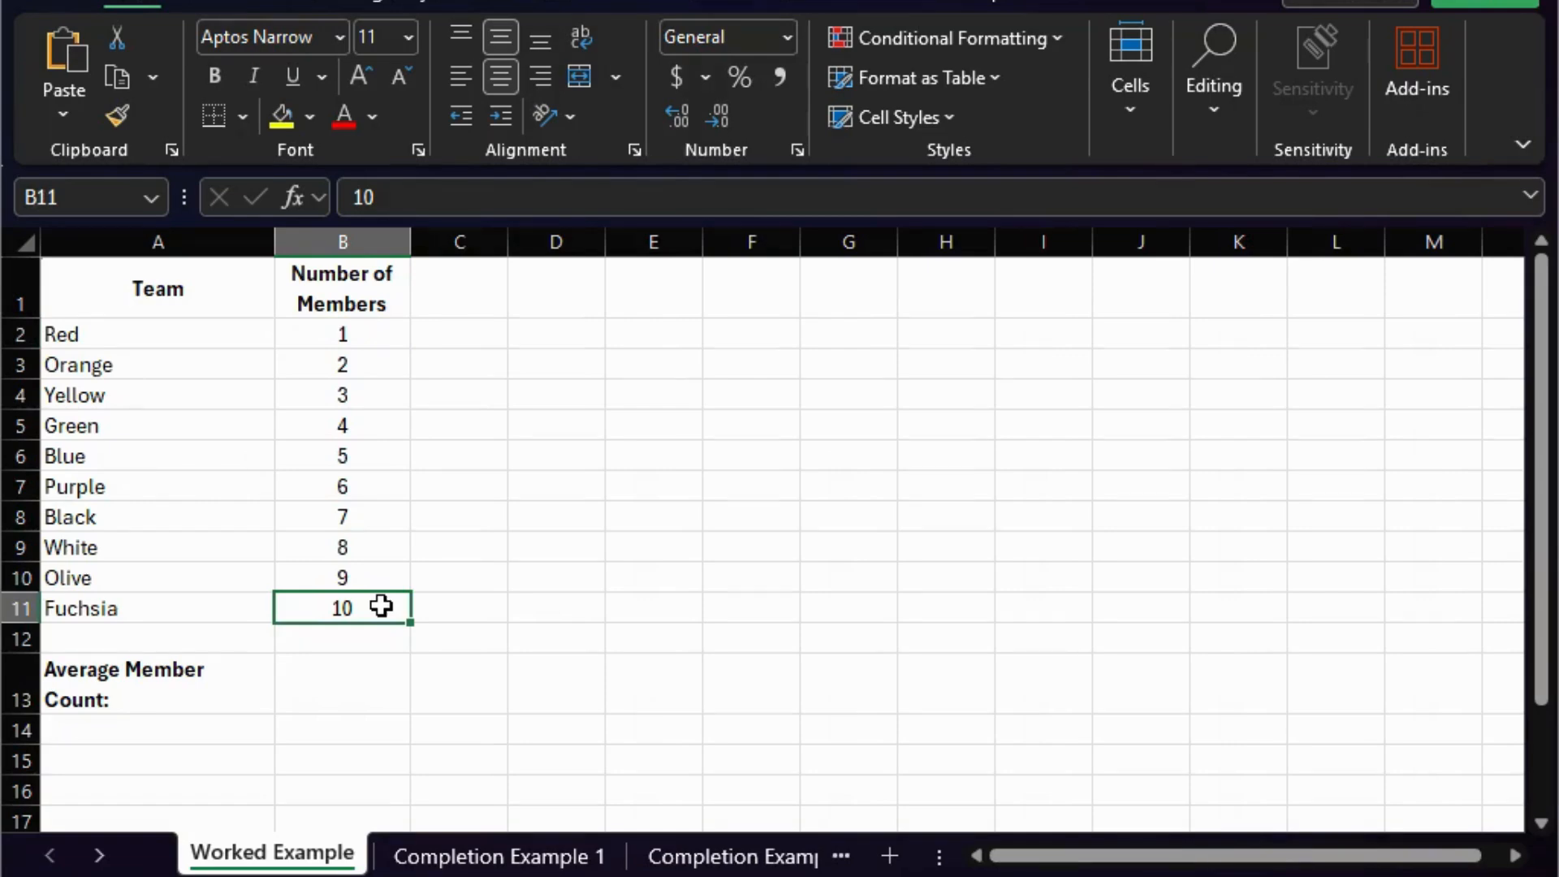
- Calculate the average member count of all ten teams in cell B13 with the formula =AVERAGE(B2:B11)
click(372, 681)
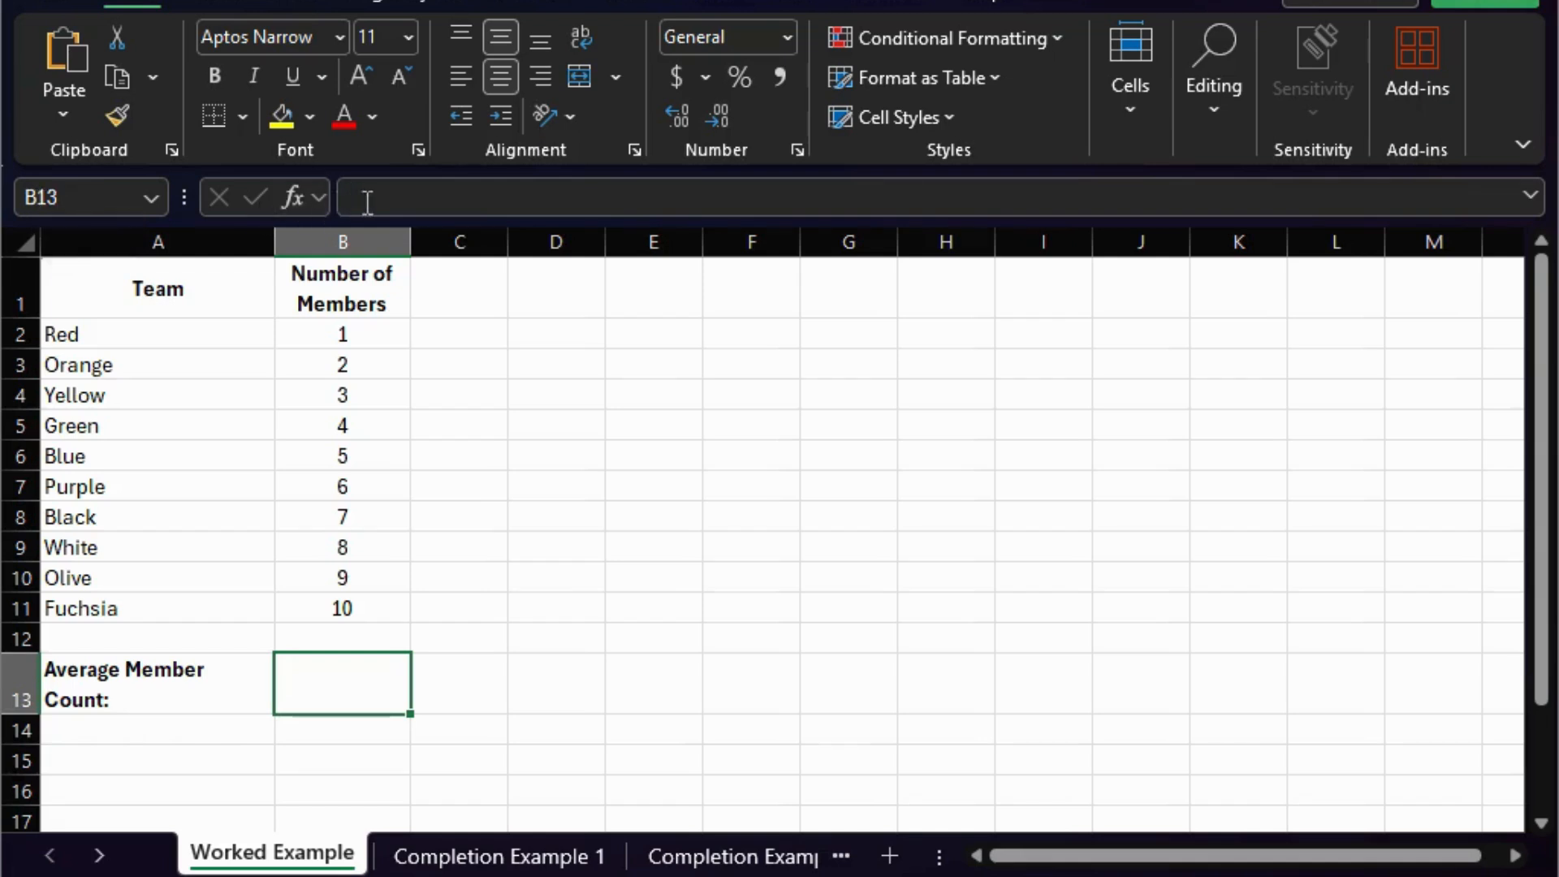
click(398, 202)
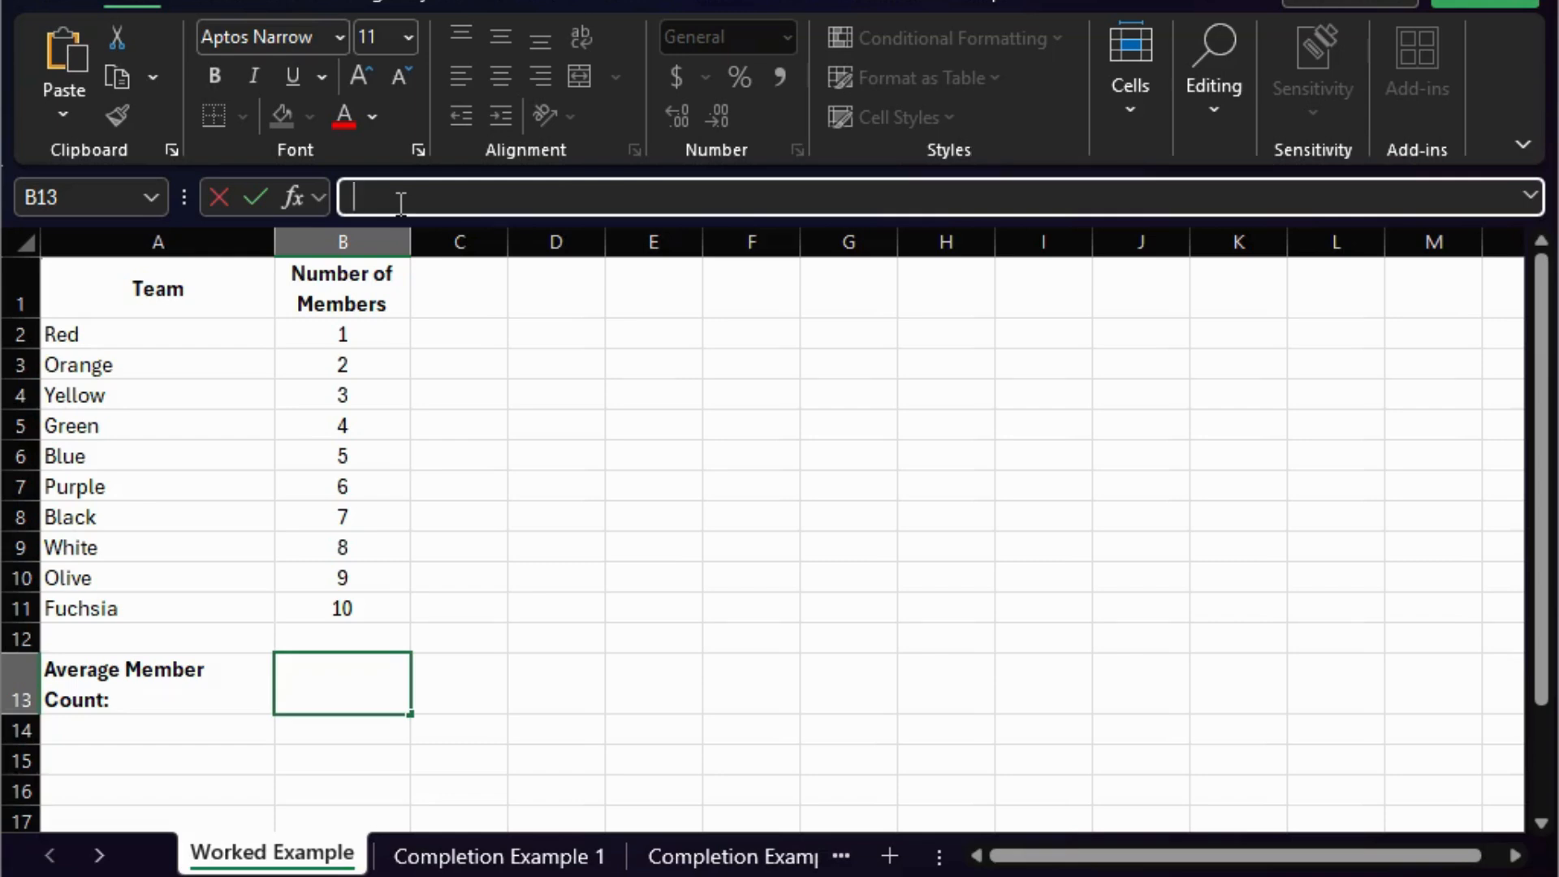
text(=)
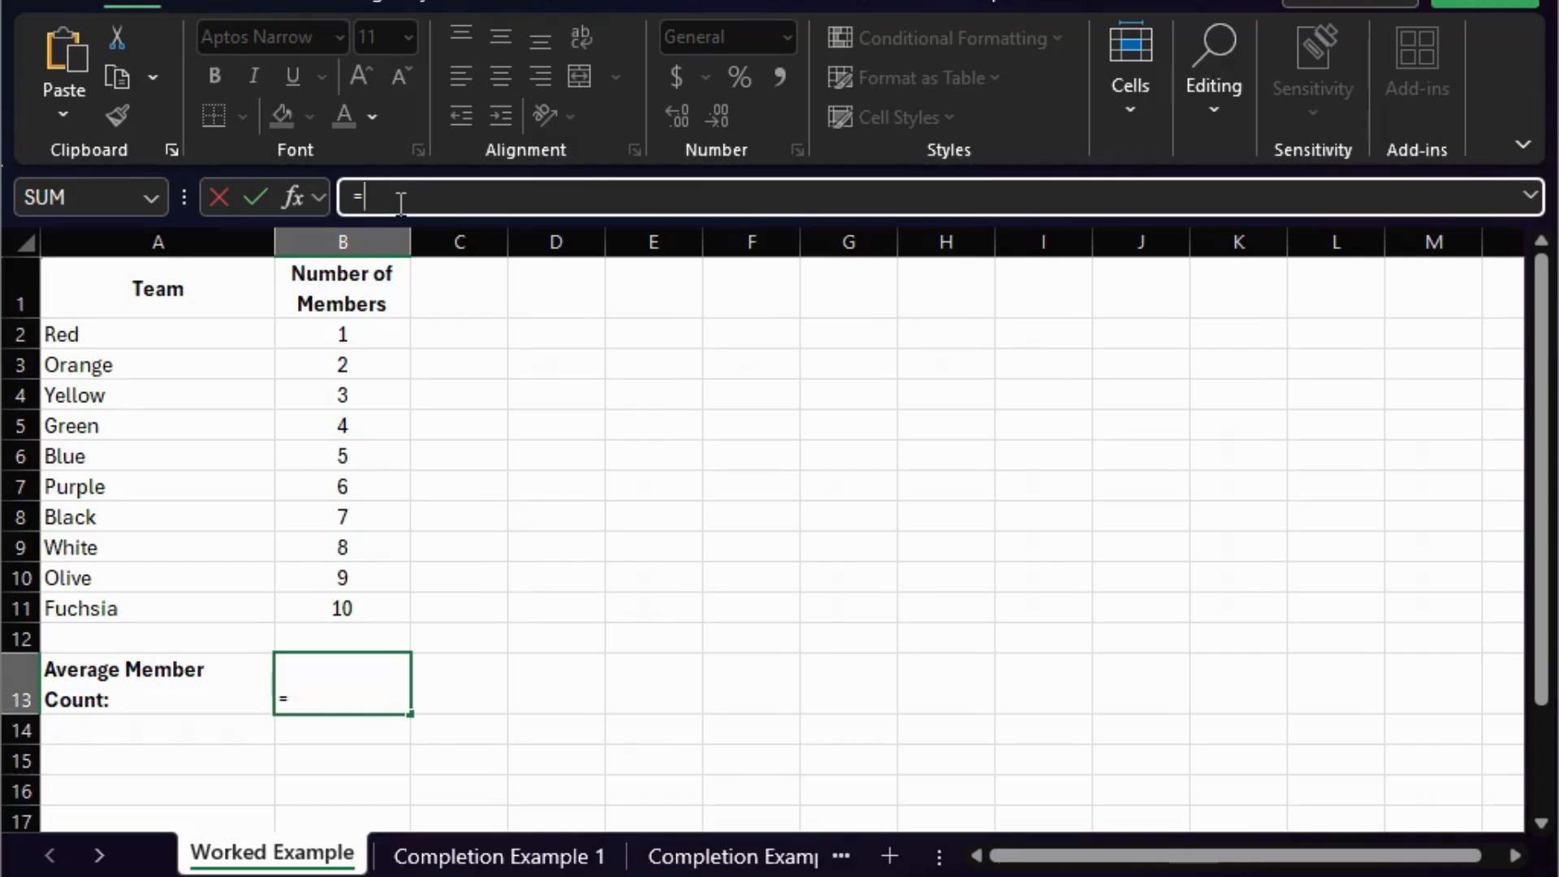
text(AVER)
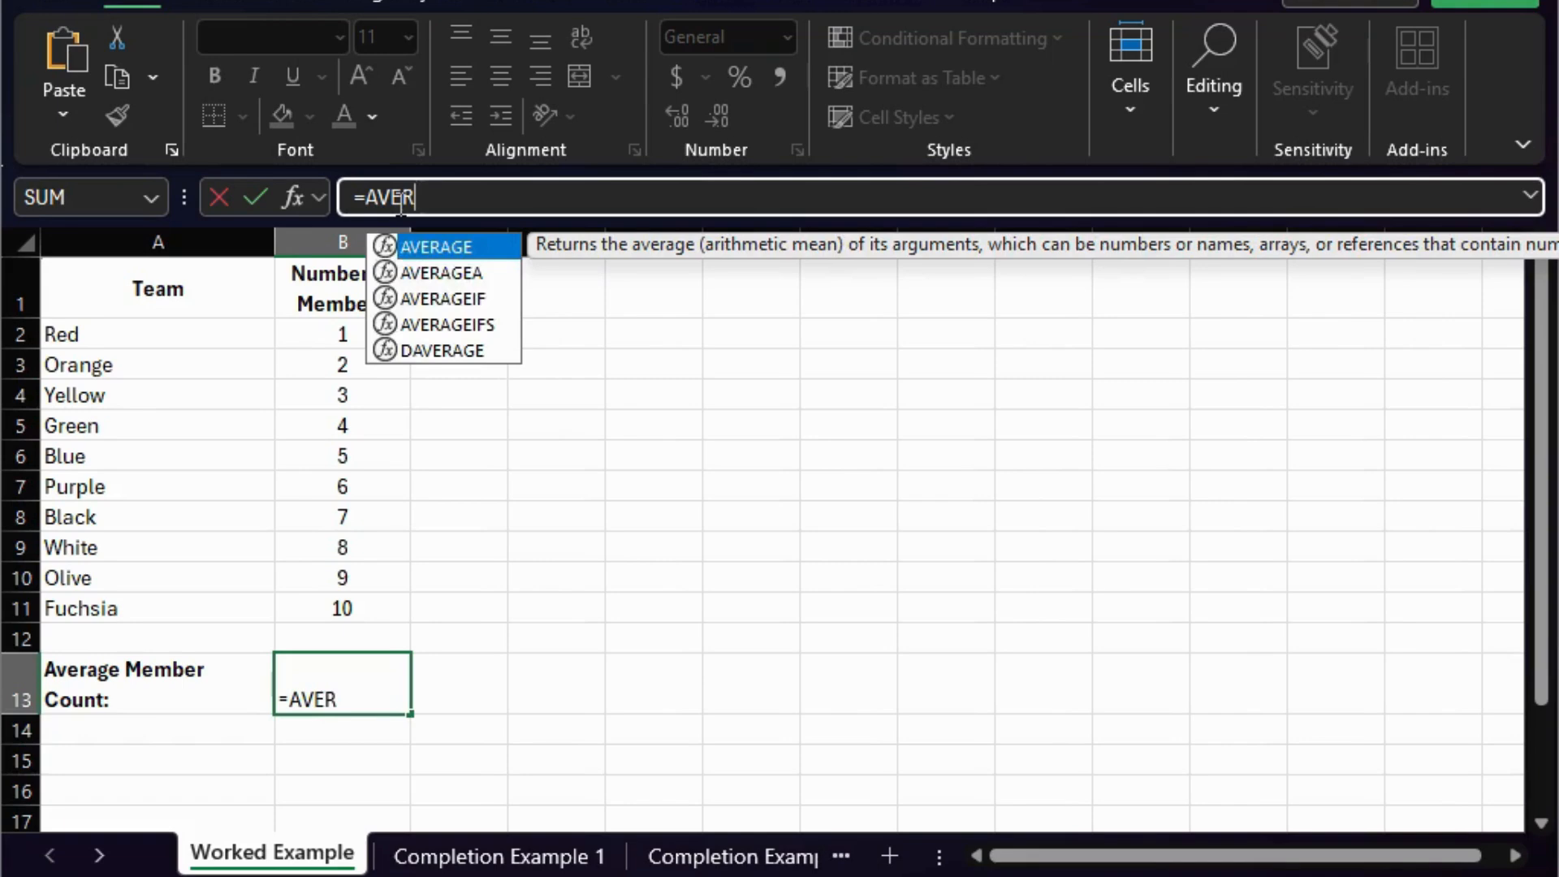
text(AGE)
text(()
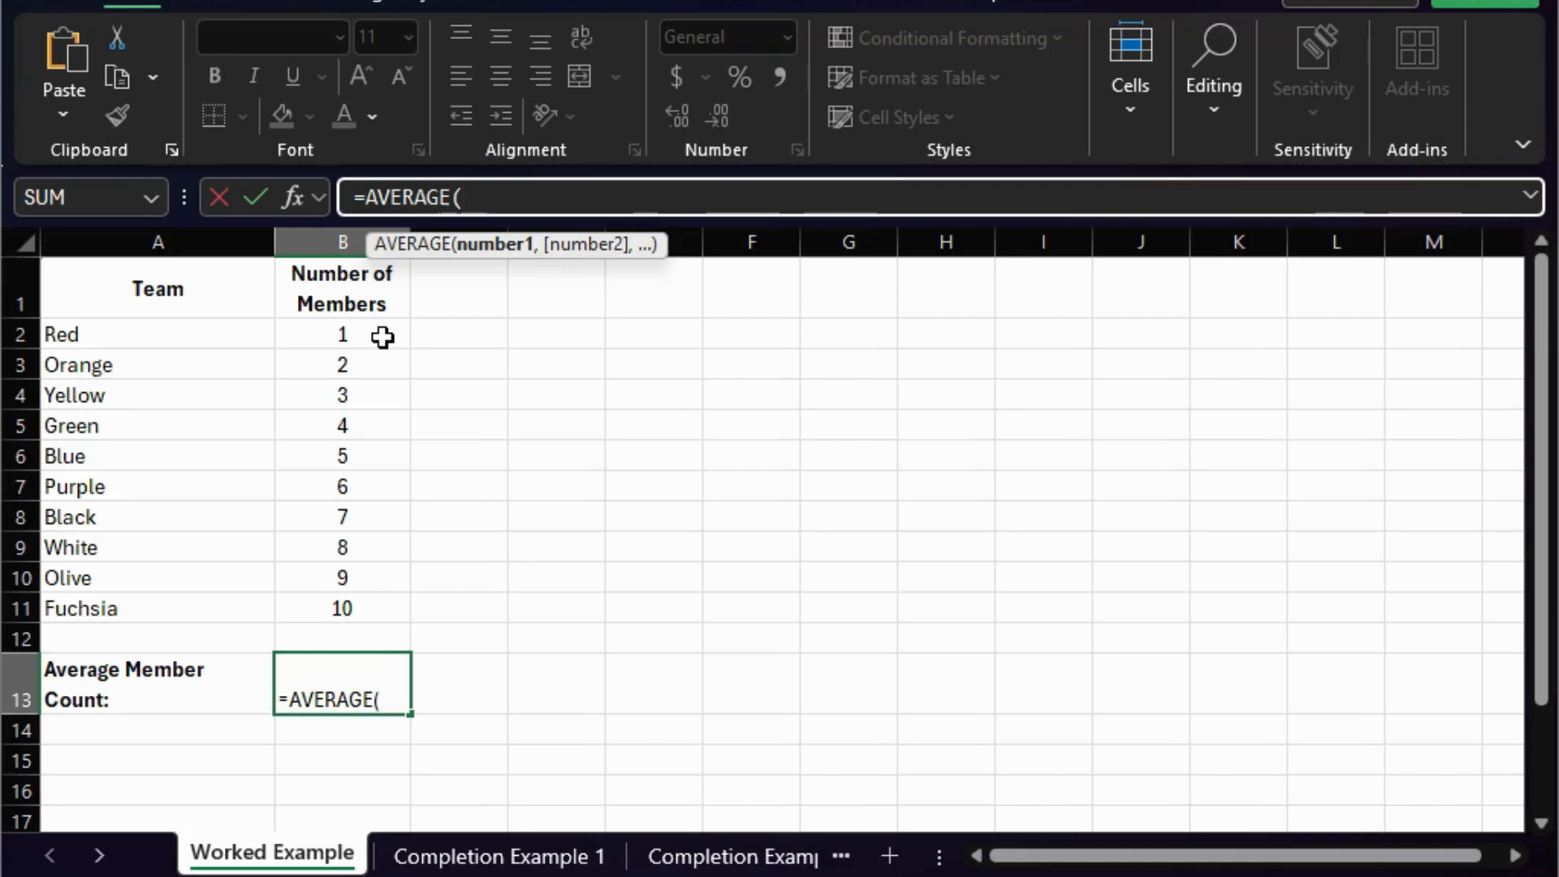
drag(379, 331, 396, 609)
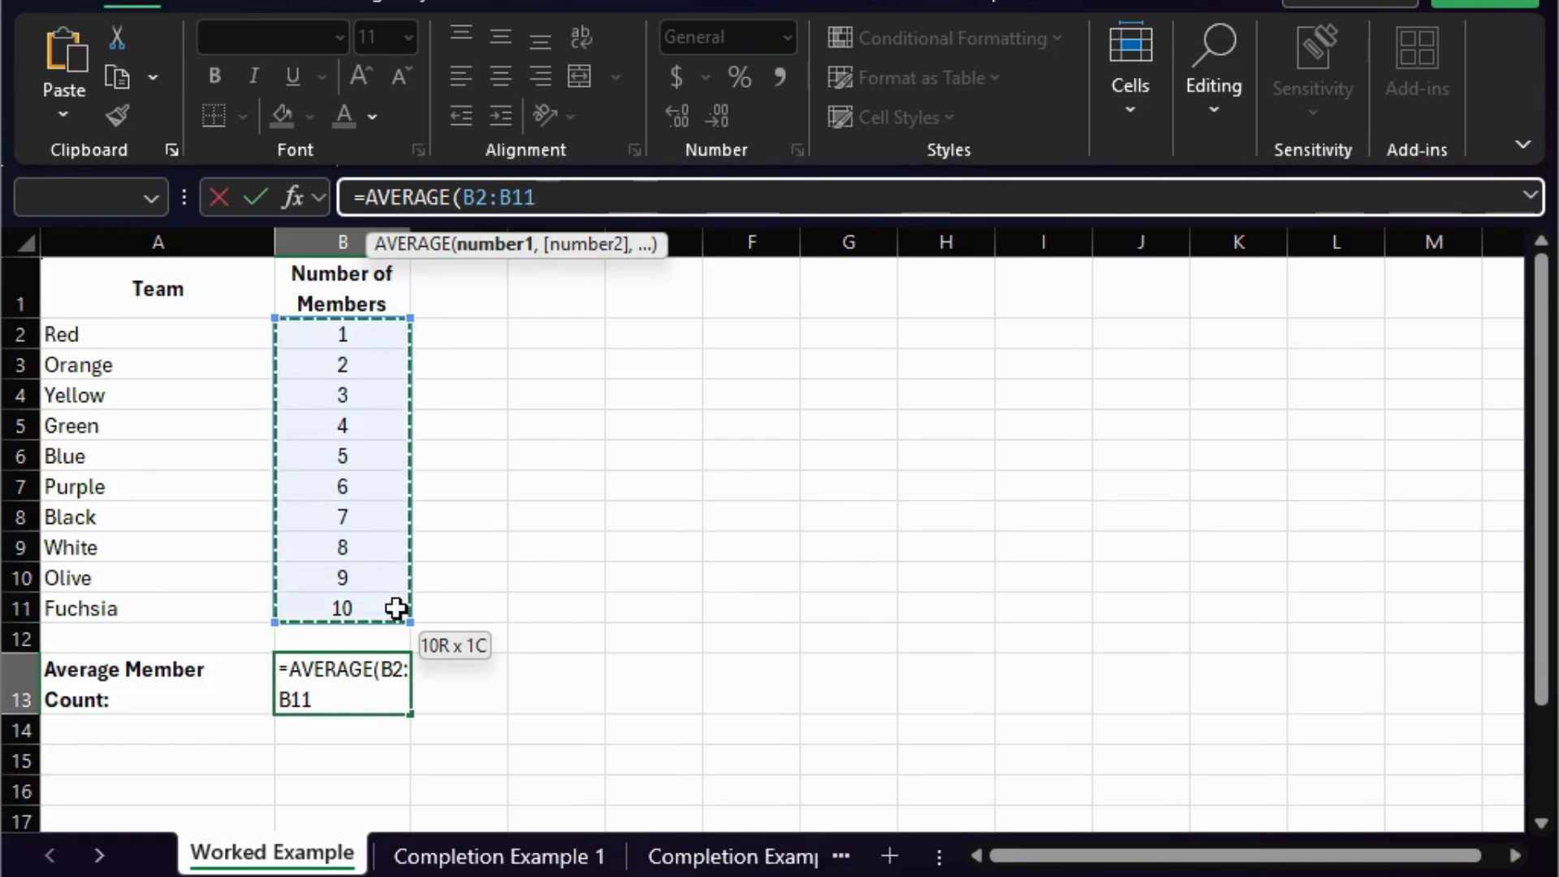
drag(396, 609, 396, 610)
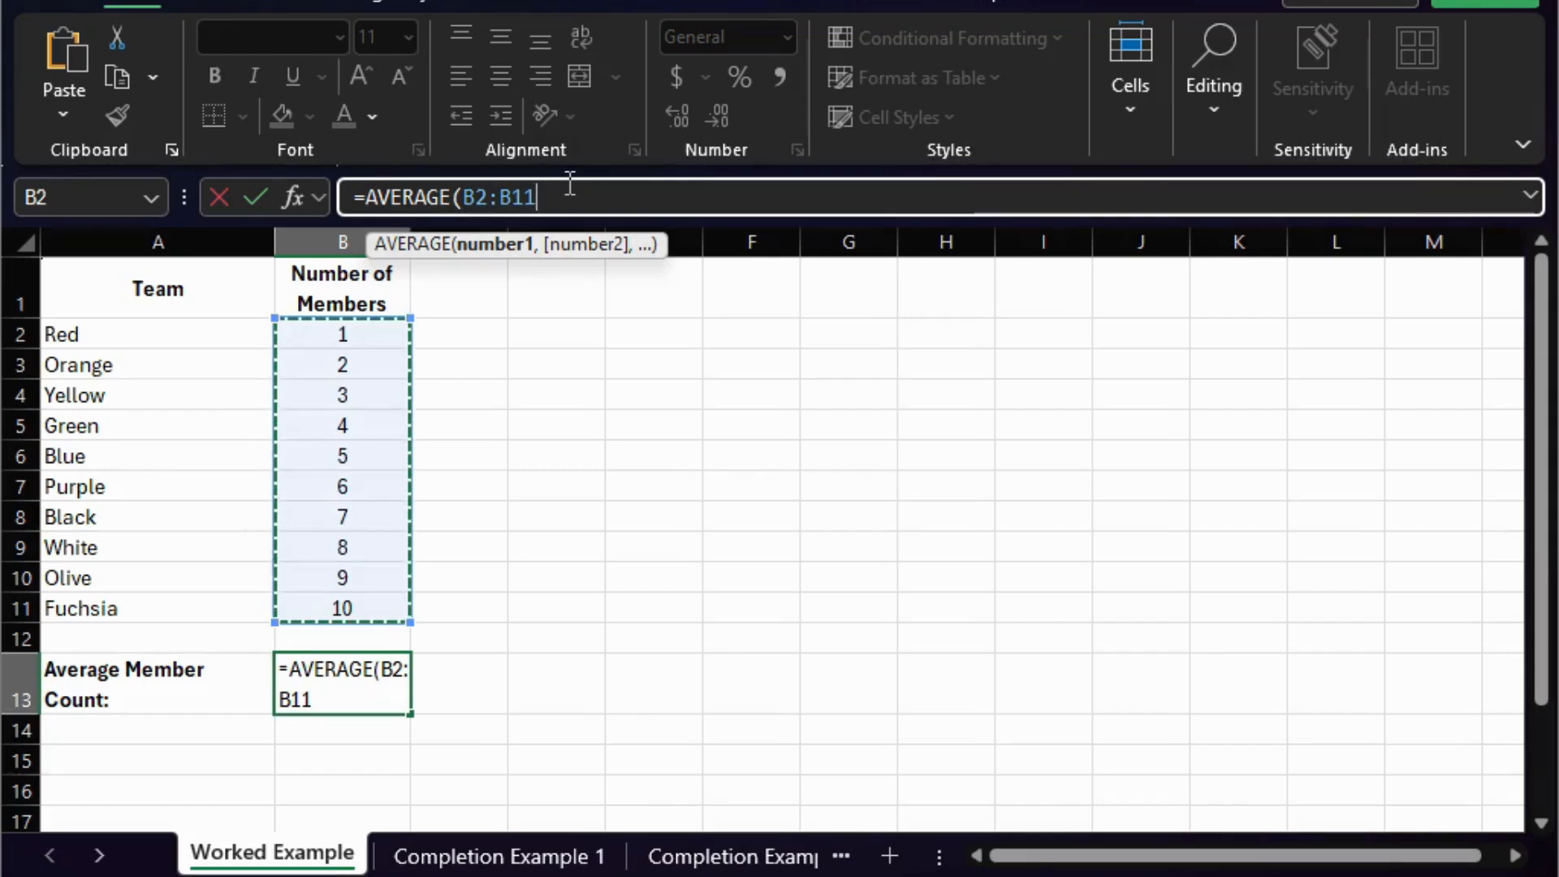
text())
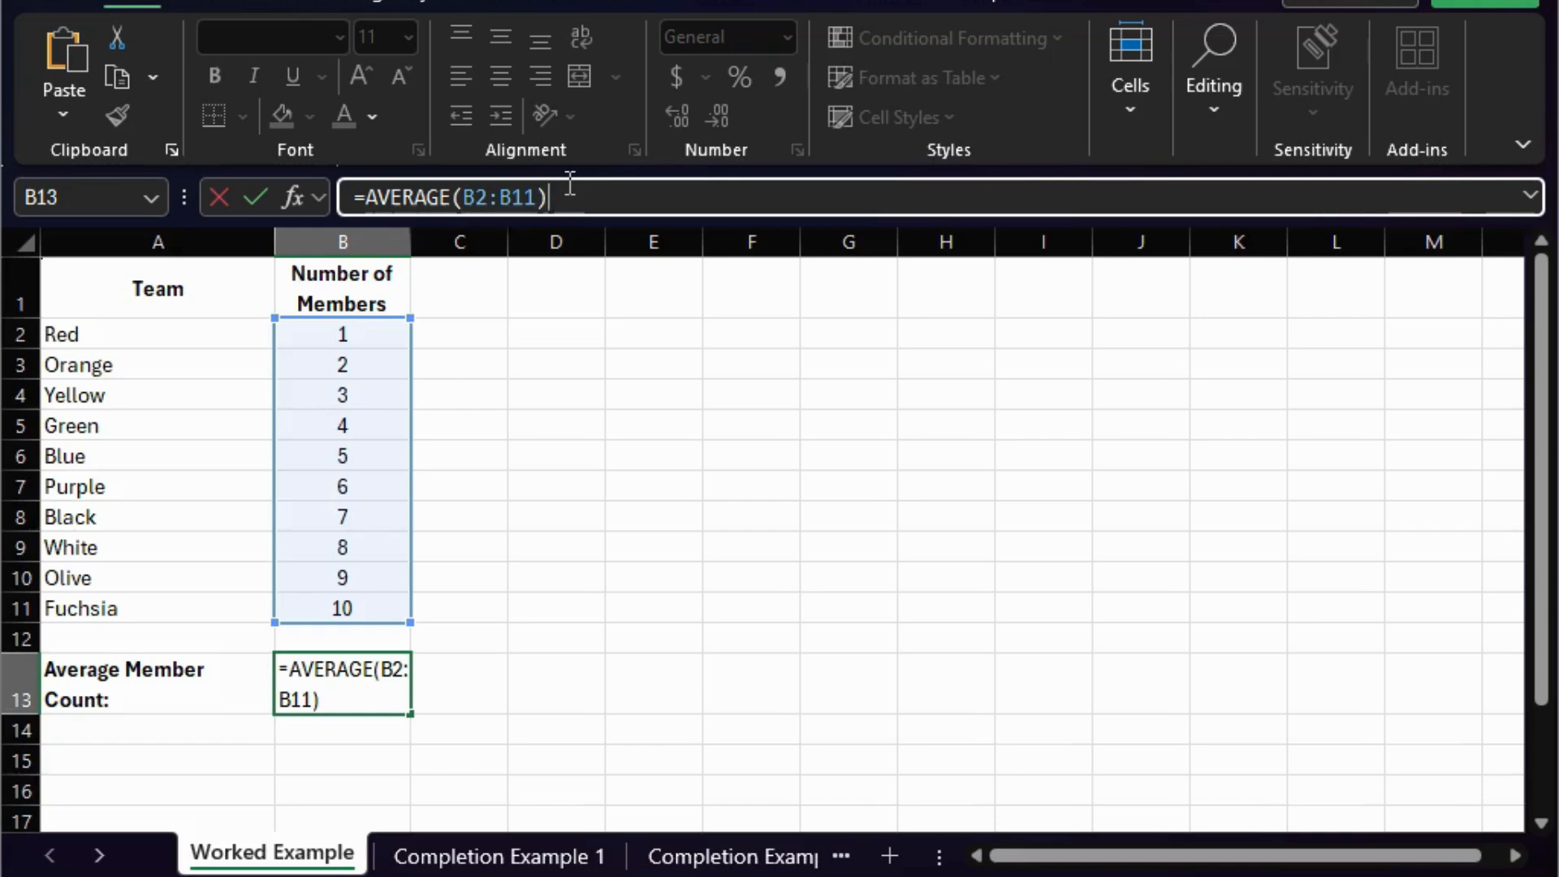
key(Return)
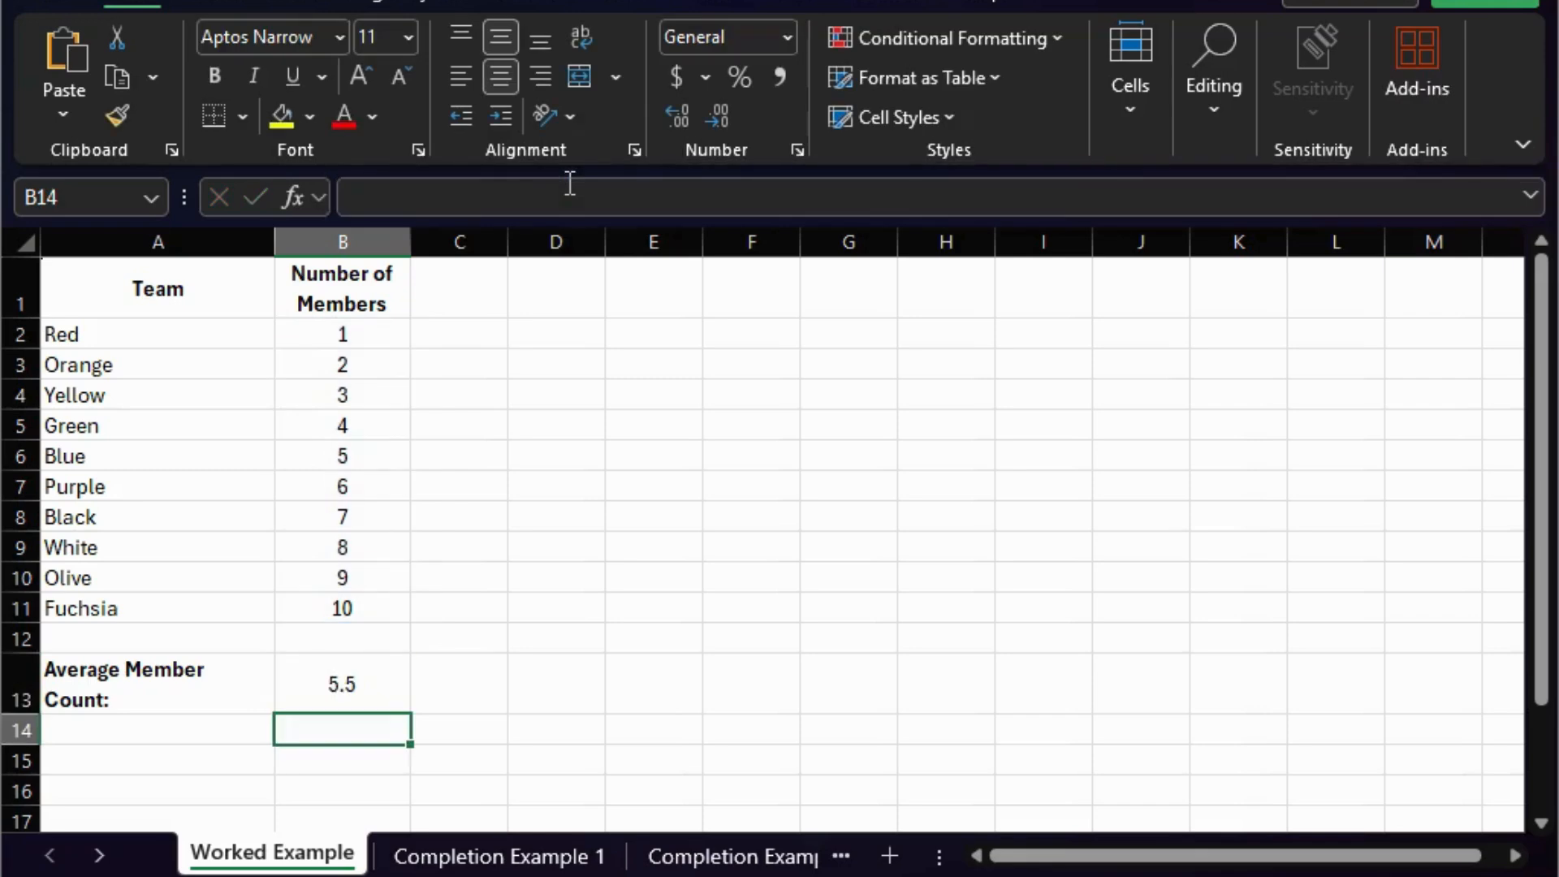
- Review the average formula in cell B13 and the range it refers to, leaving it unchanged
click(397, 686)
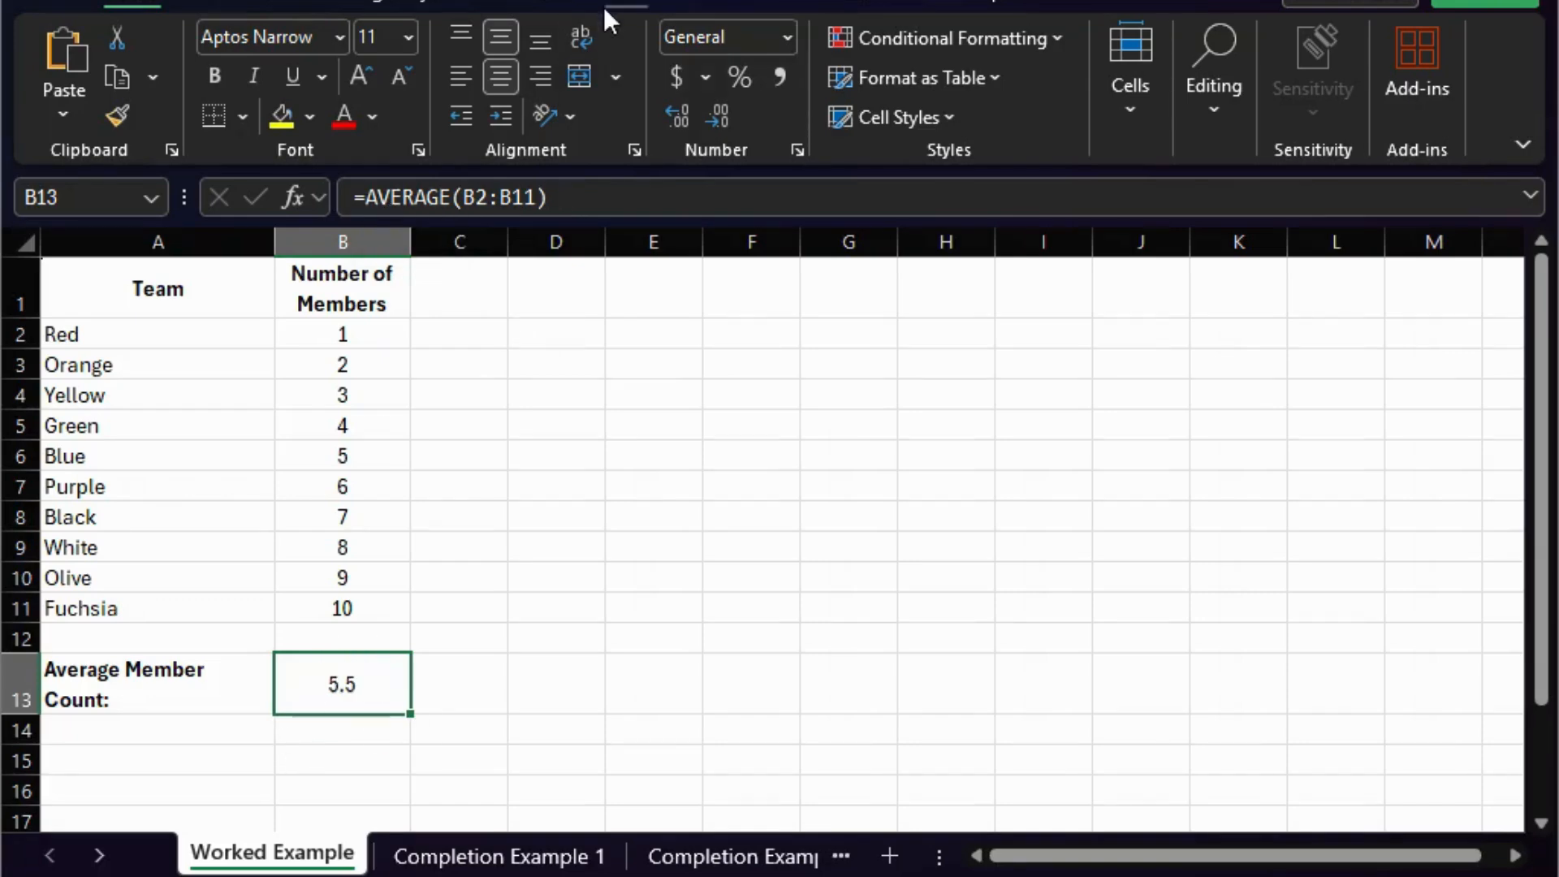
click(571, 202)
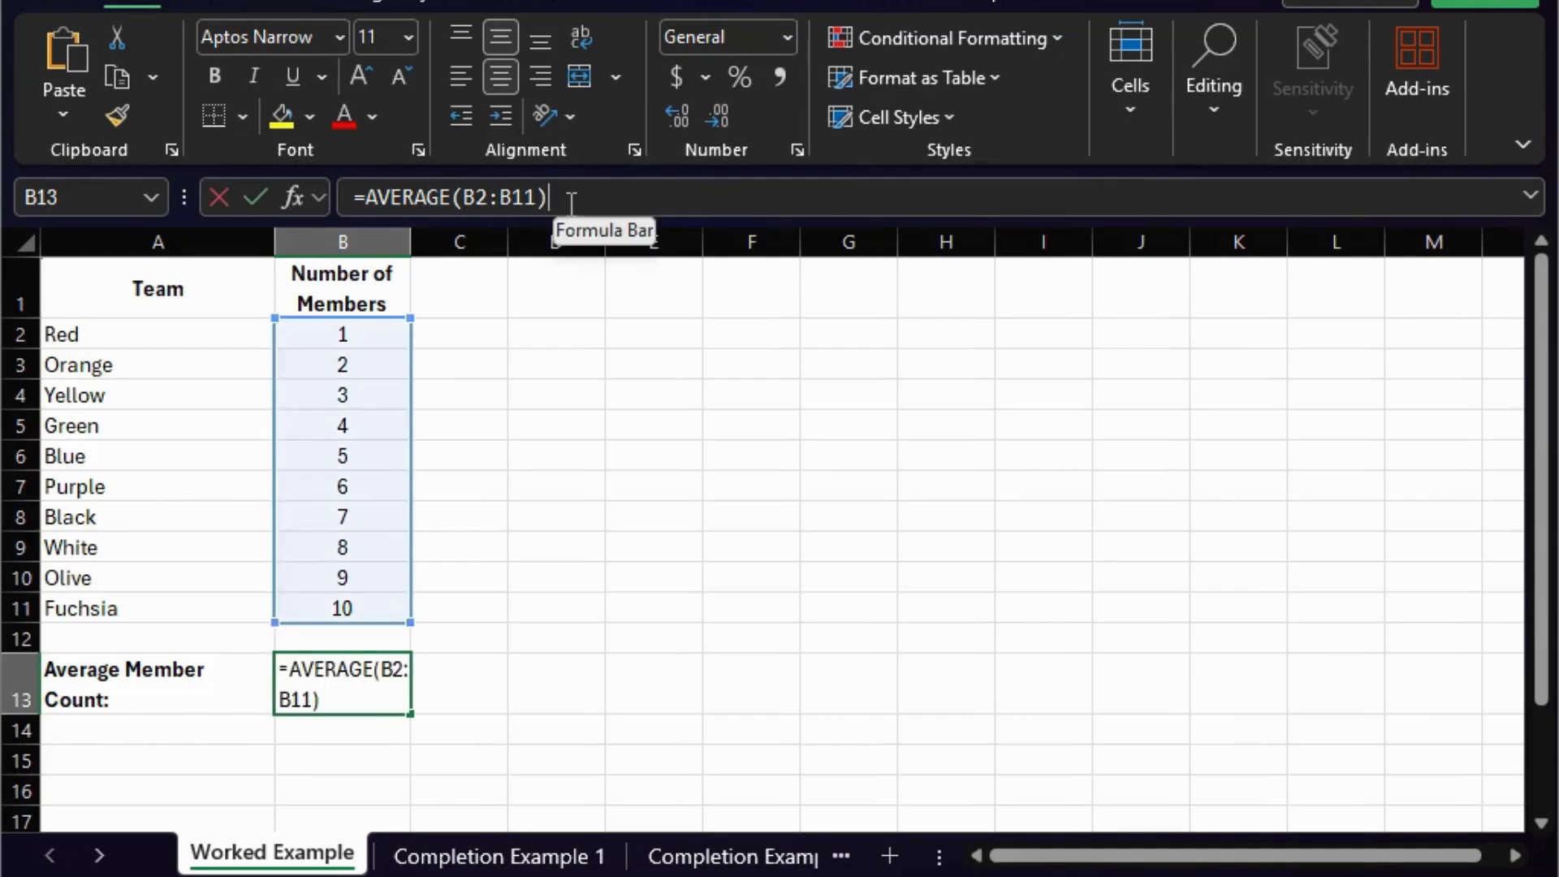
click(571, 201)
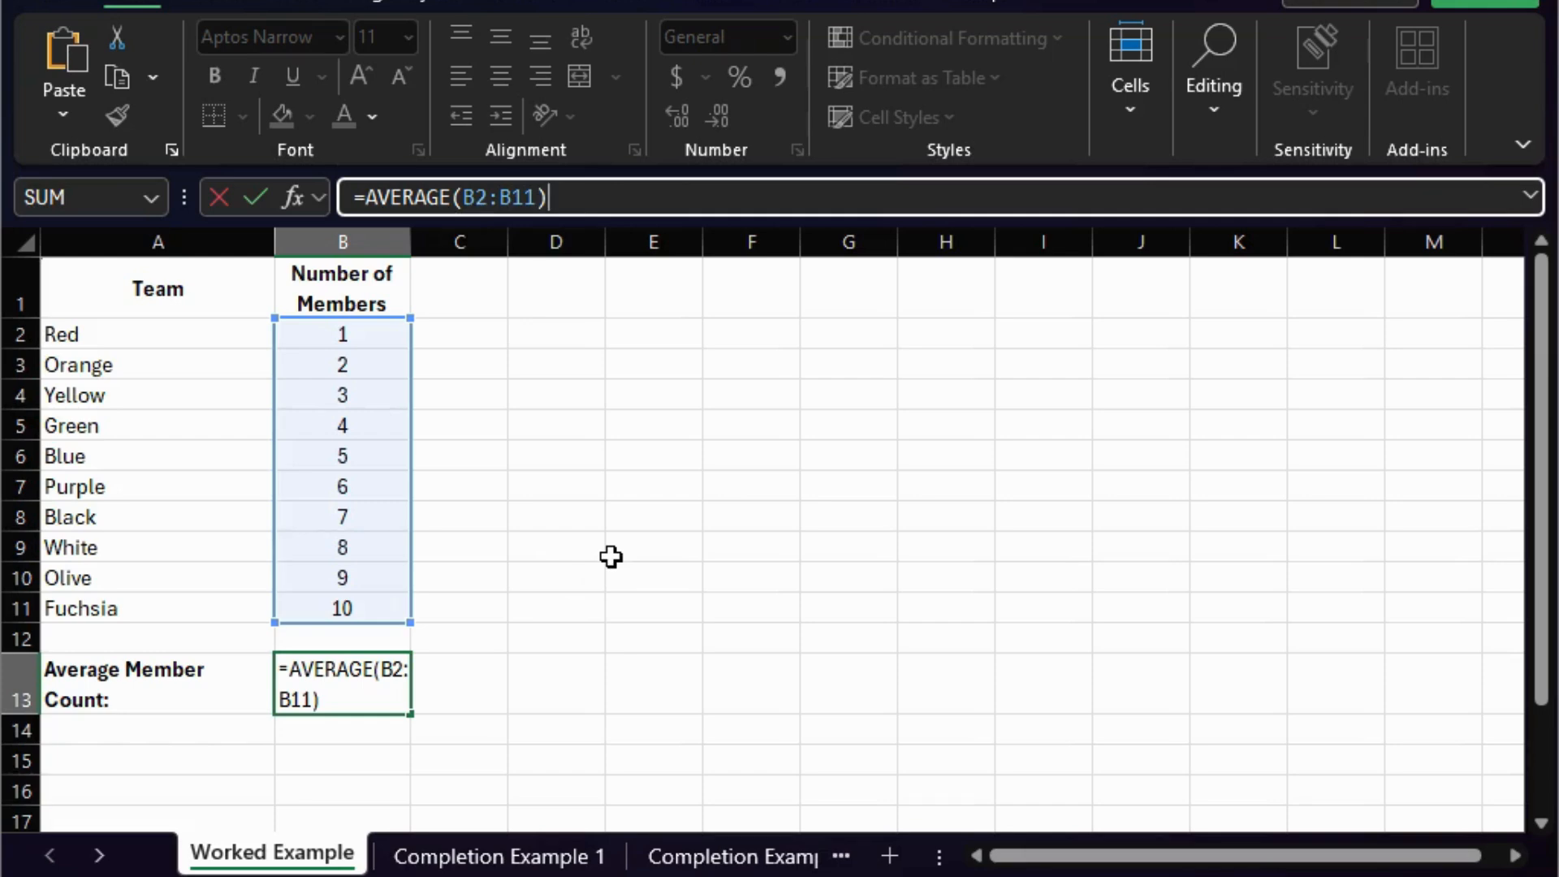
key(Return)
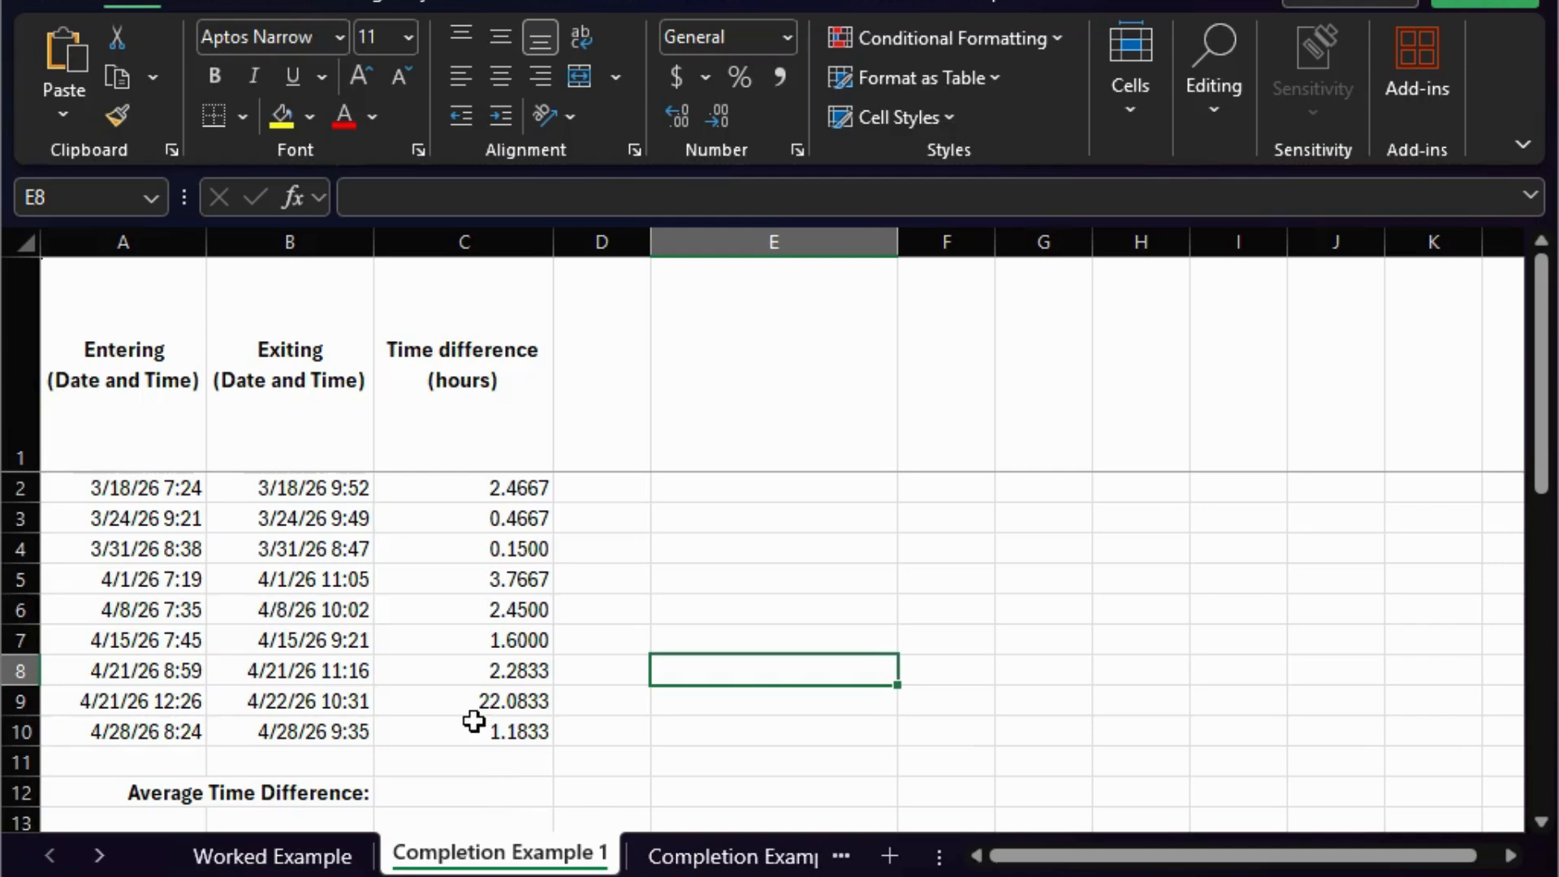
- On the Completion Example 1 sheet, examine the Entering, Exiting and Time difference headers and the first pair of dates in A2:B2
click(140, 417)
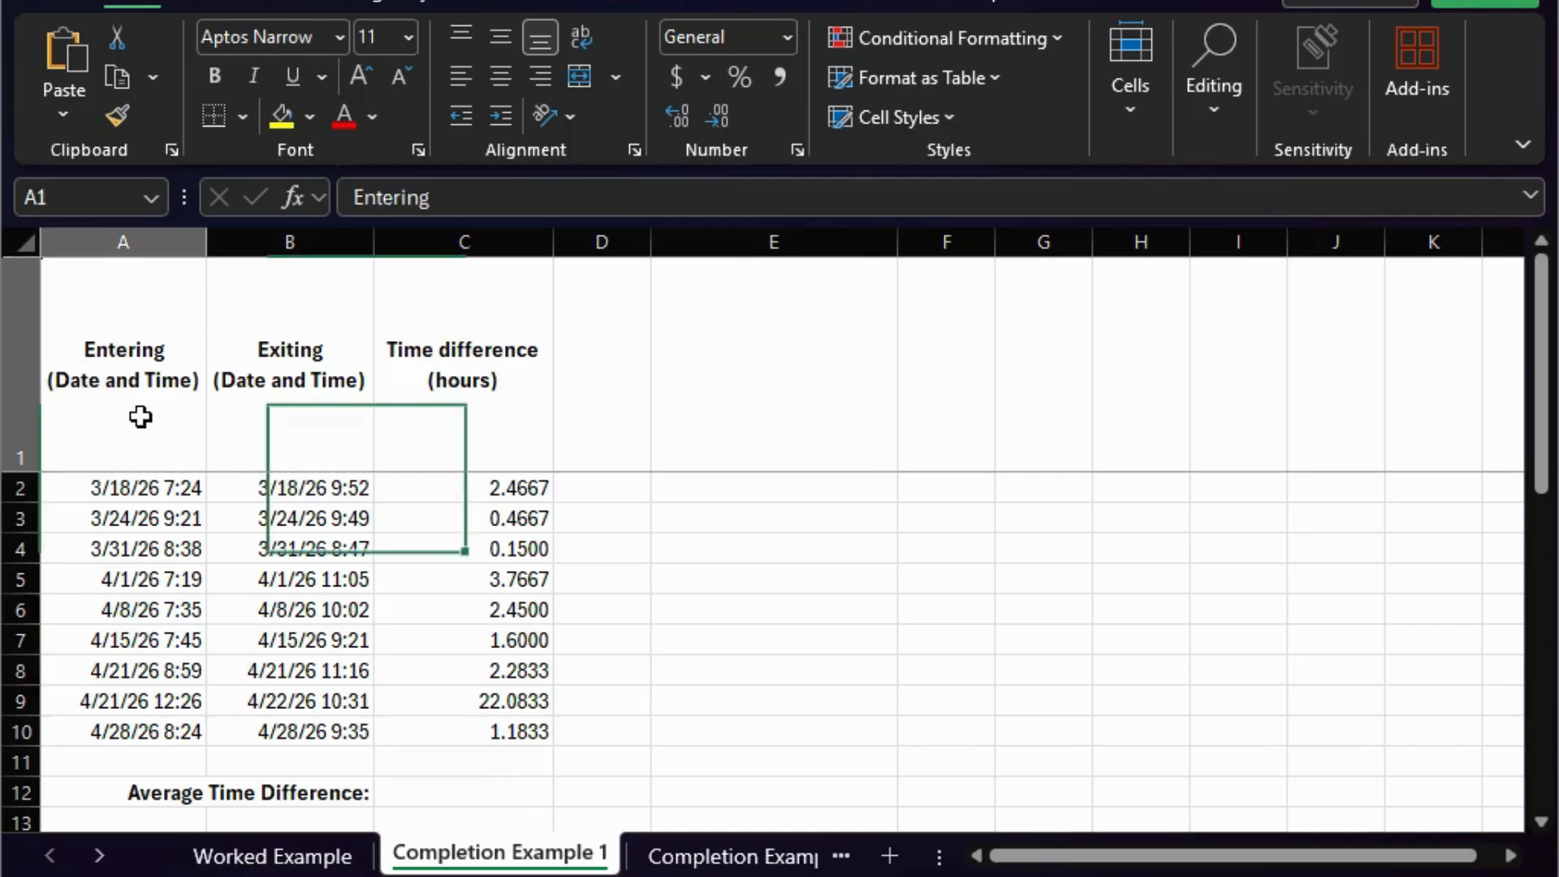
click(327, 417)
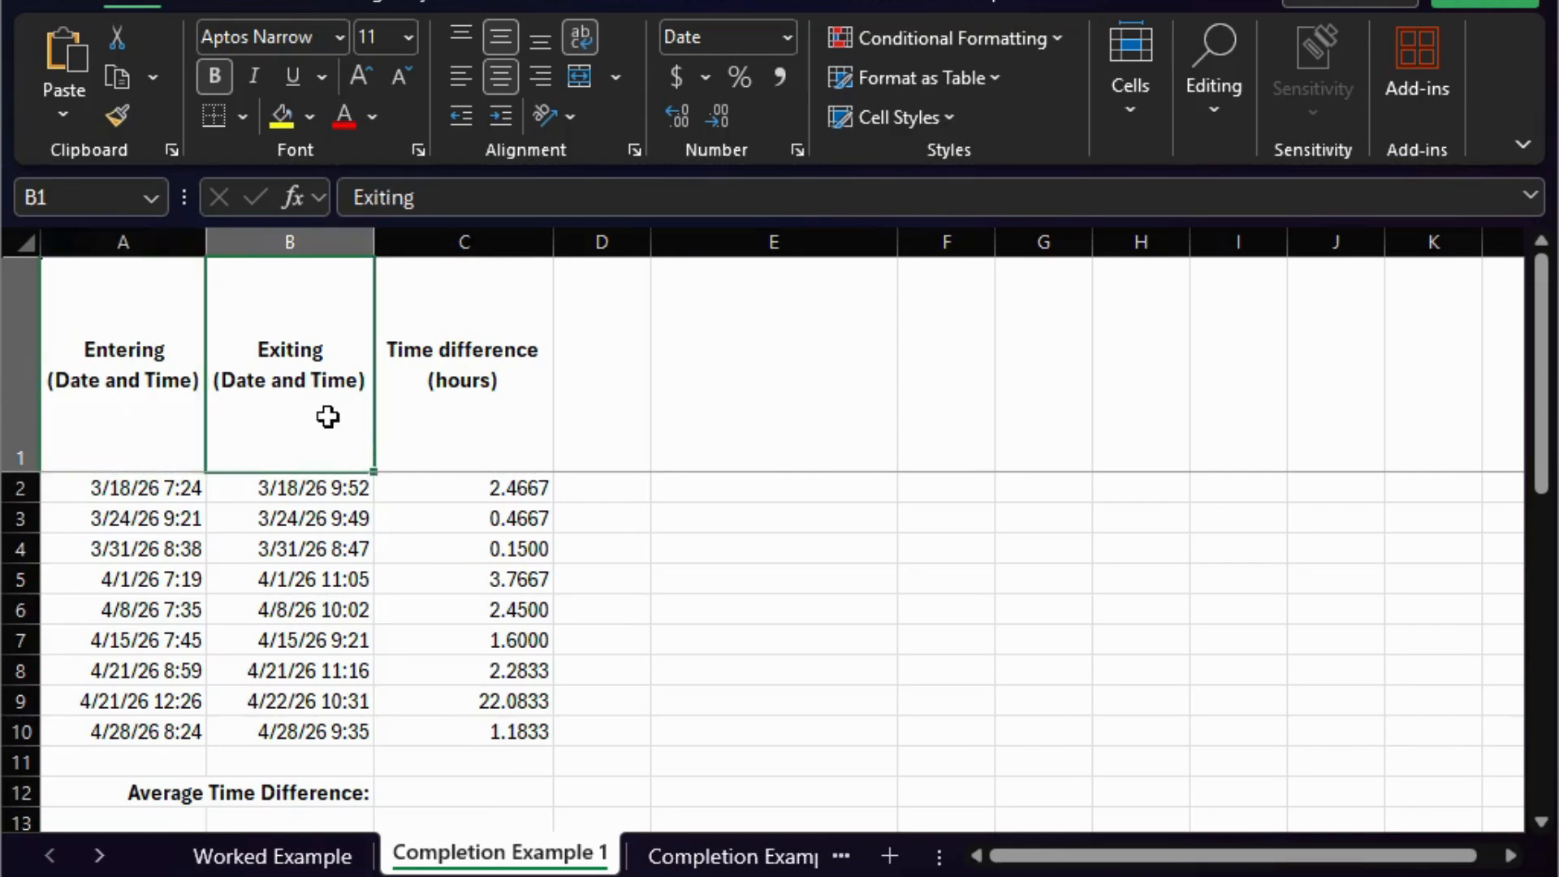
click(518, 422)
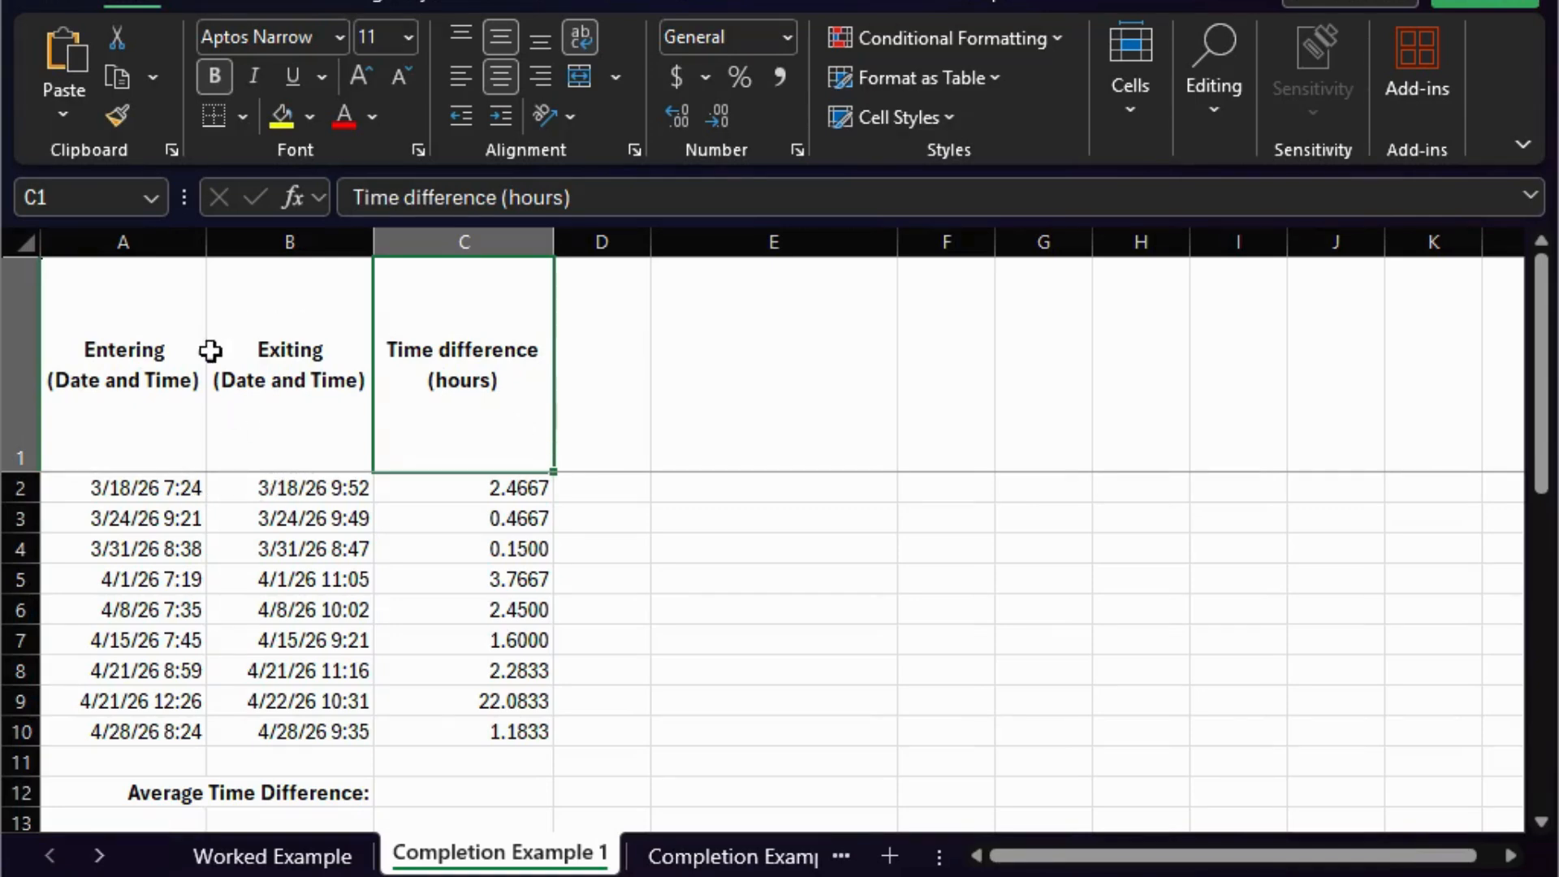
drag(160, 491, 271, 491)
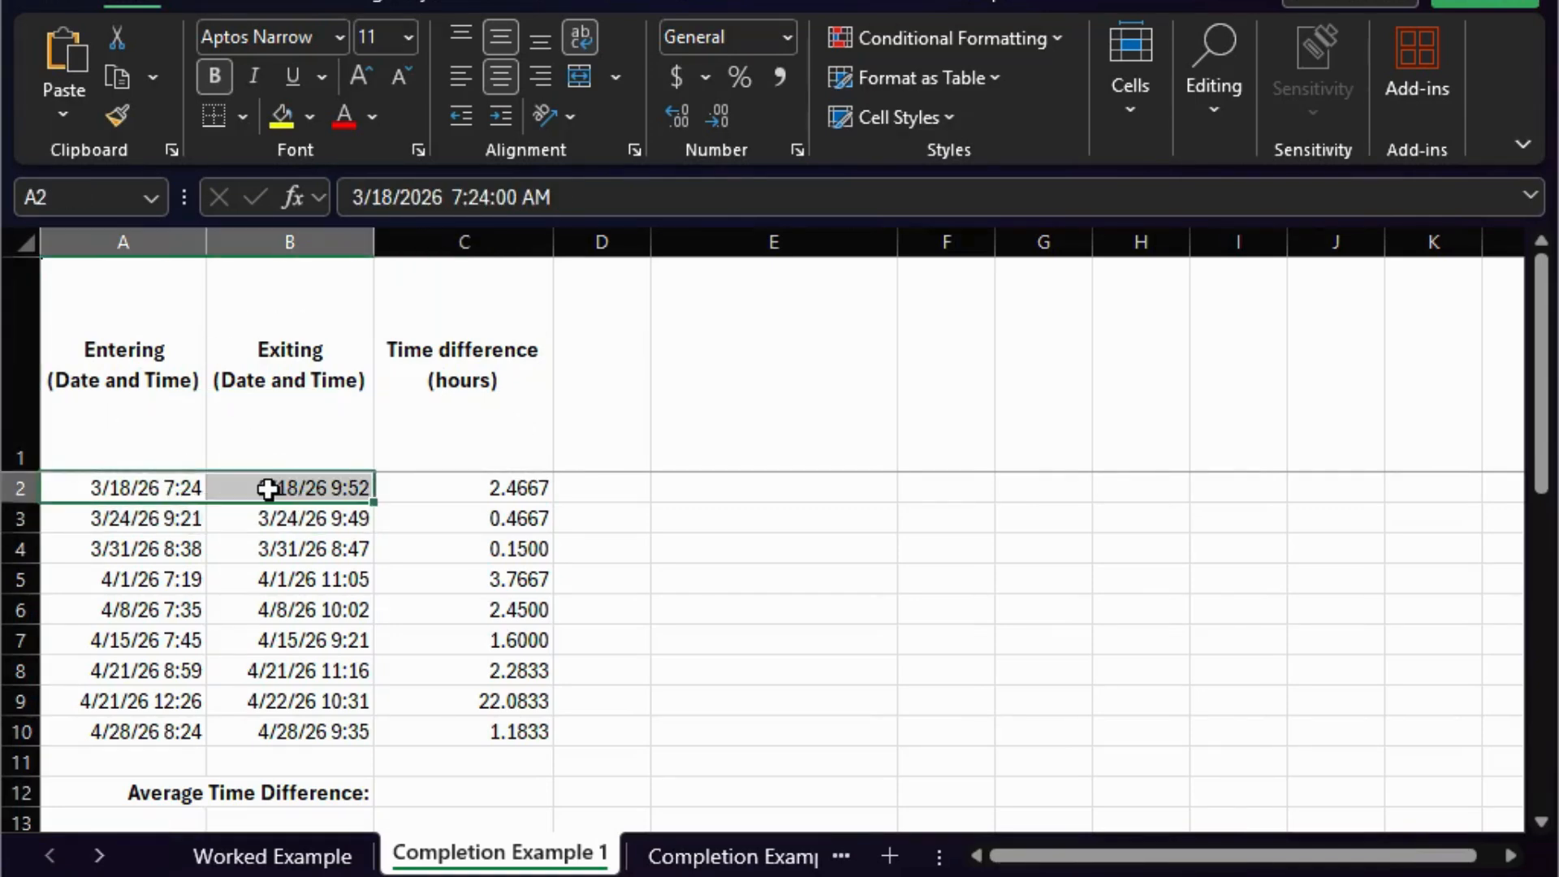
- Calculate the average time difference in cell C12 with the formula =AVERAGE(C2:C10) and review the entered formula
click(495, 800)
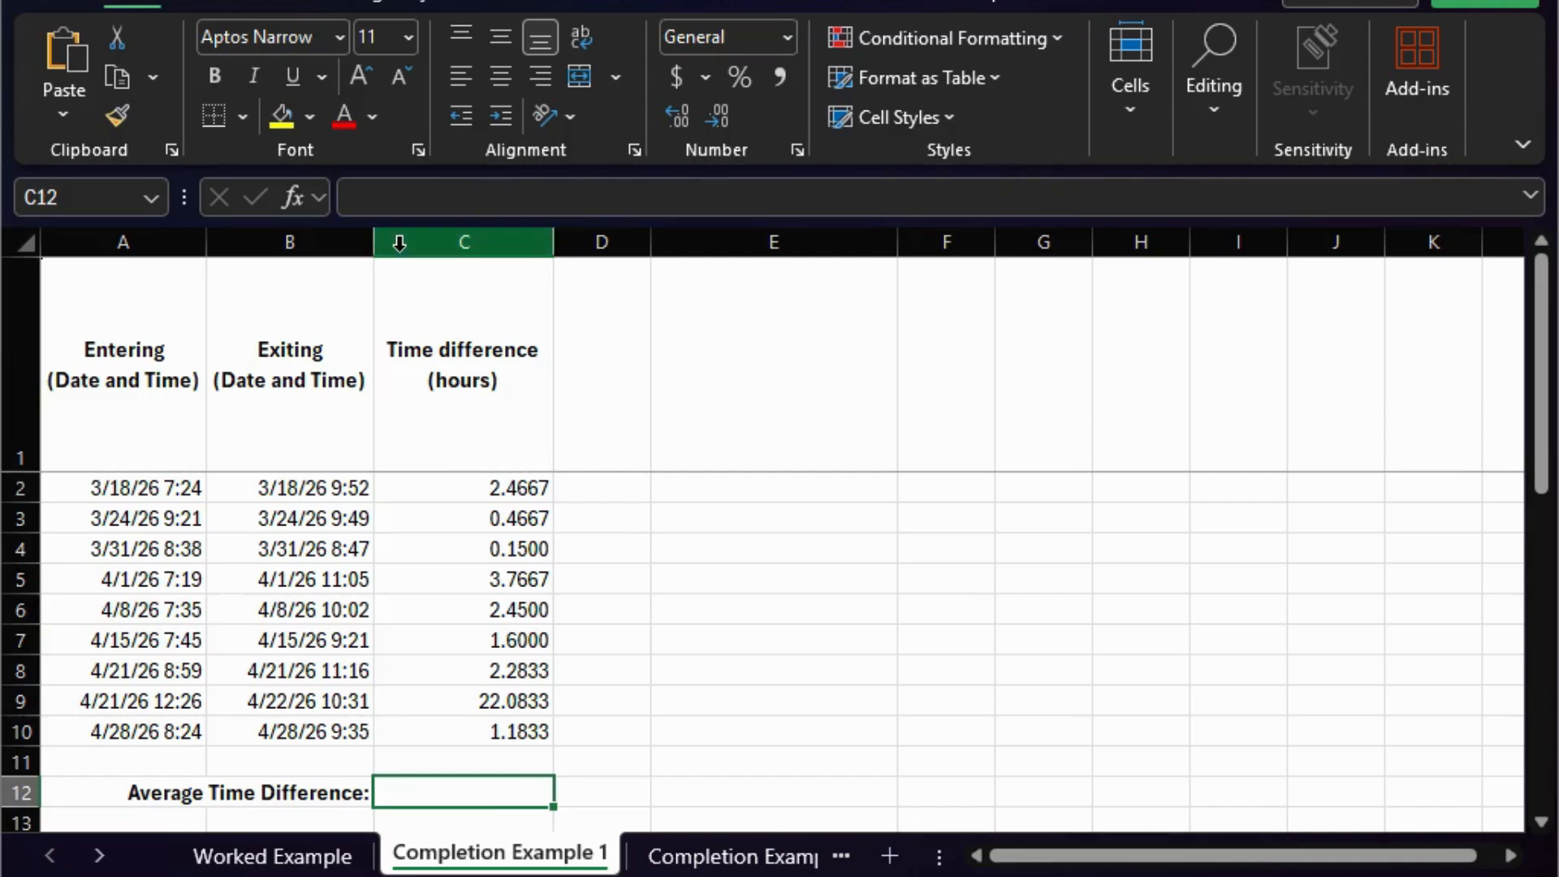
click(471, 202)
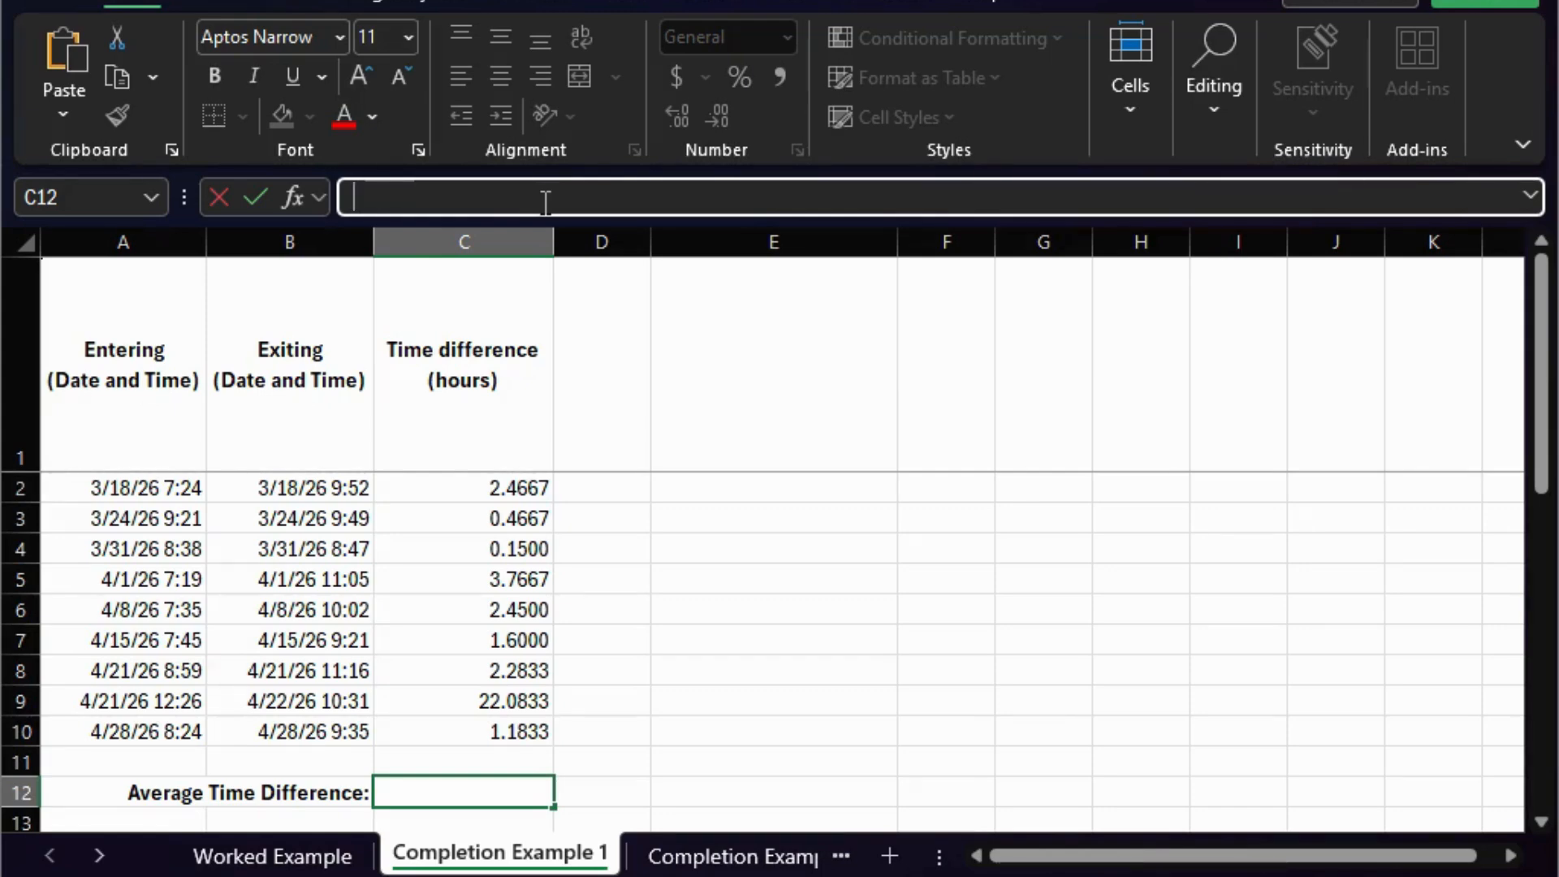
text(=)
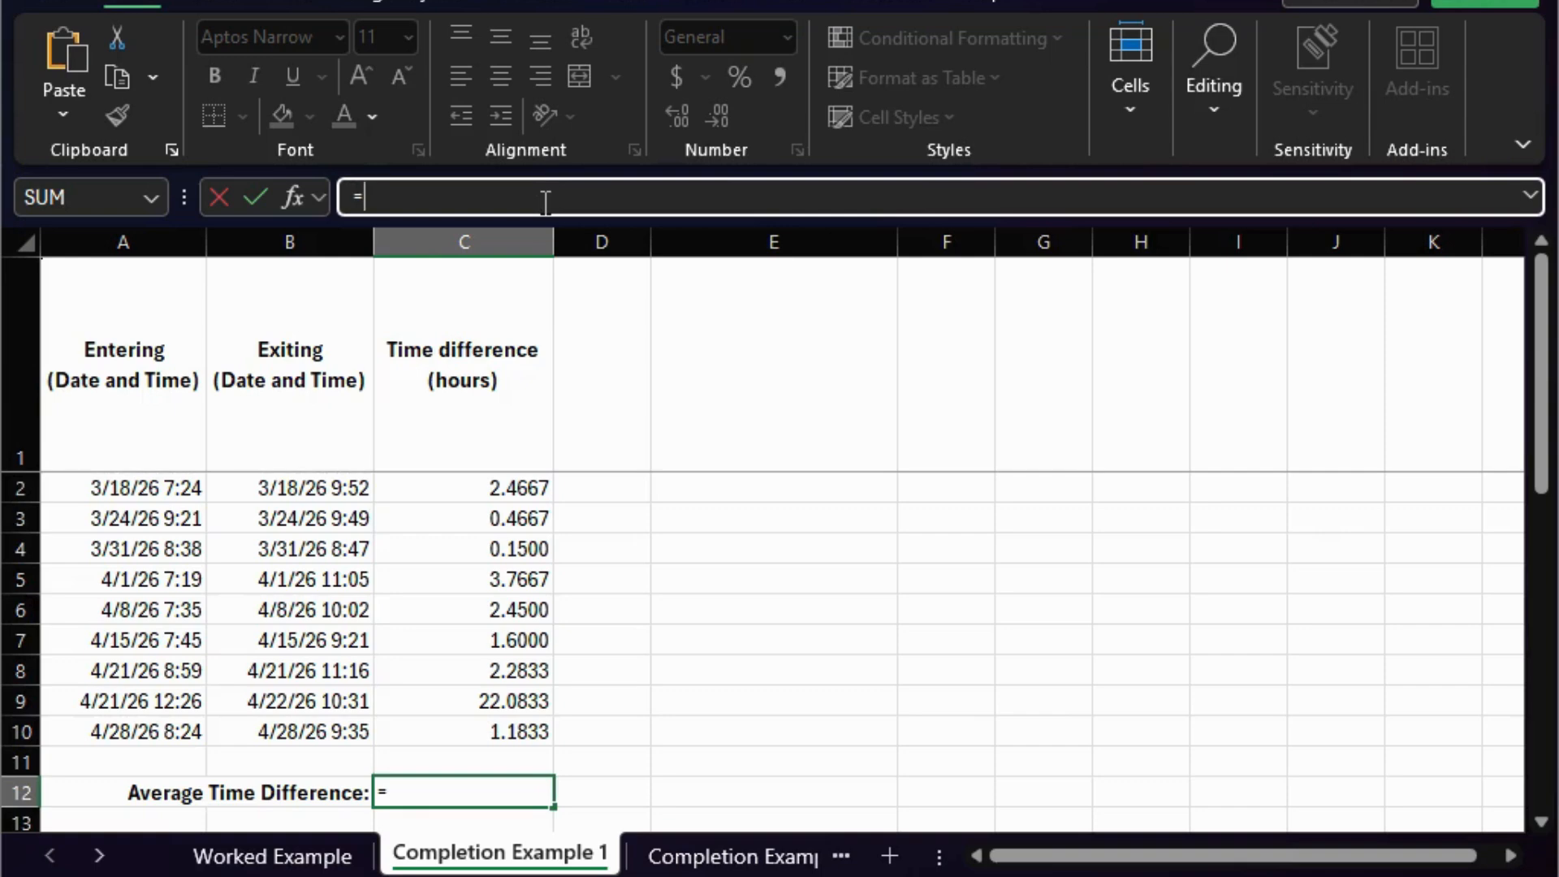
text(AVER)
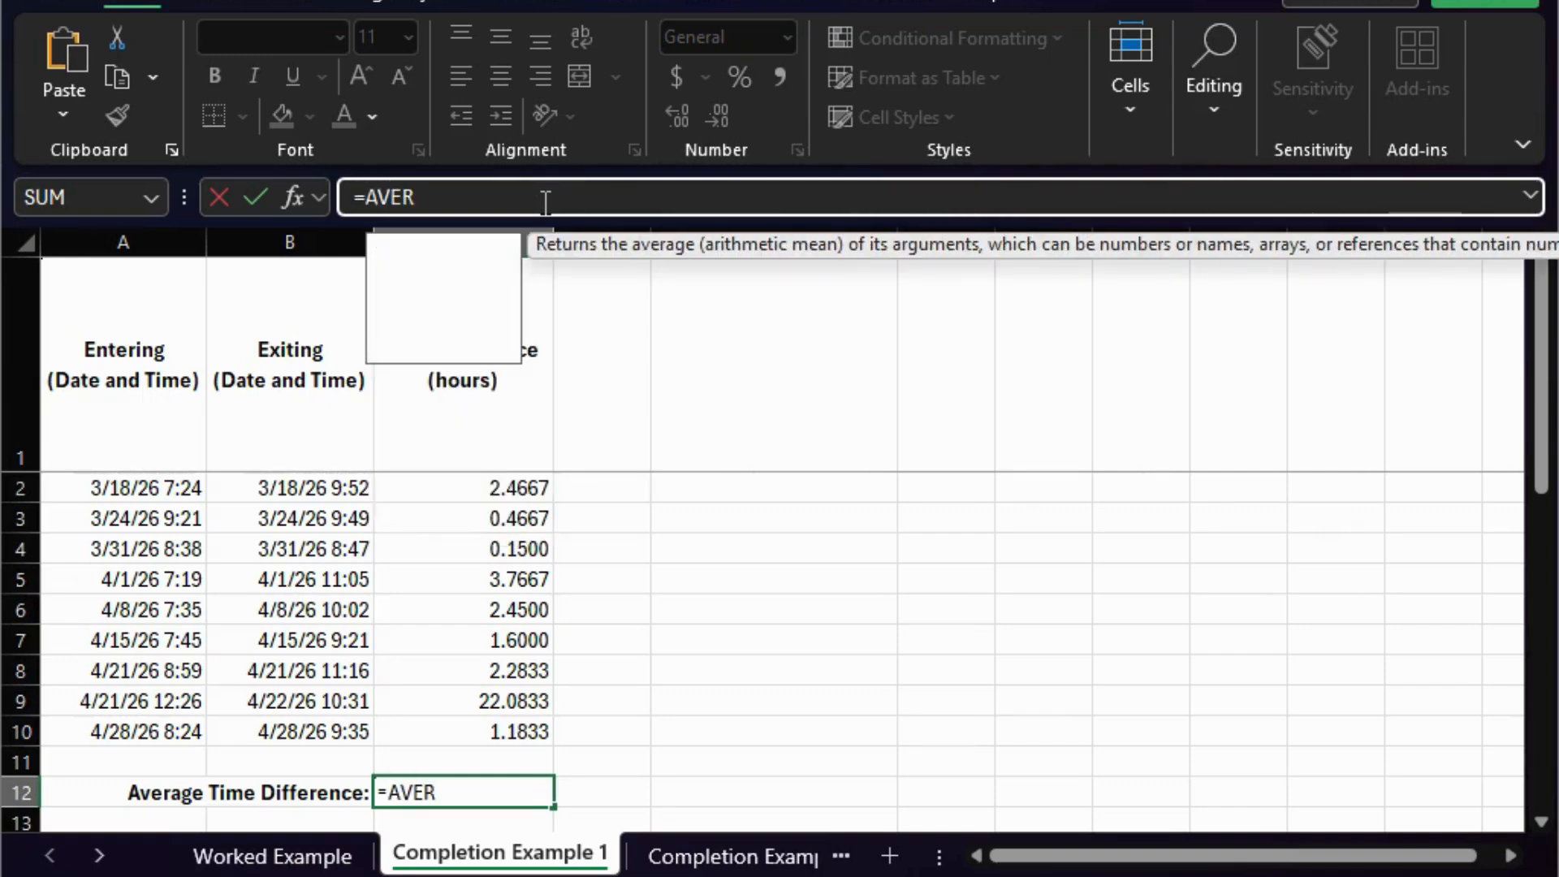
text(AGE)
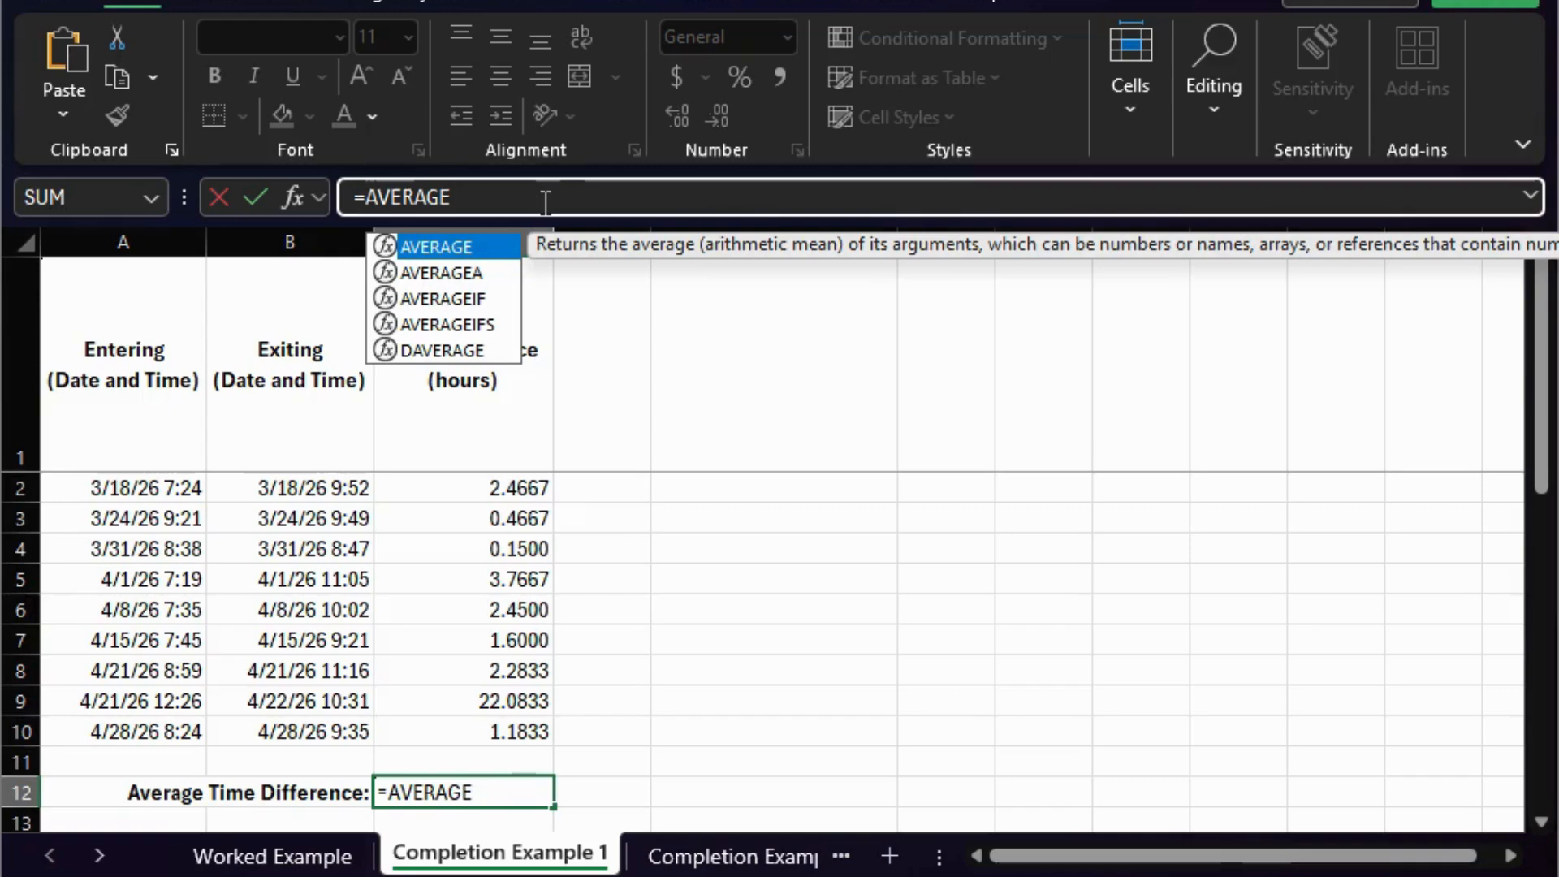
text(()
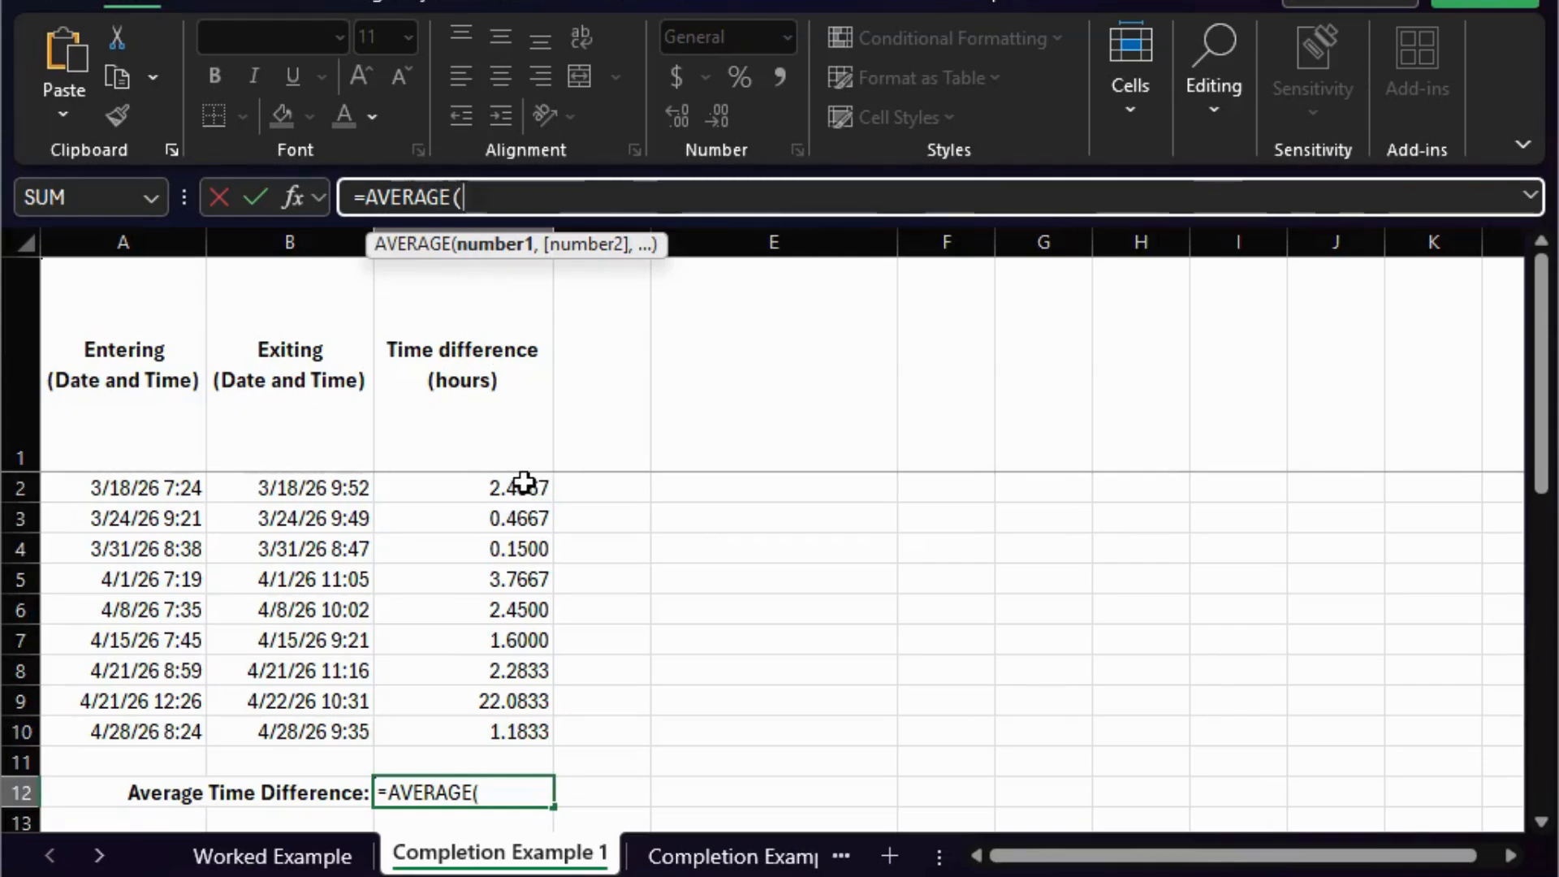
drag(524, 482, 523, 725)
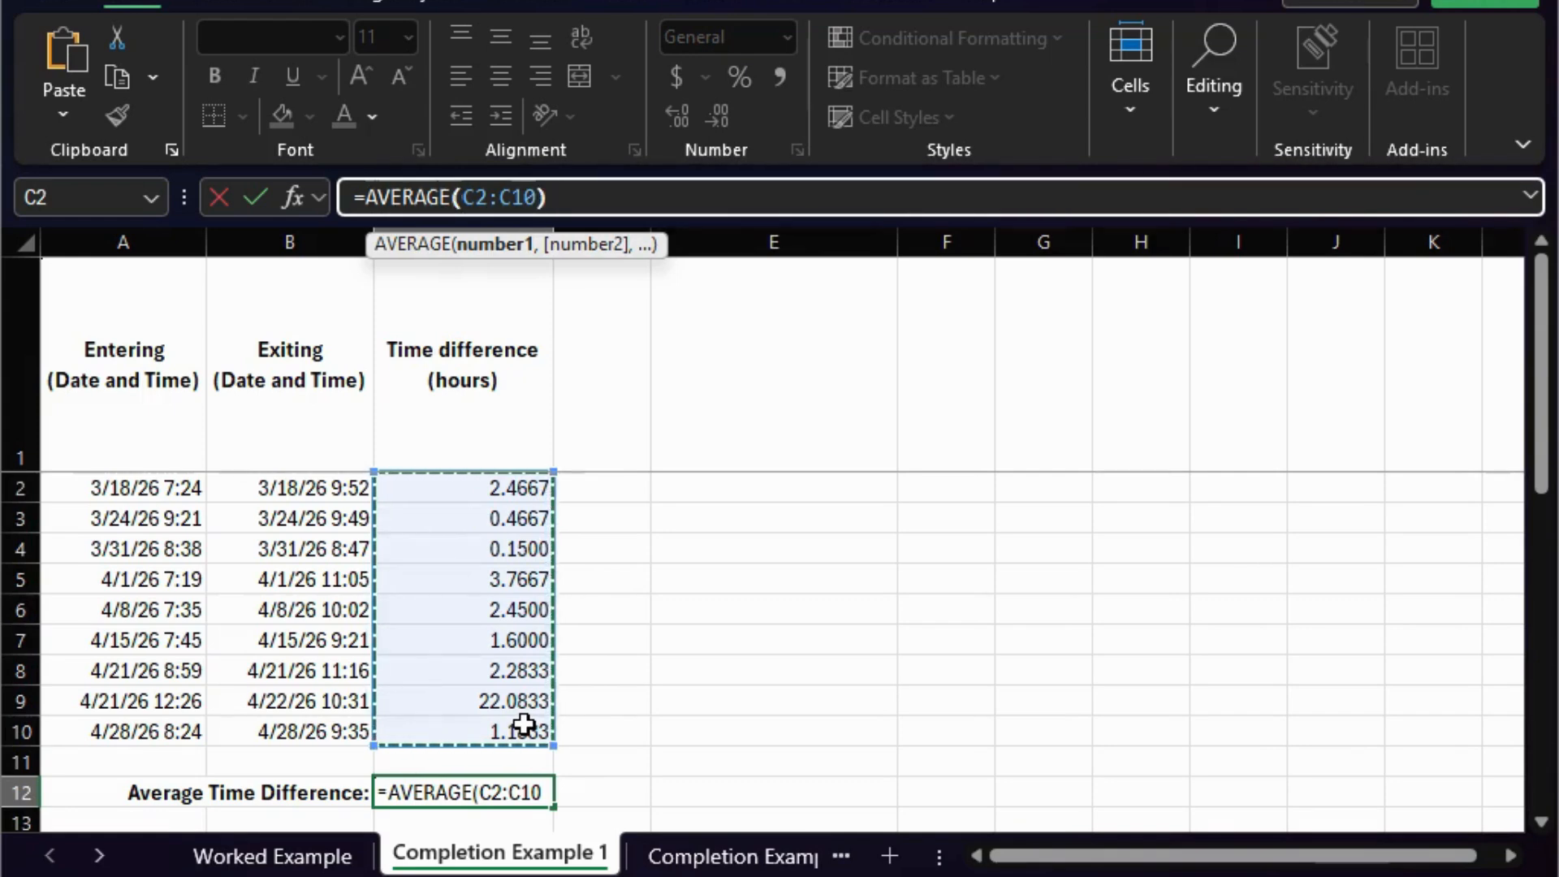
text())
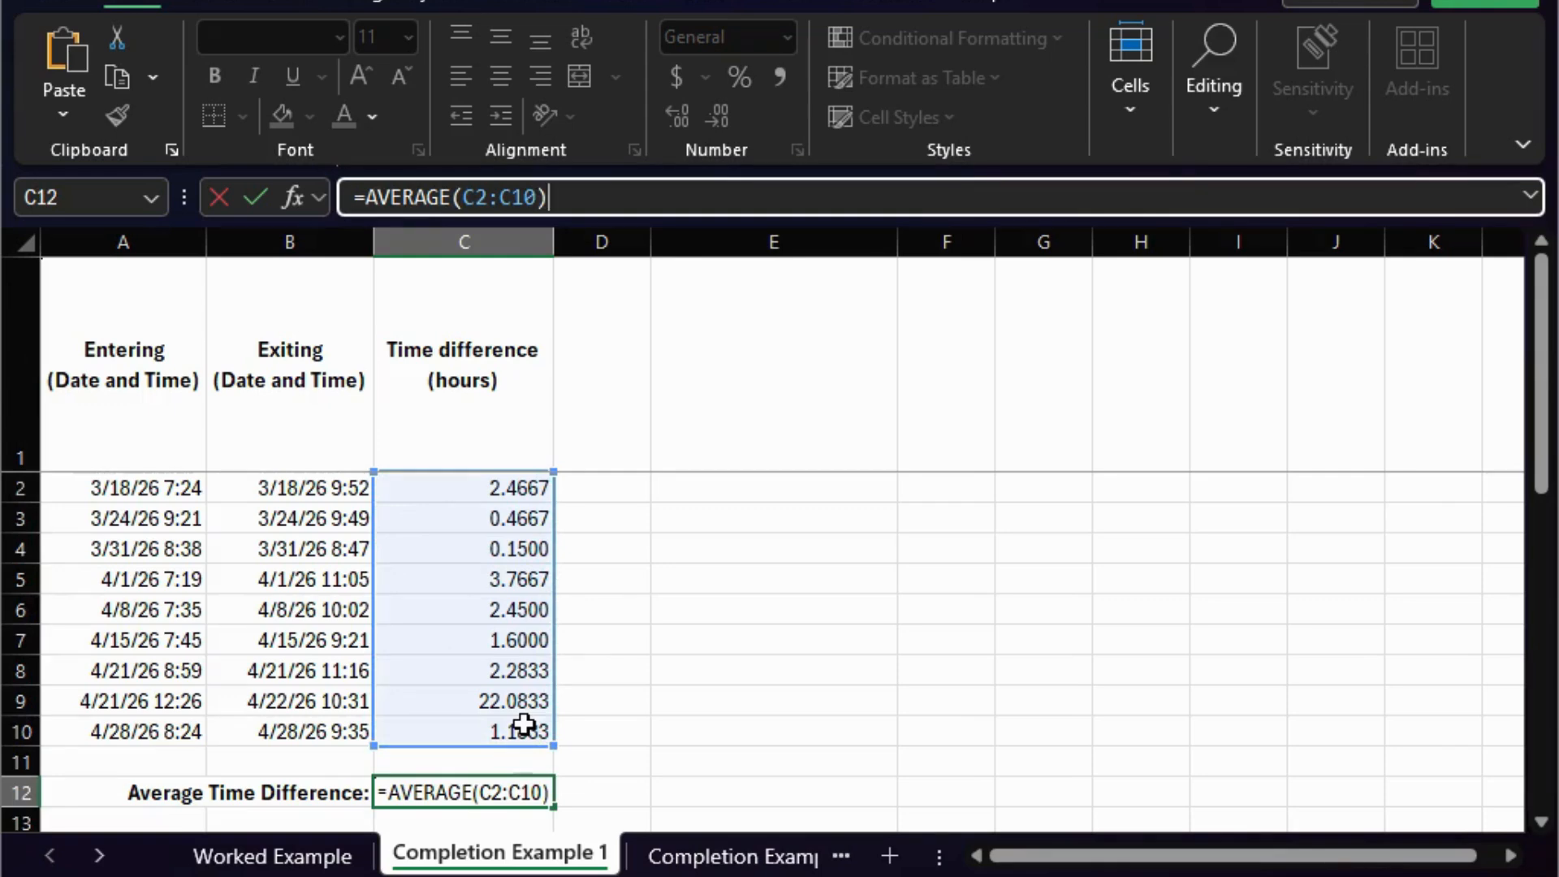
key(Return)
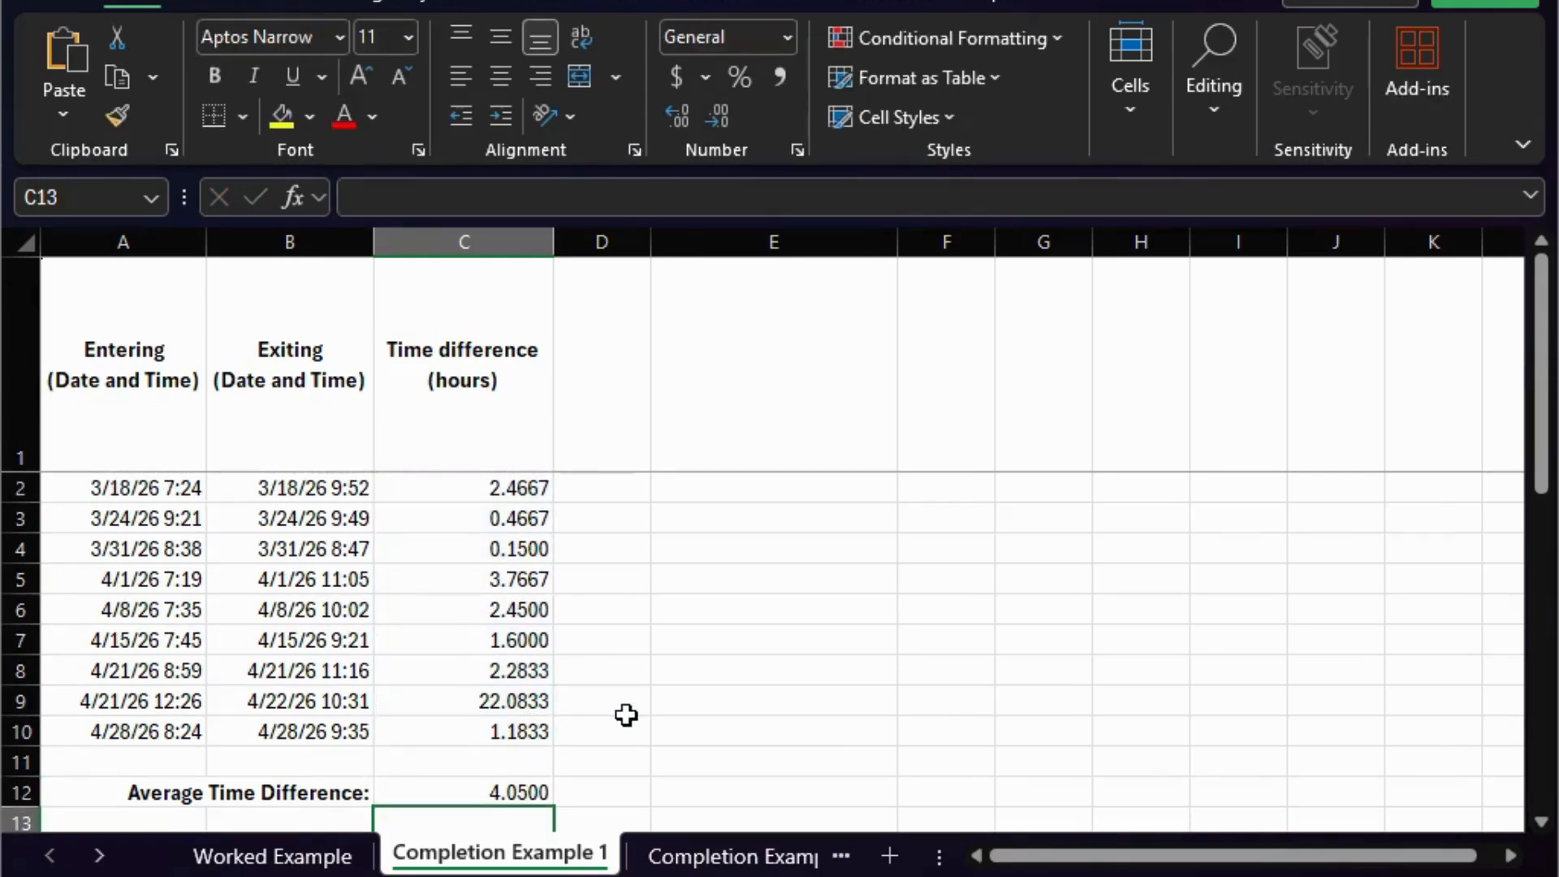
click(529, 798)
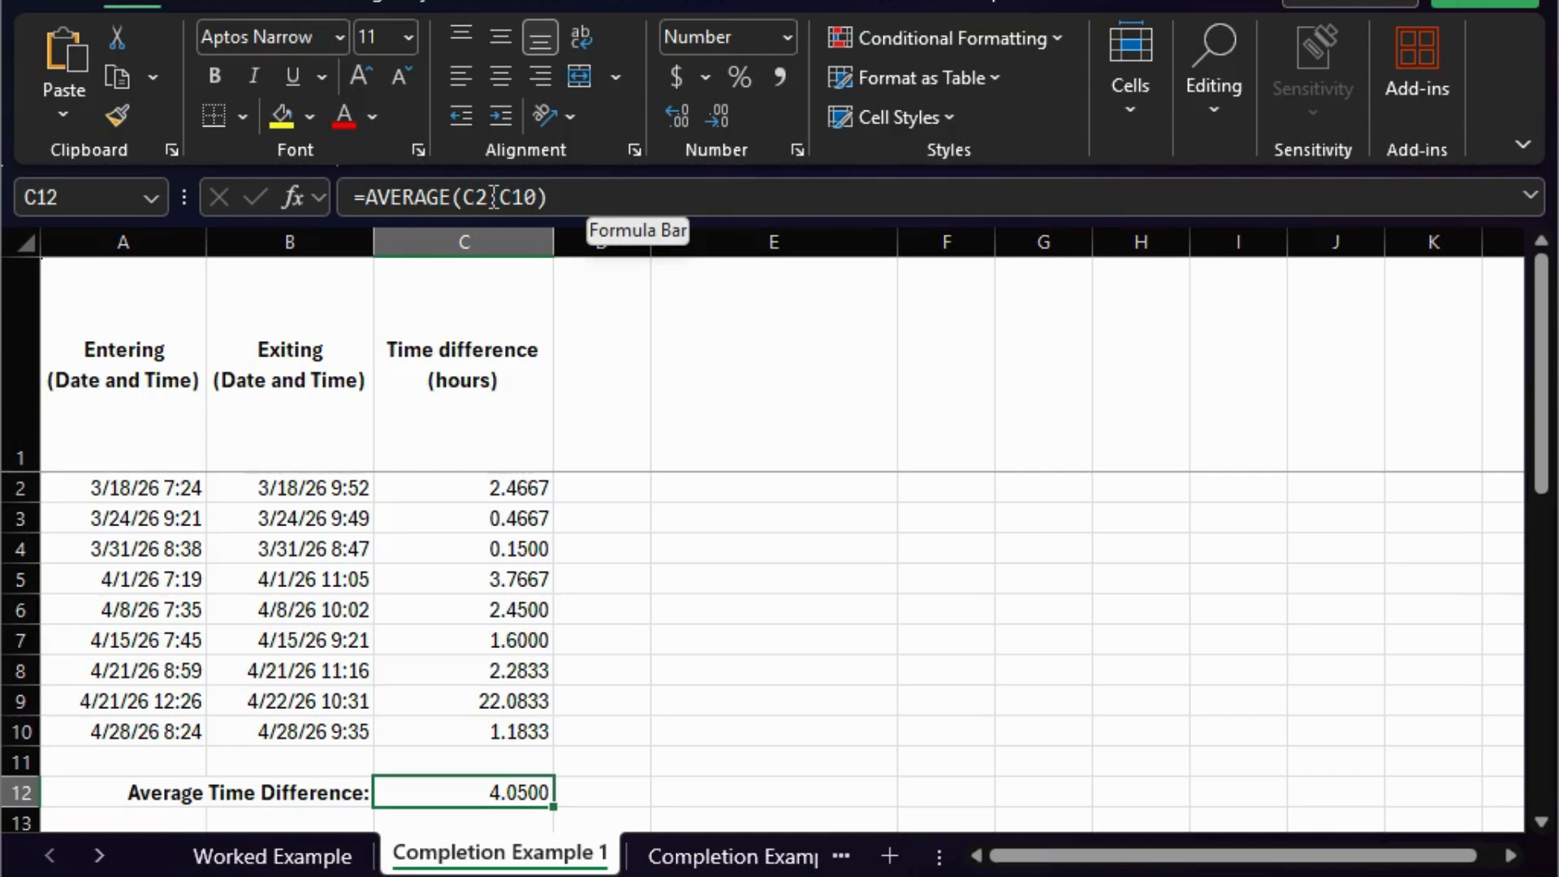
click(552, 197)
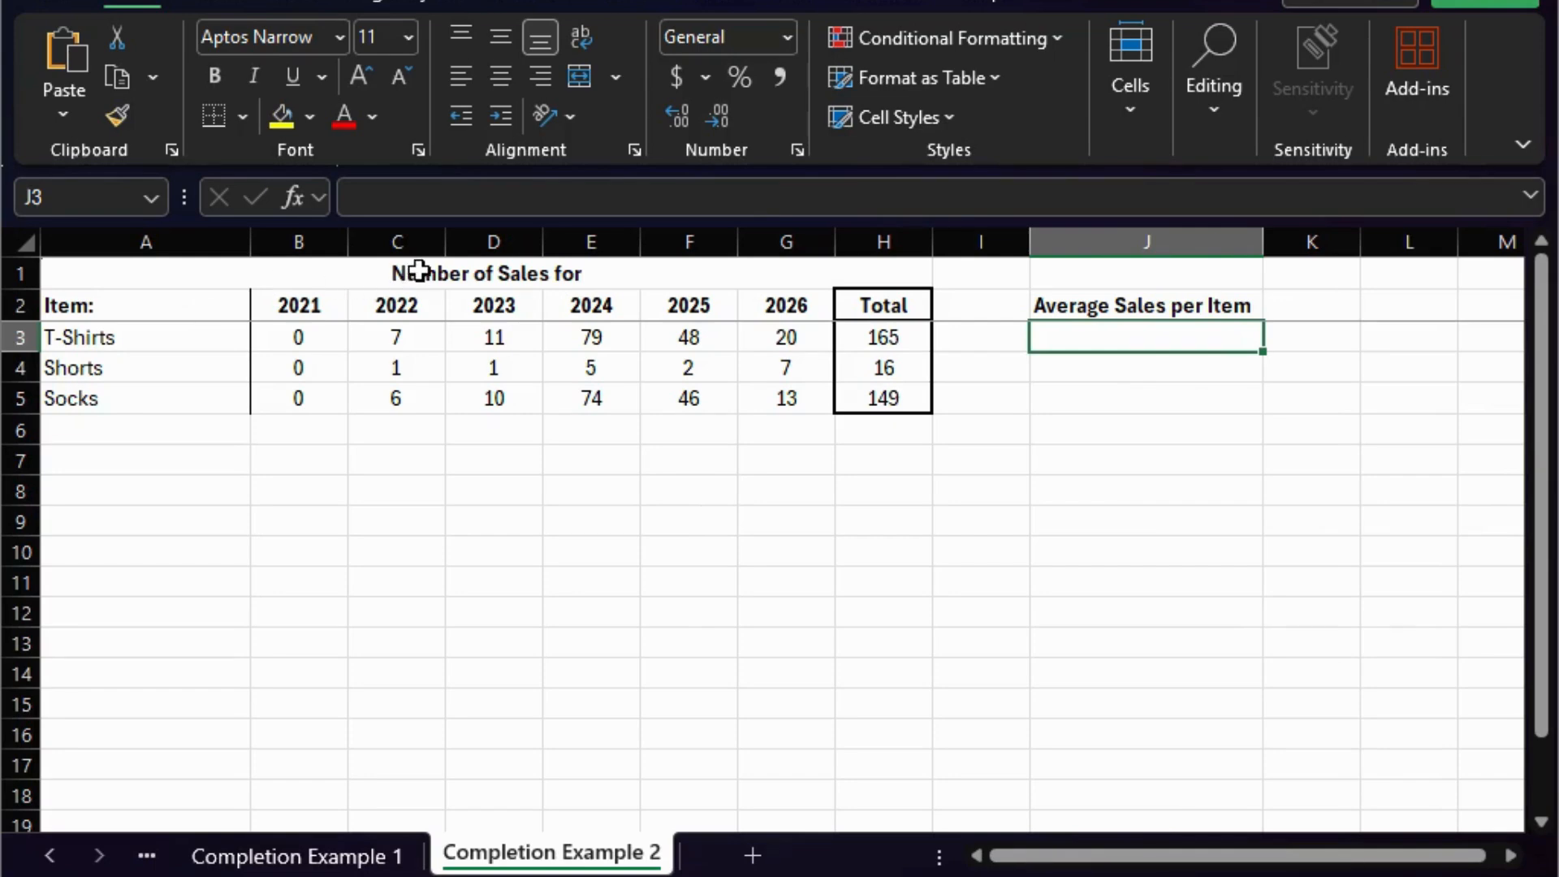
- On the Completion Example 2 sheet, examine the Number of Sales for title, the Item header and the item names in column A
drag(420, 271, 421, 272)
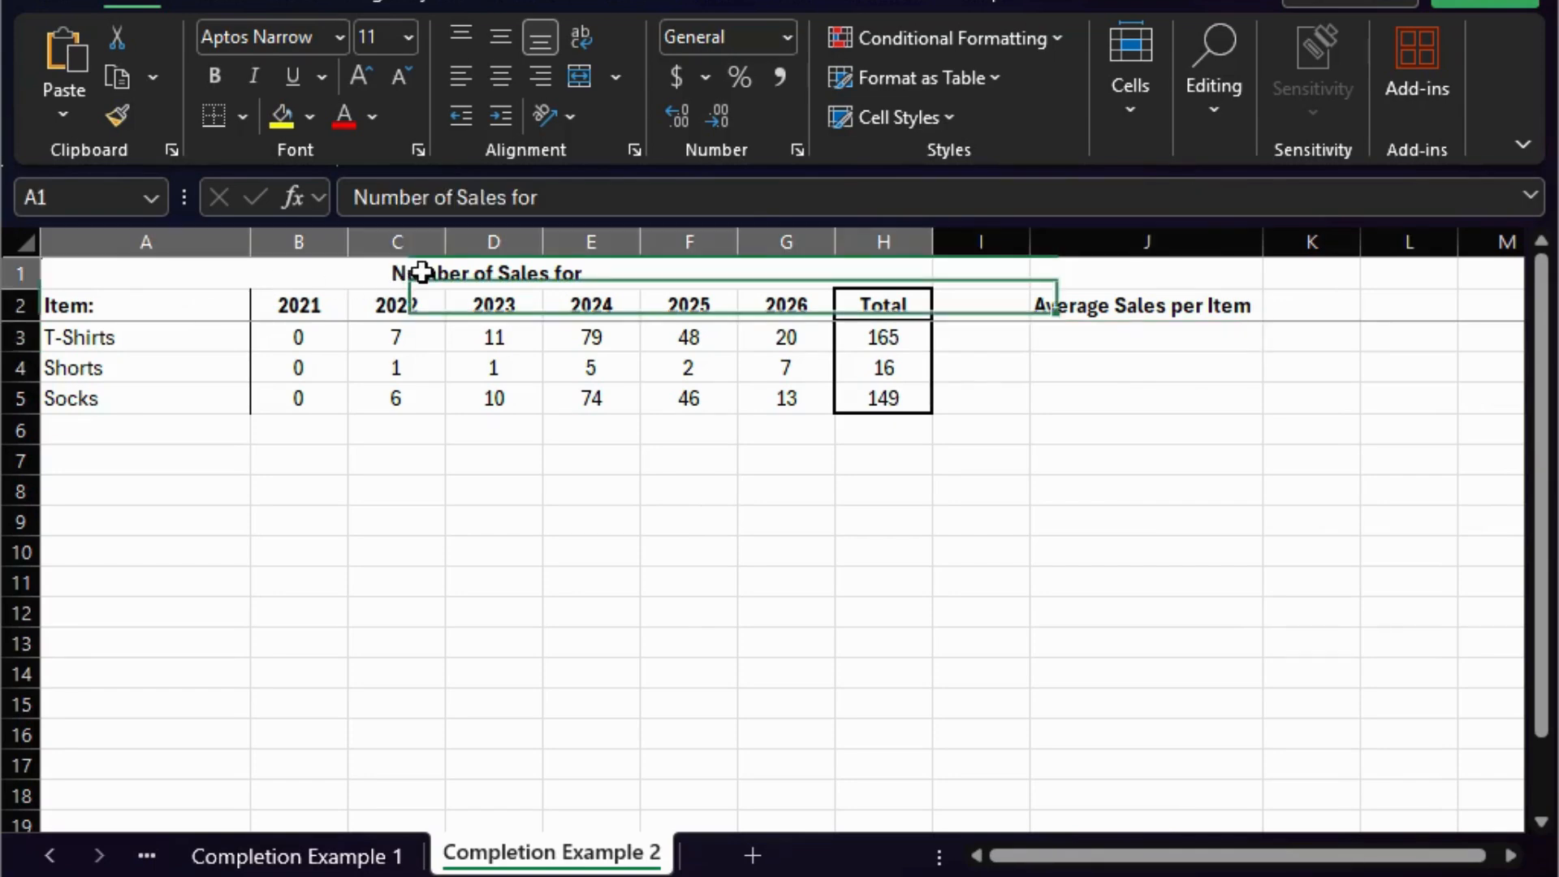
click(180, 313)
click(181, 335)
click(183, 373)
click(154, 341)
click(163, 369)
click(163, 404)
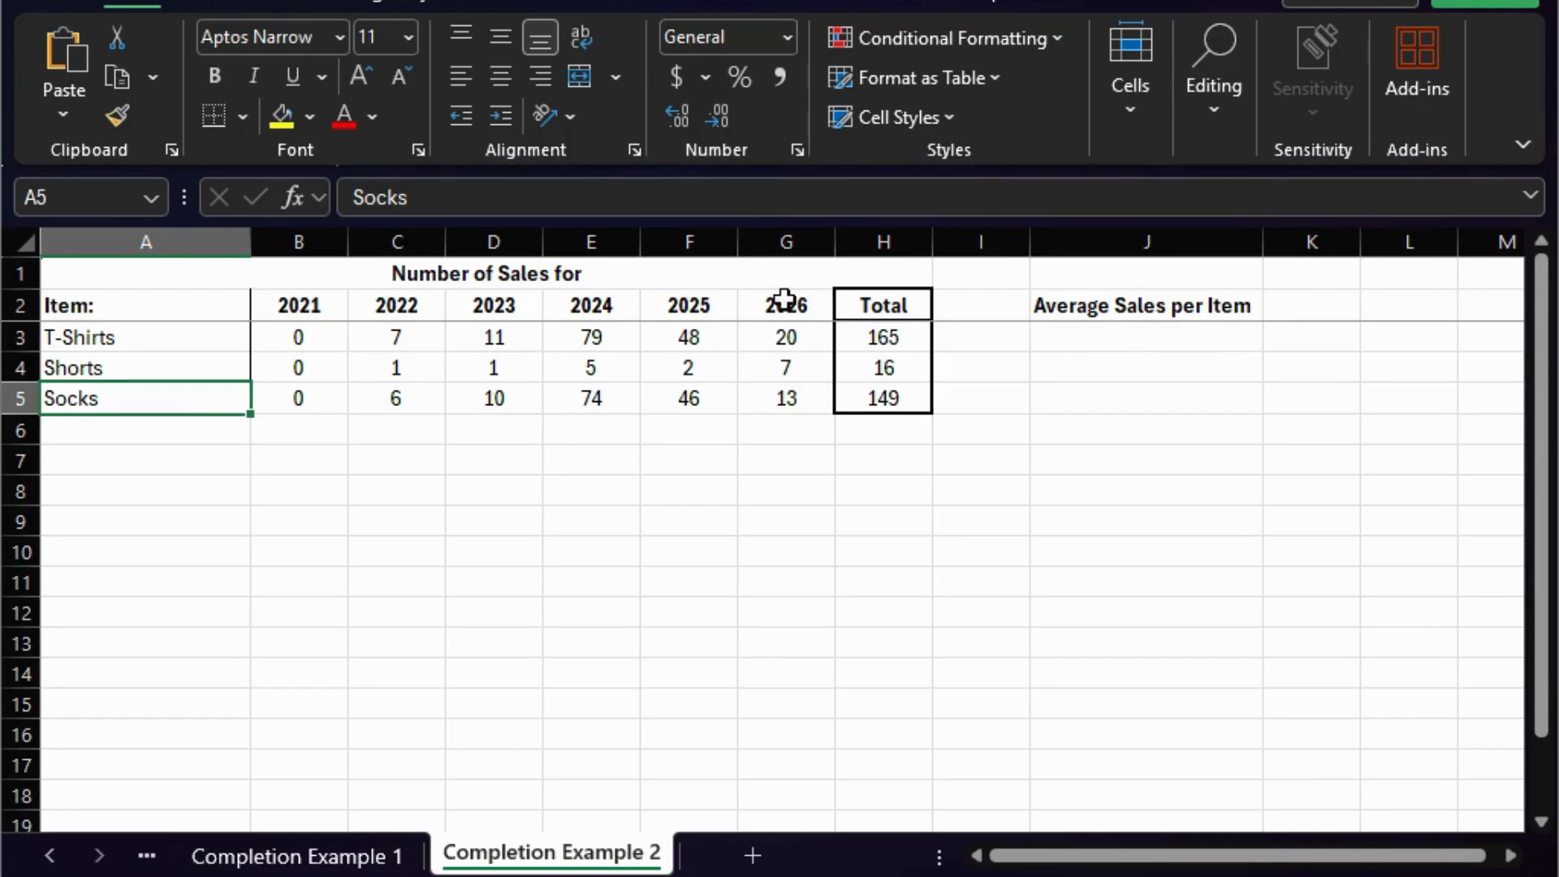
- Examine the 2021, Total and Average Sales per Item headers in row 2 and the item names in A3 to A5
click(321, 309)
click(910, 296)
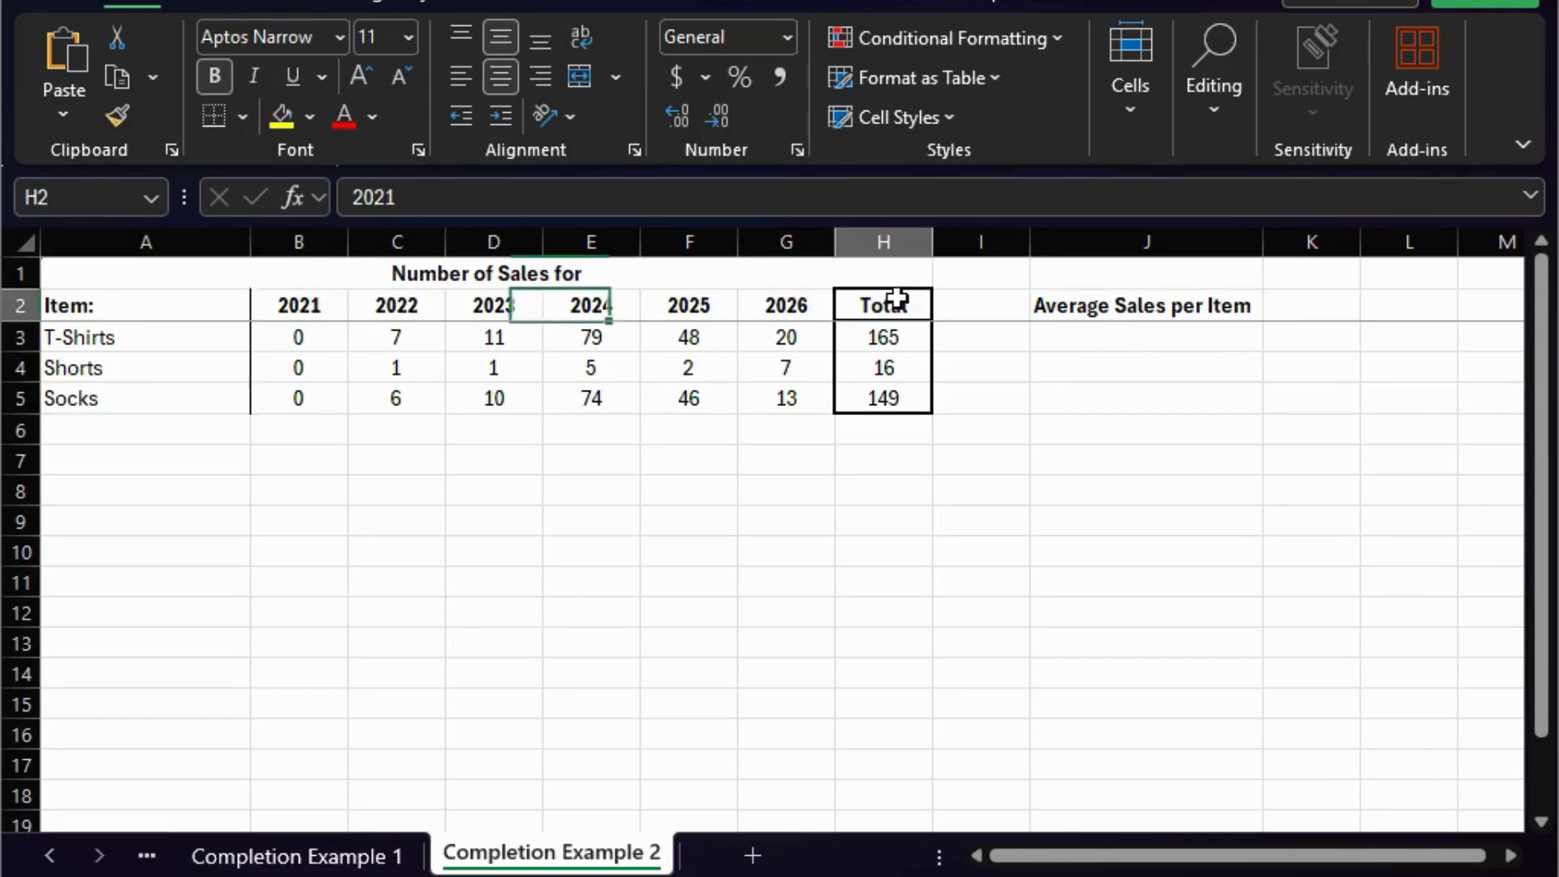
click(1098, 303)
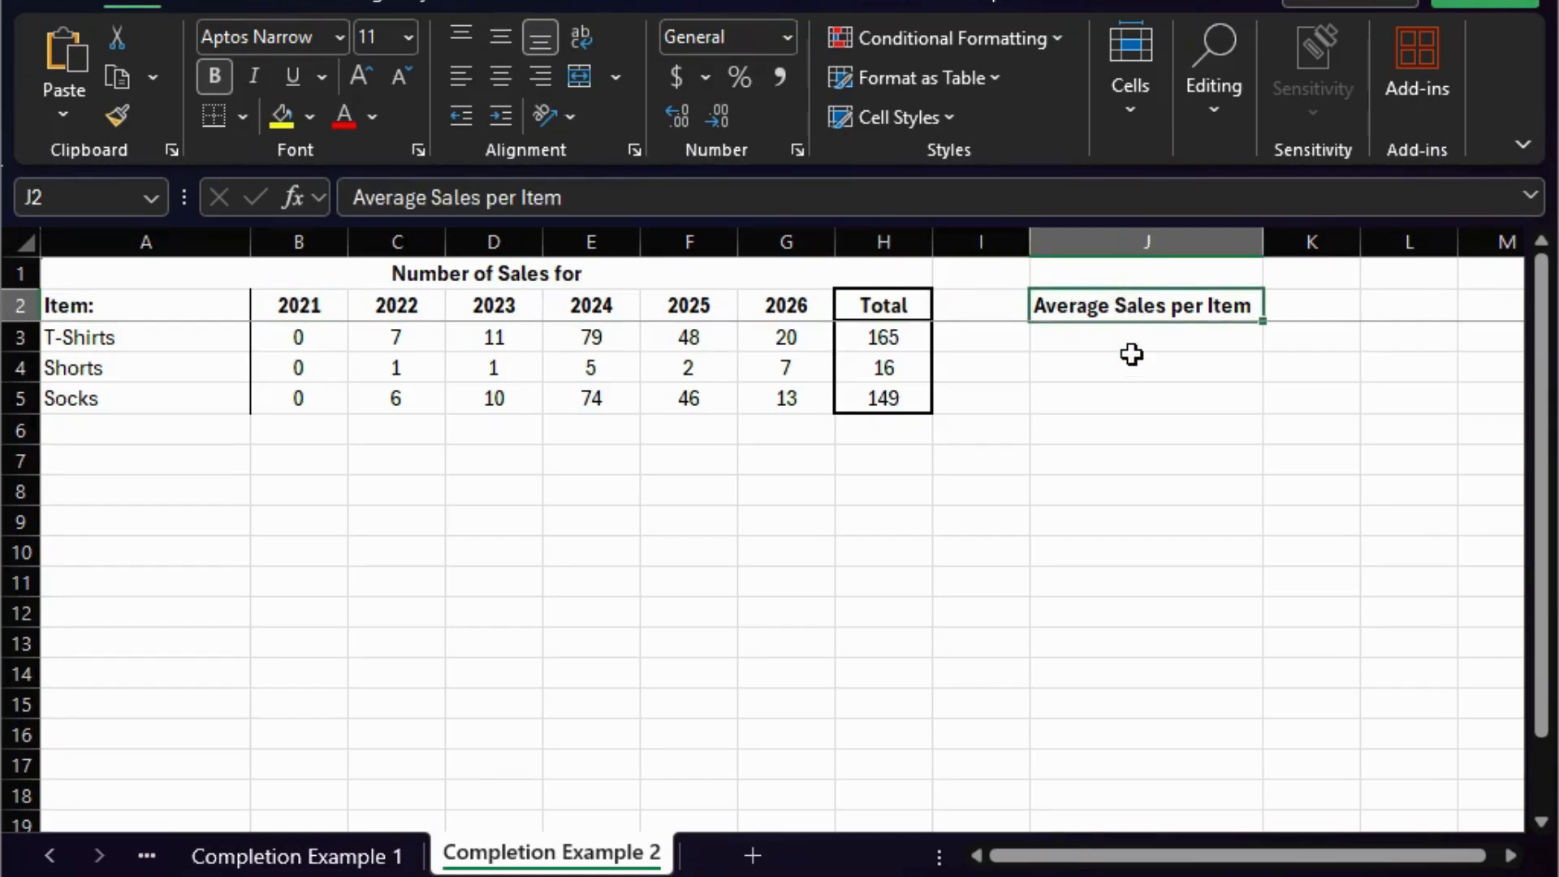
click(156, 328)
click(171, 371)
click(173, 402)
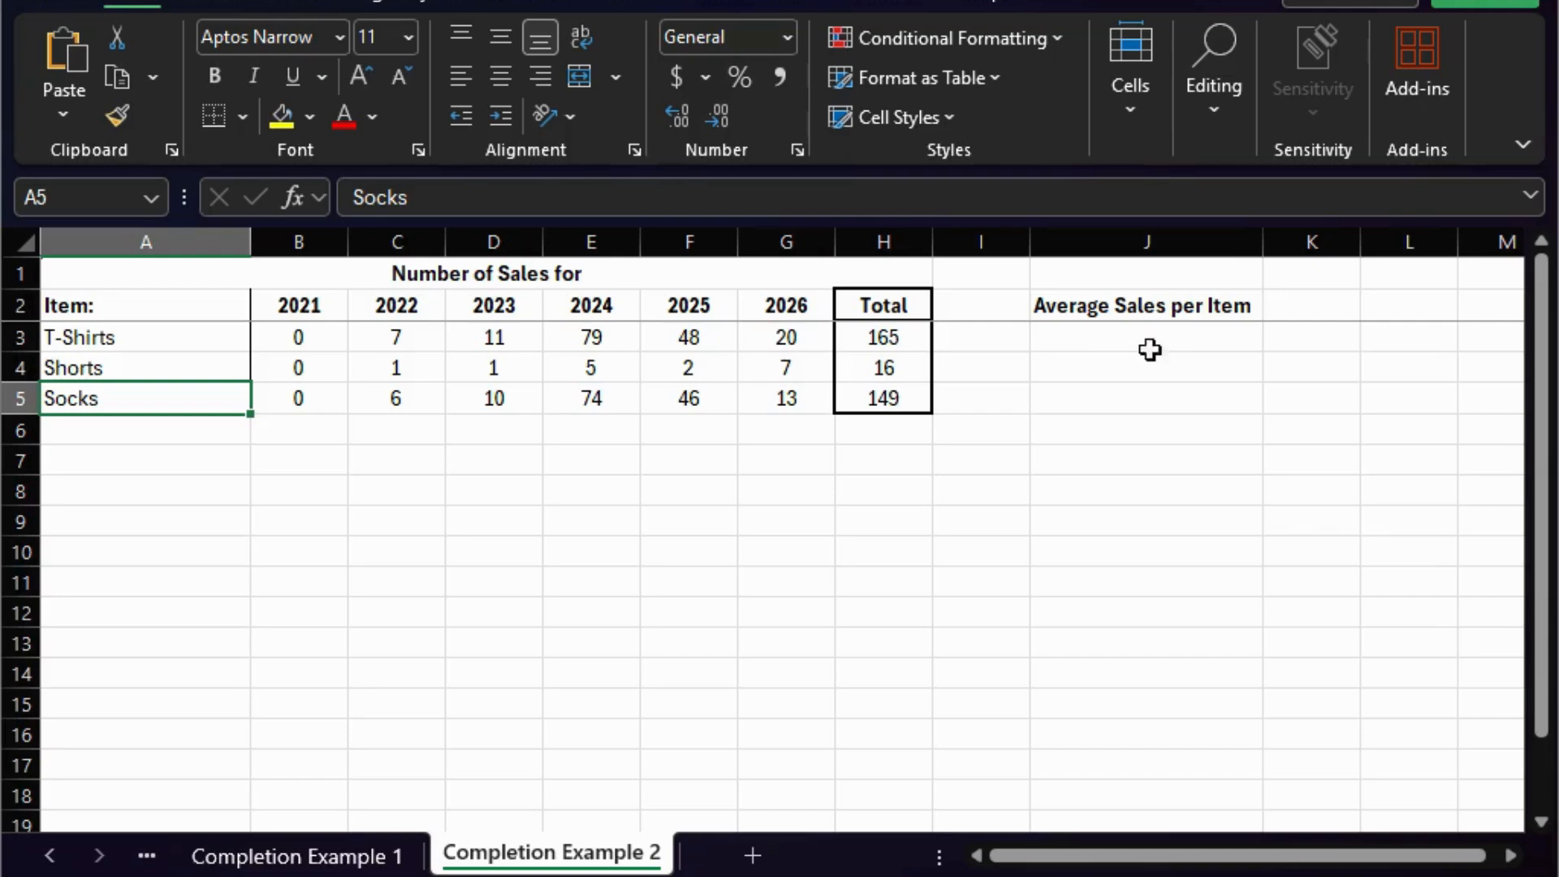
- Calculate the T-Shirts average sales in cell J3 with the formula =AVERAGE(B3:G3) and select the result
click(1214, 335)
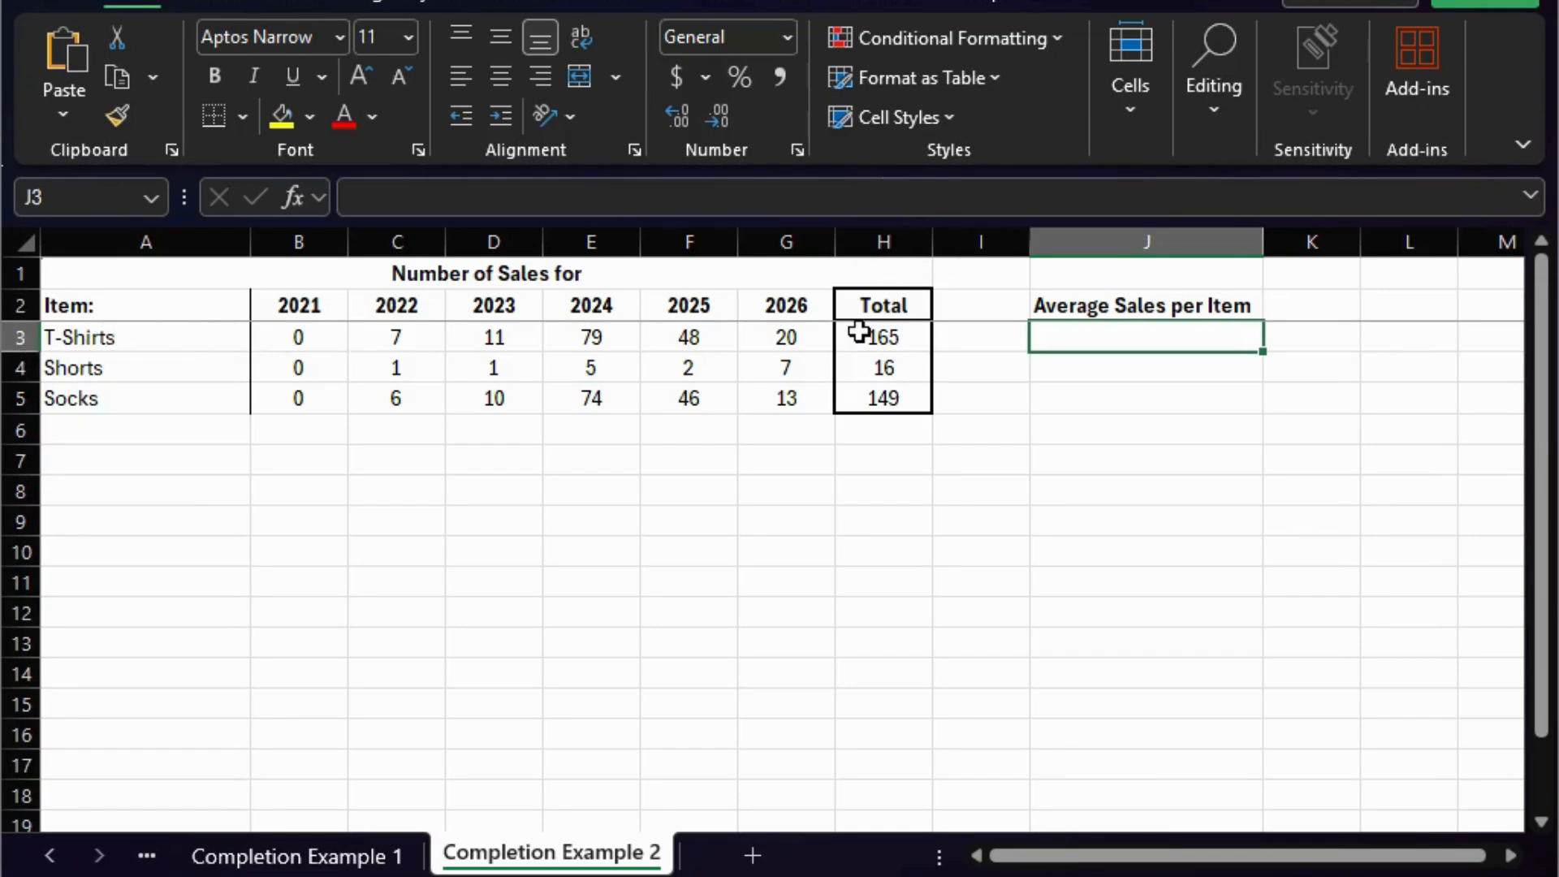
click(1008, 203)
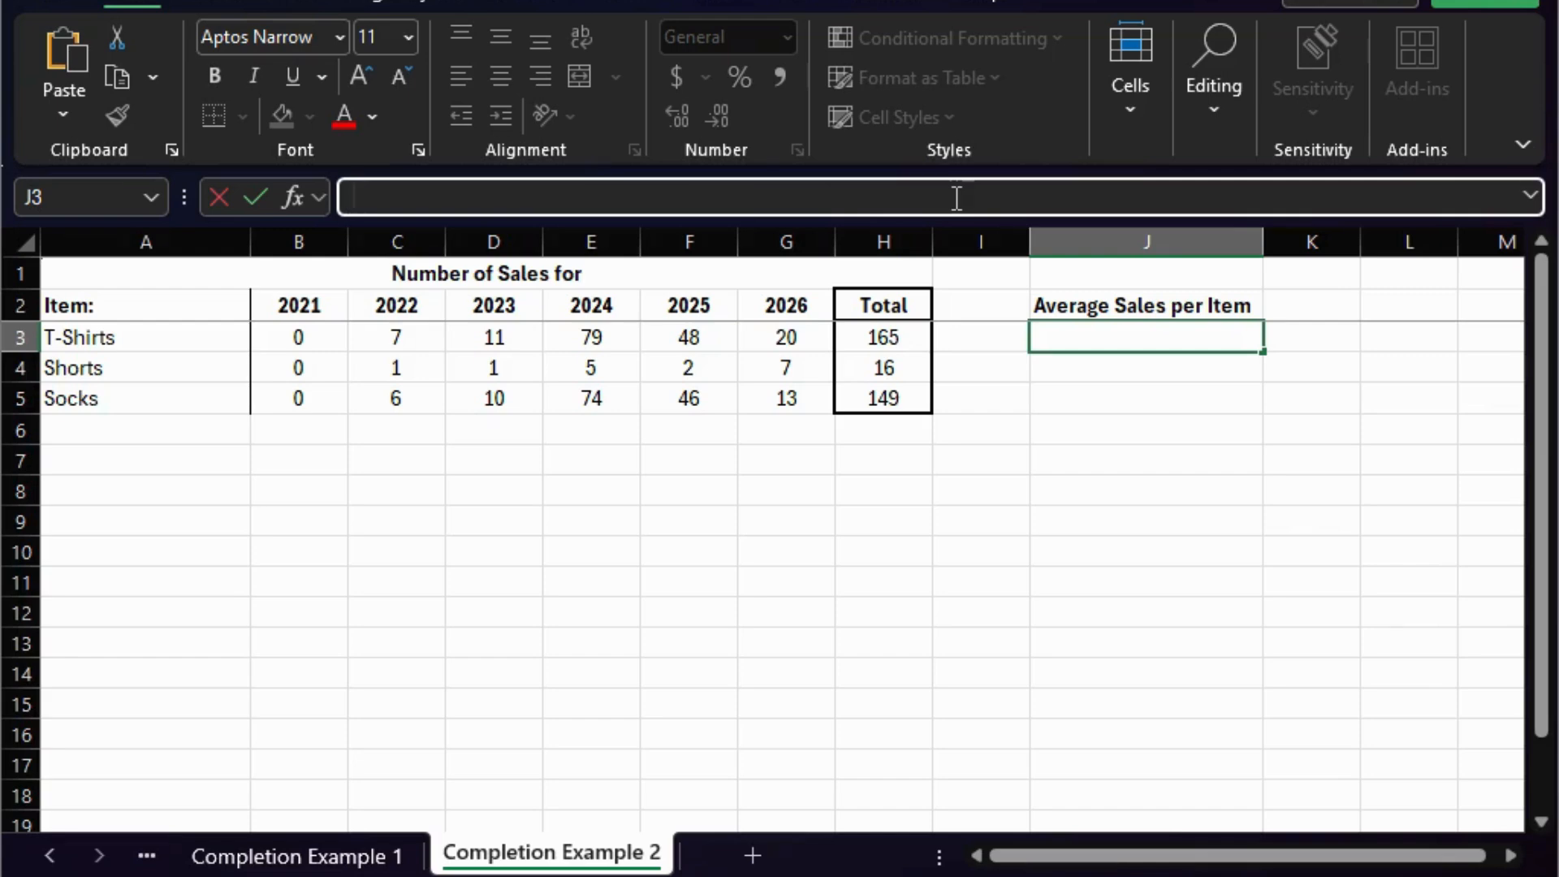
text(=AVERAGE)
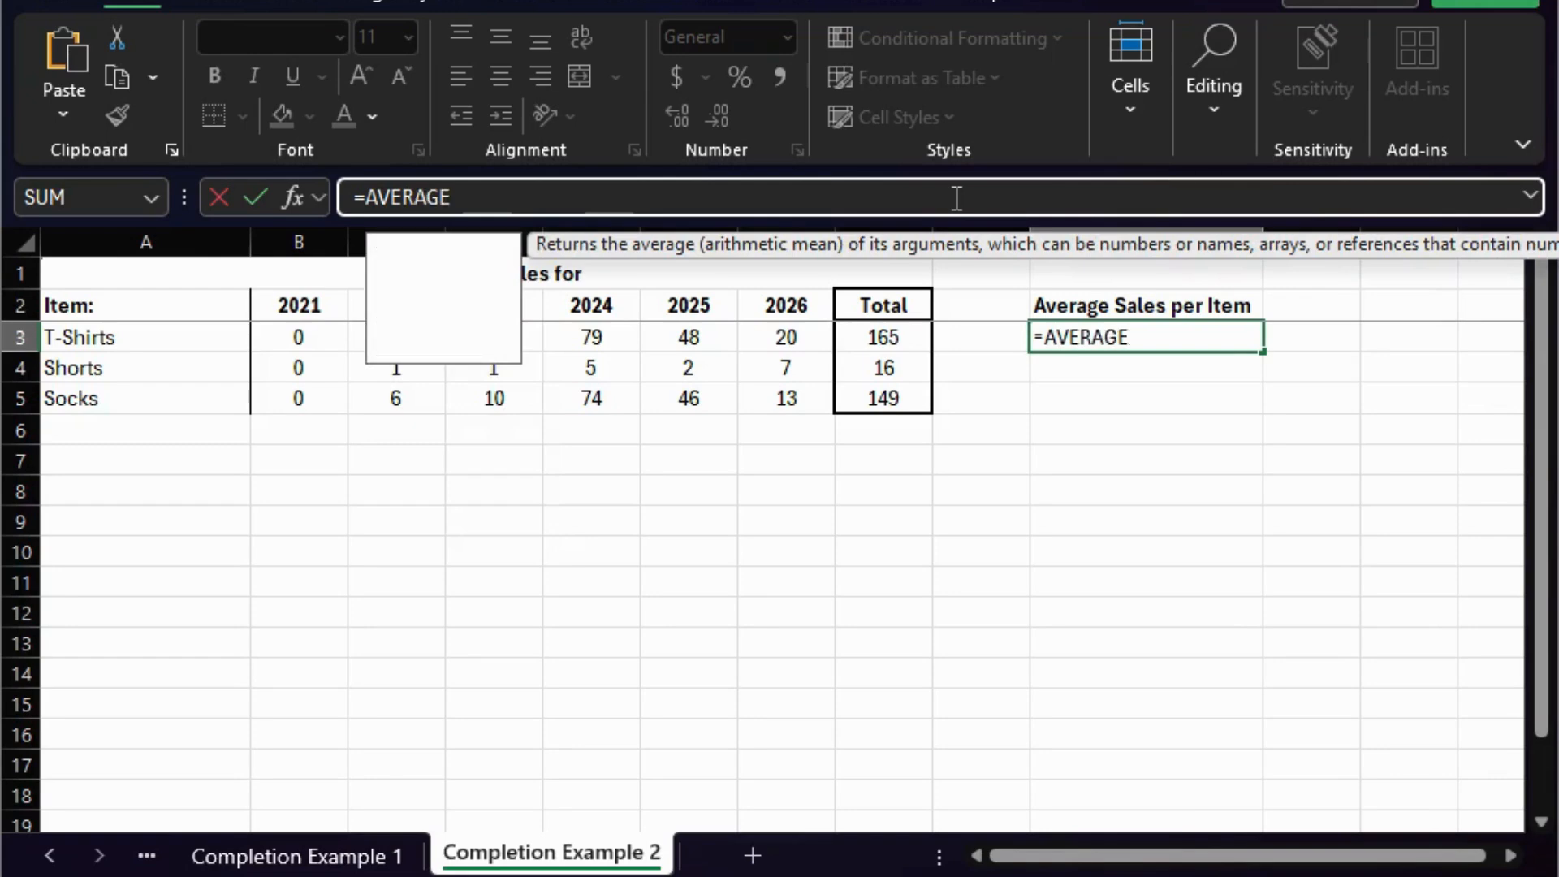
text(()
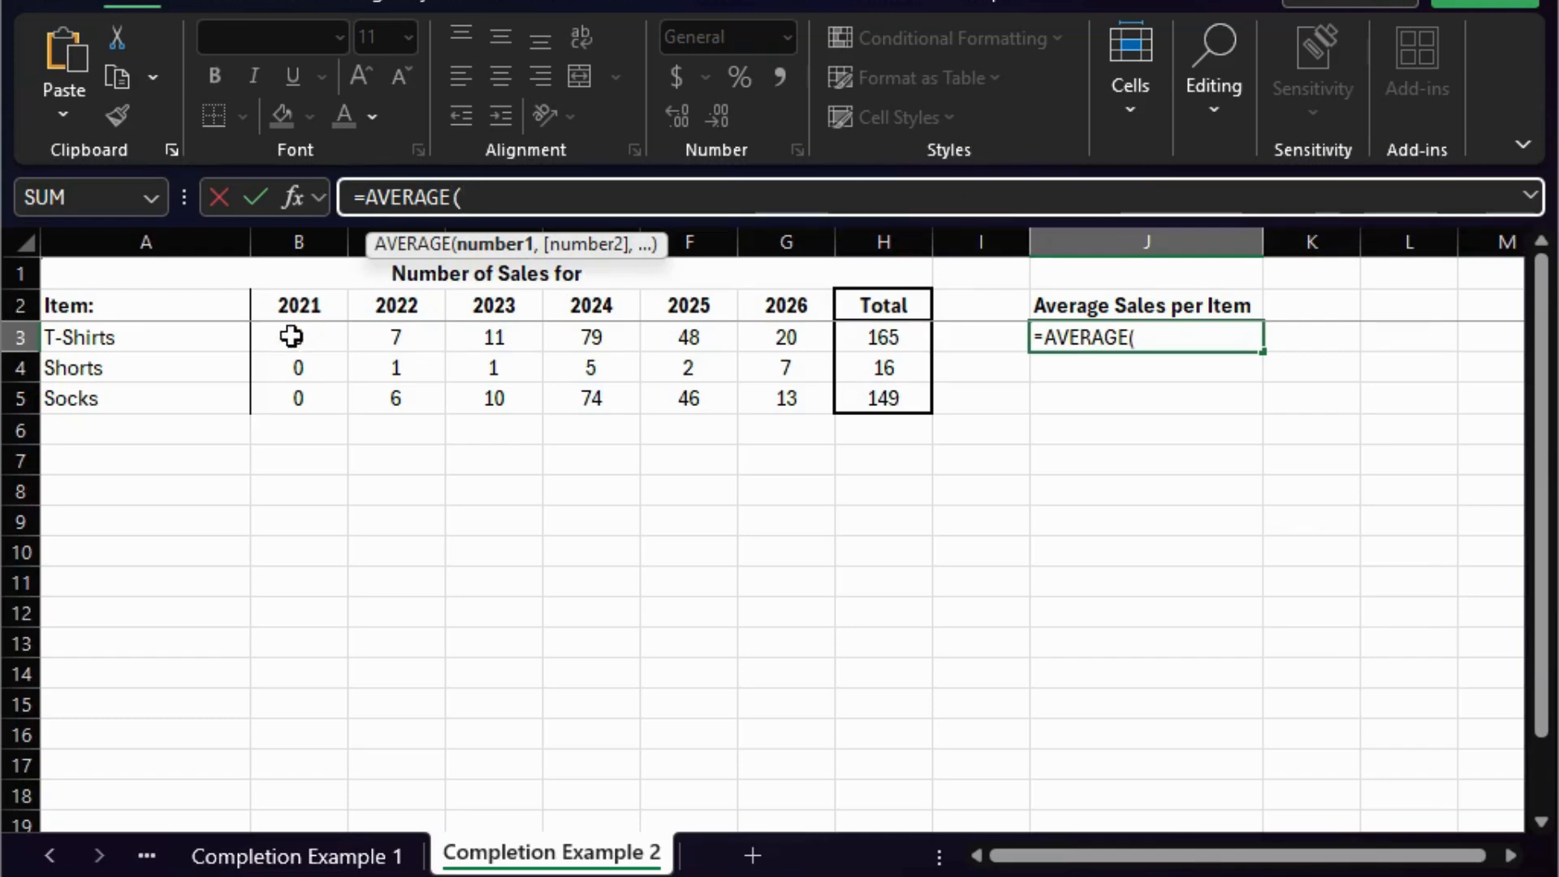
drag(291, 336, 796, 336)
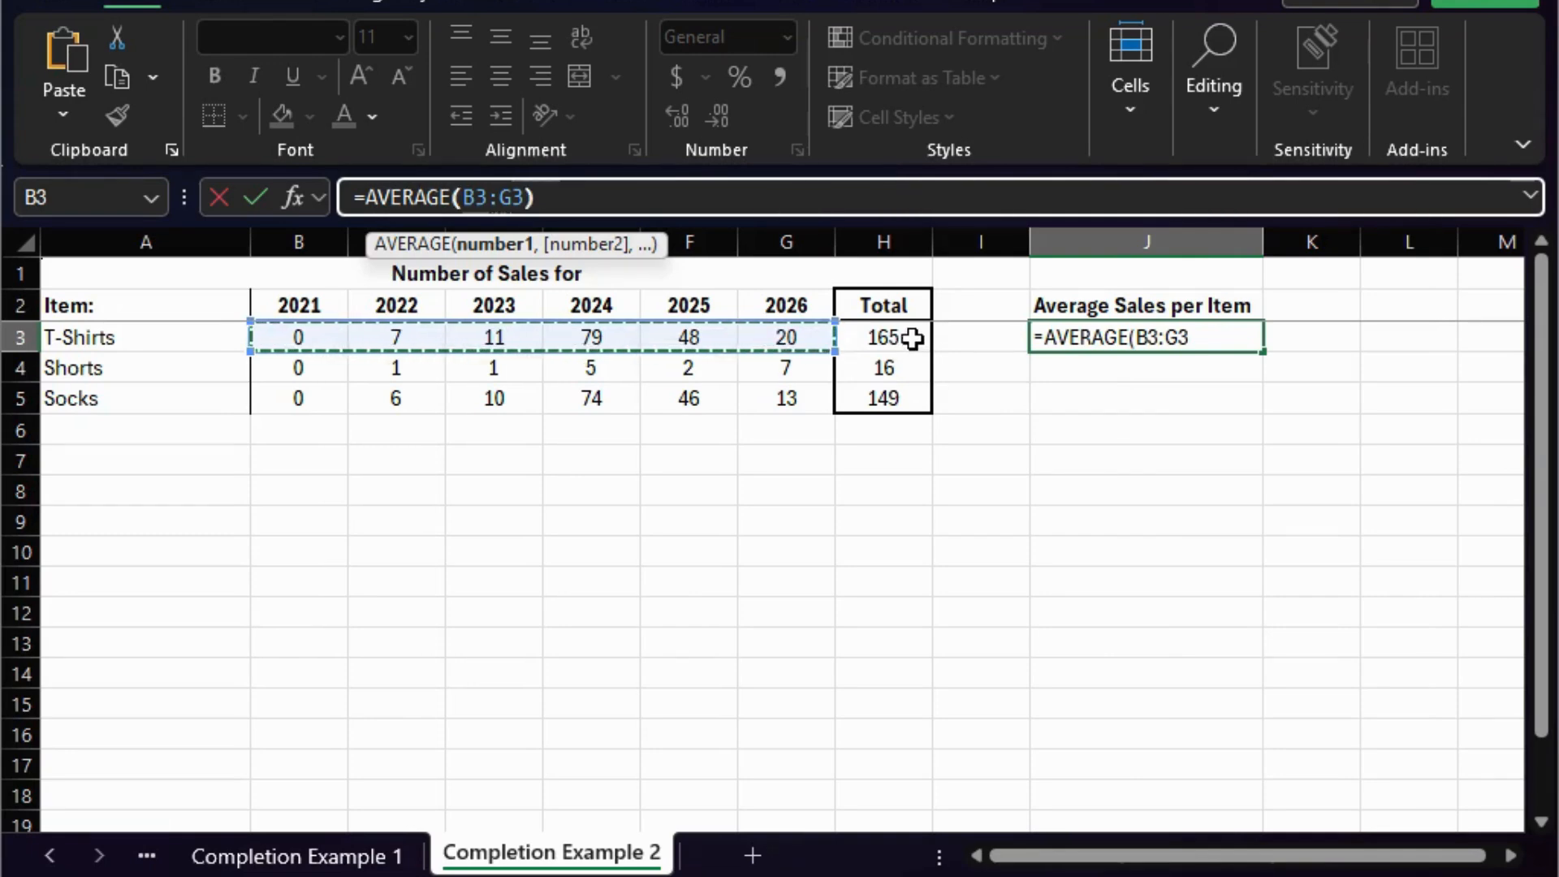
text())
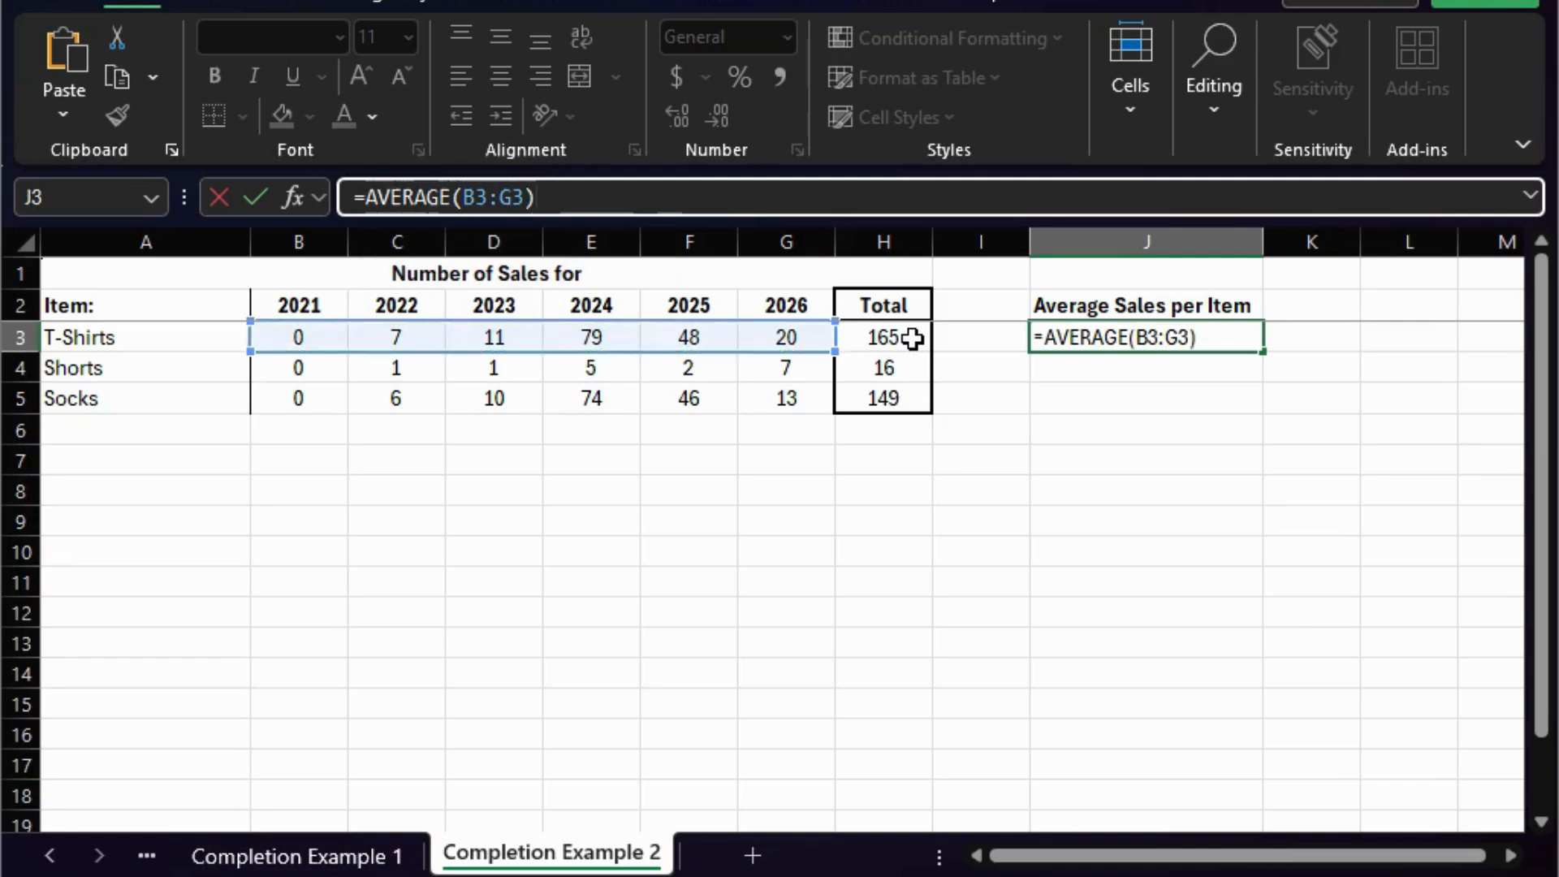
key(Return)
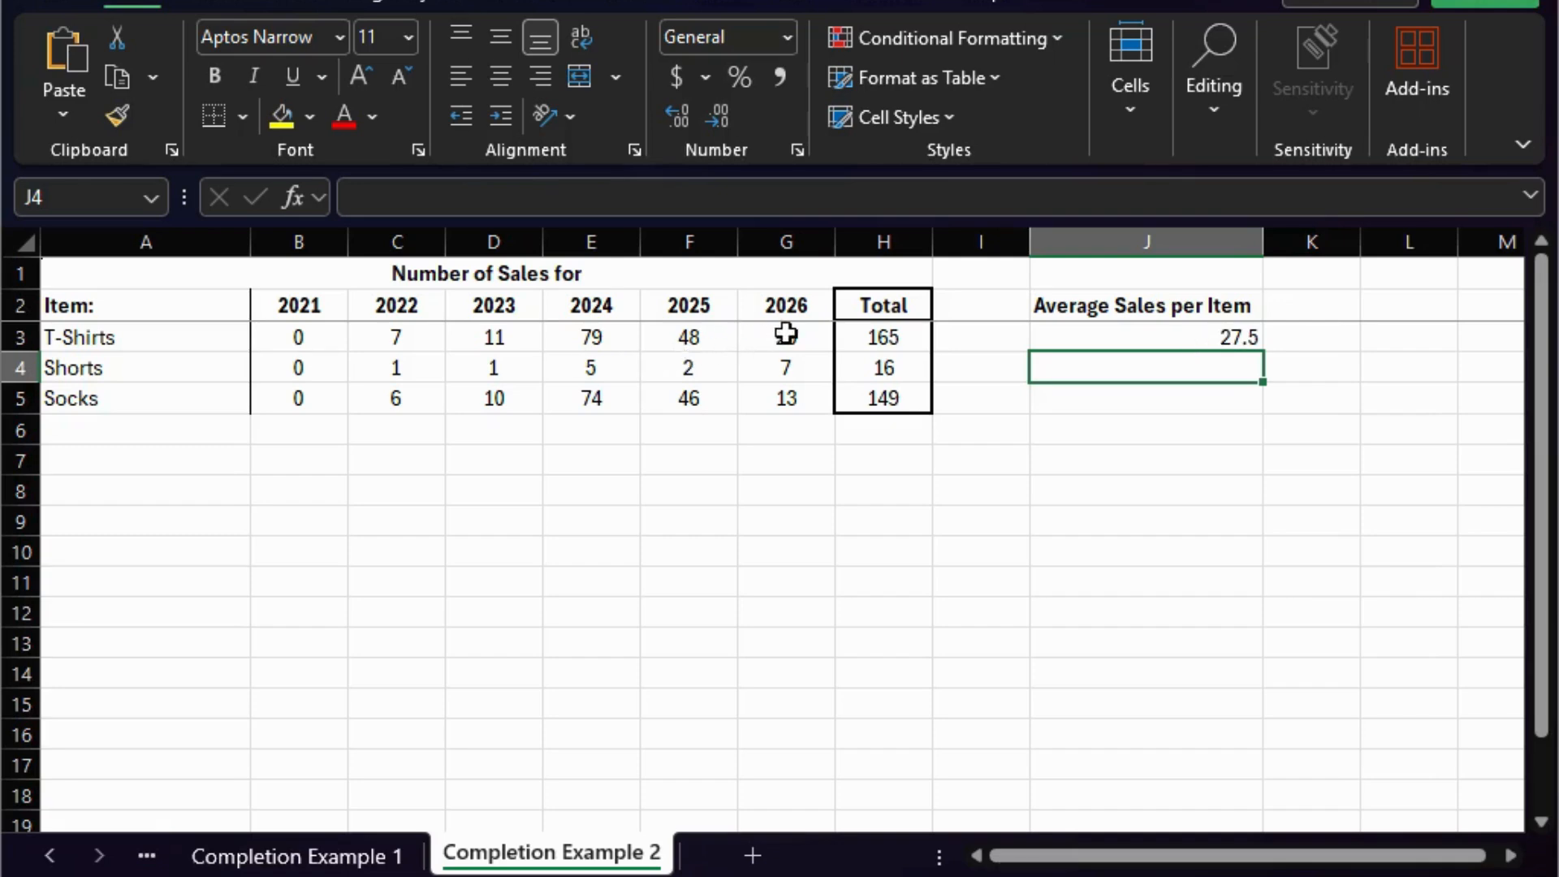
click(1181, 336)
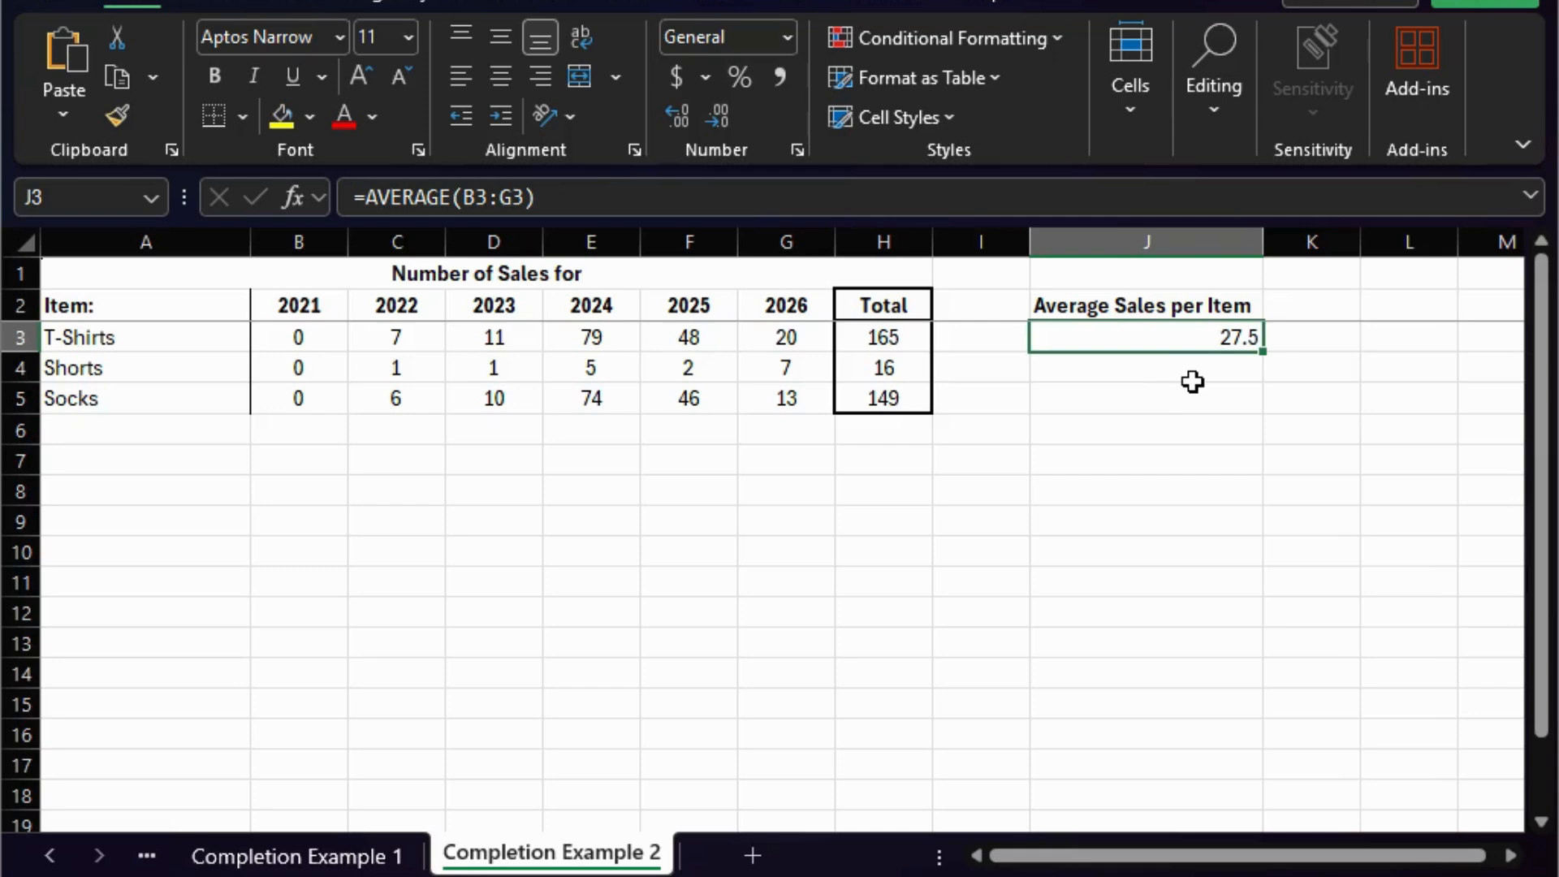
click(1147, 375)
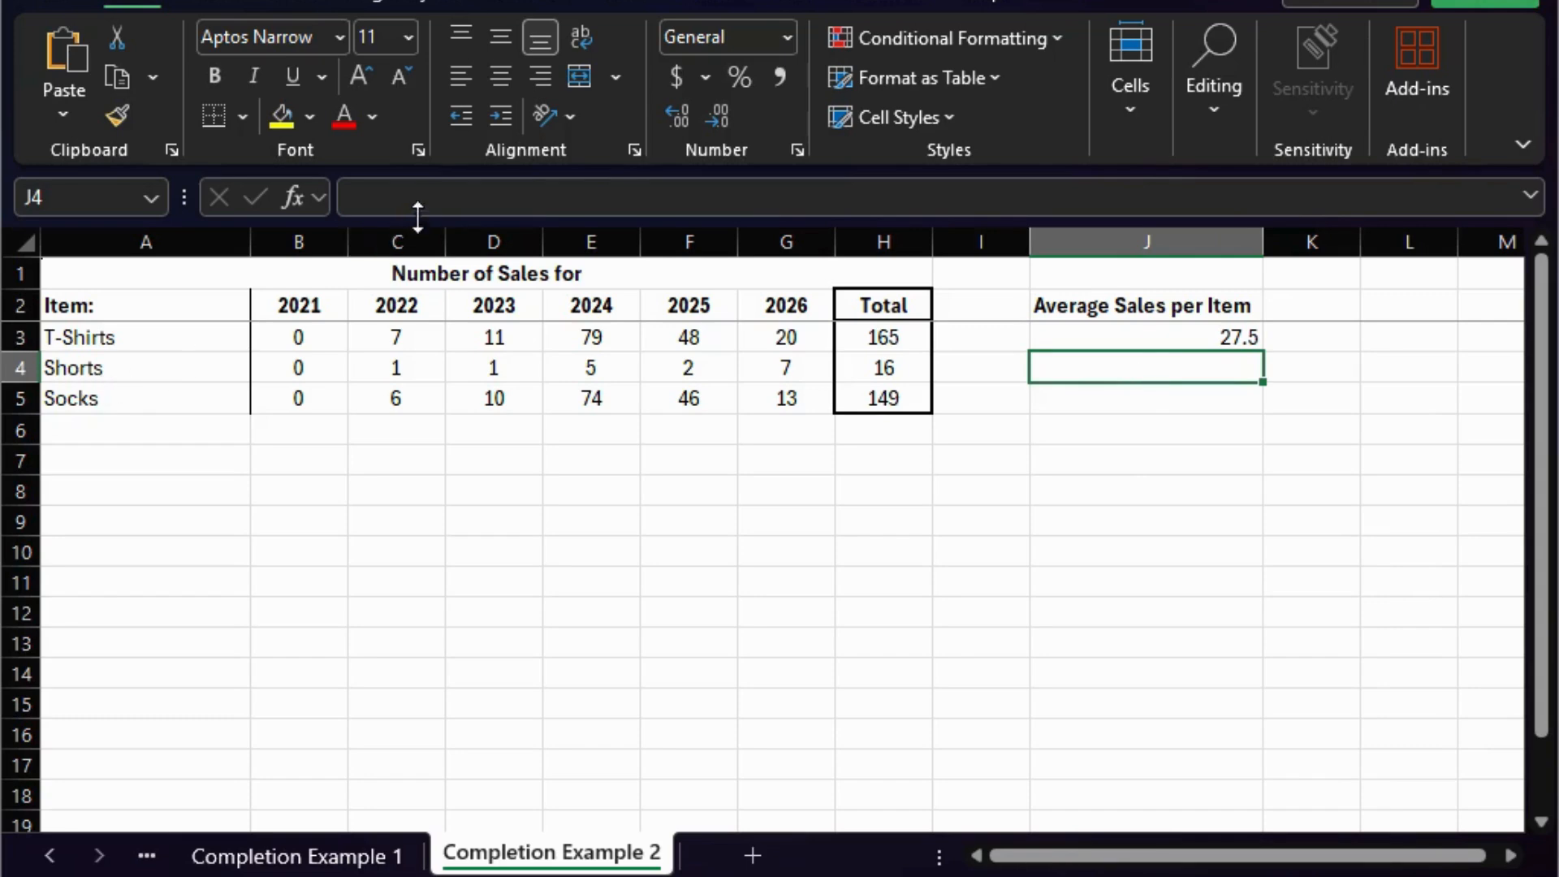
click(435, 199)
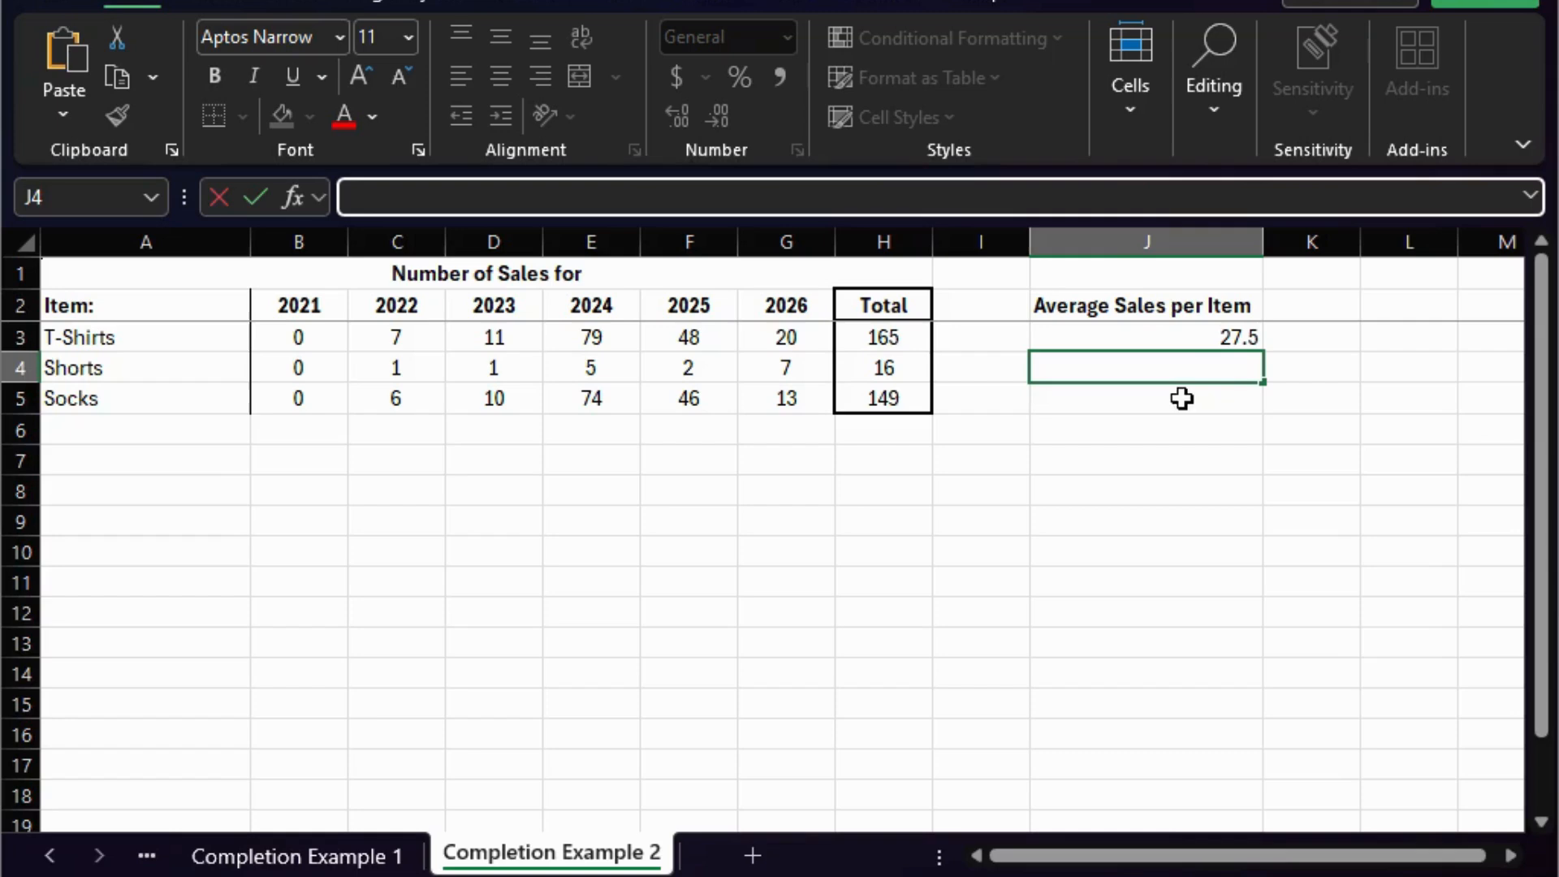
drag(115, 422, 120, 796)
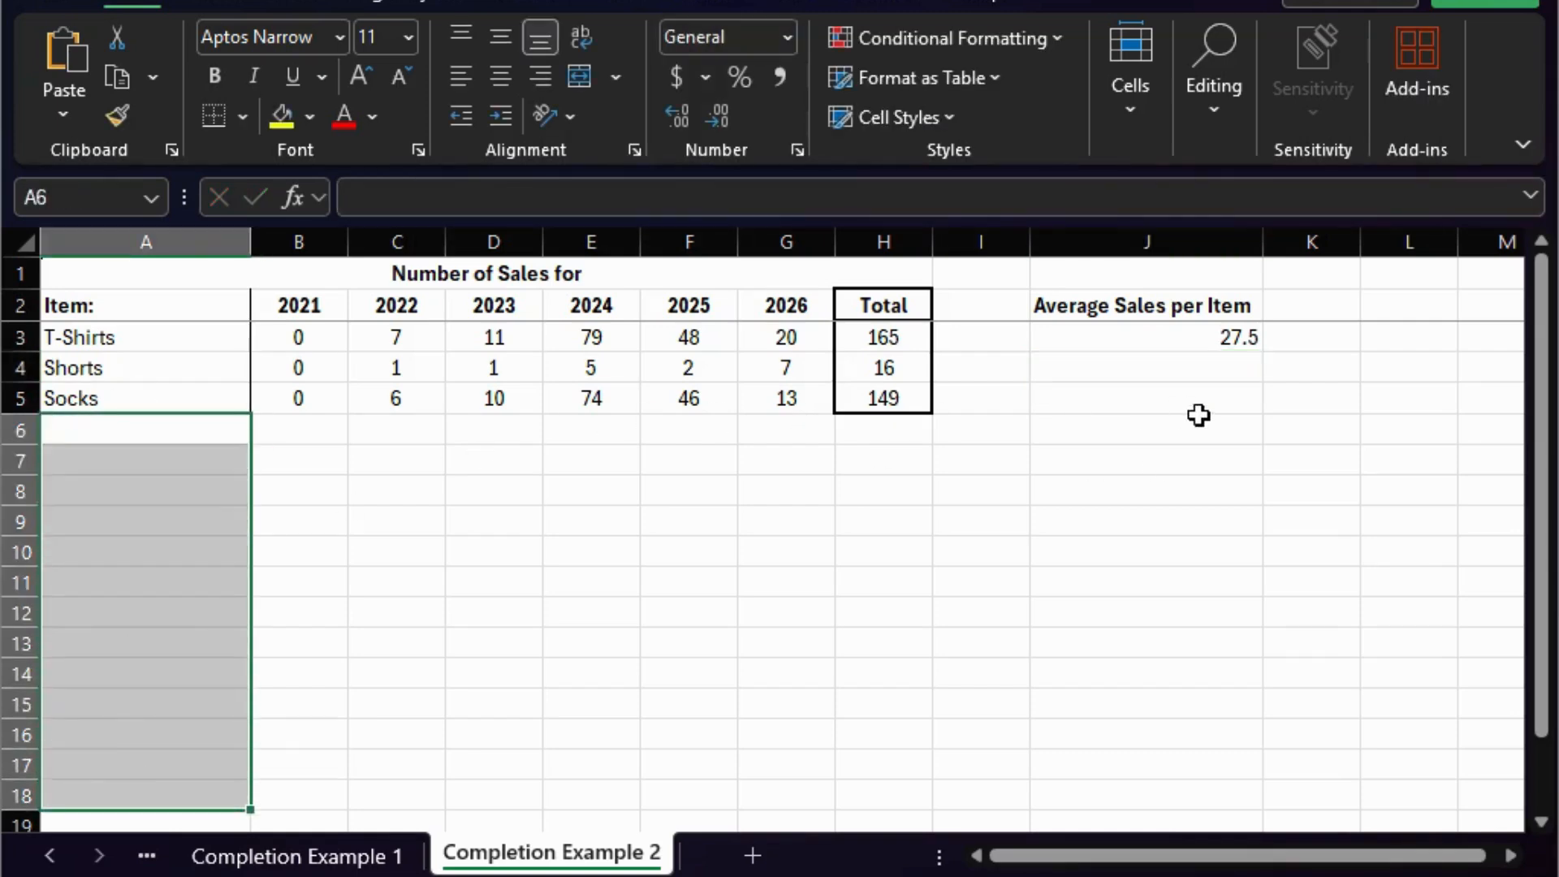
- Fill the average formula in J3 down to J5 for the Shorts and Socks rows
click(1209, 341)
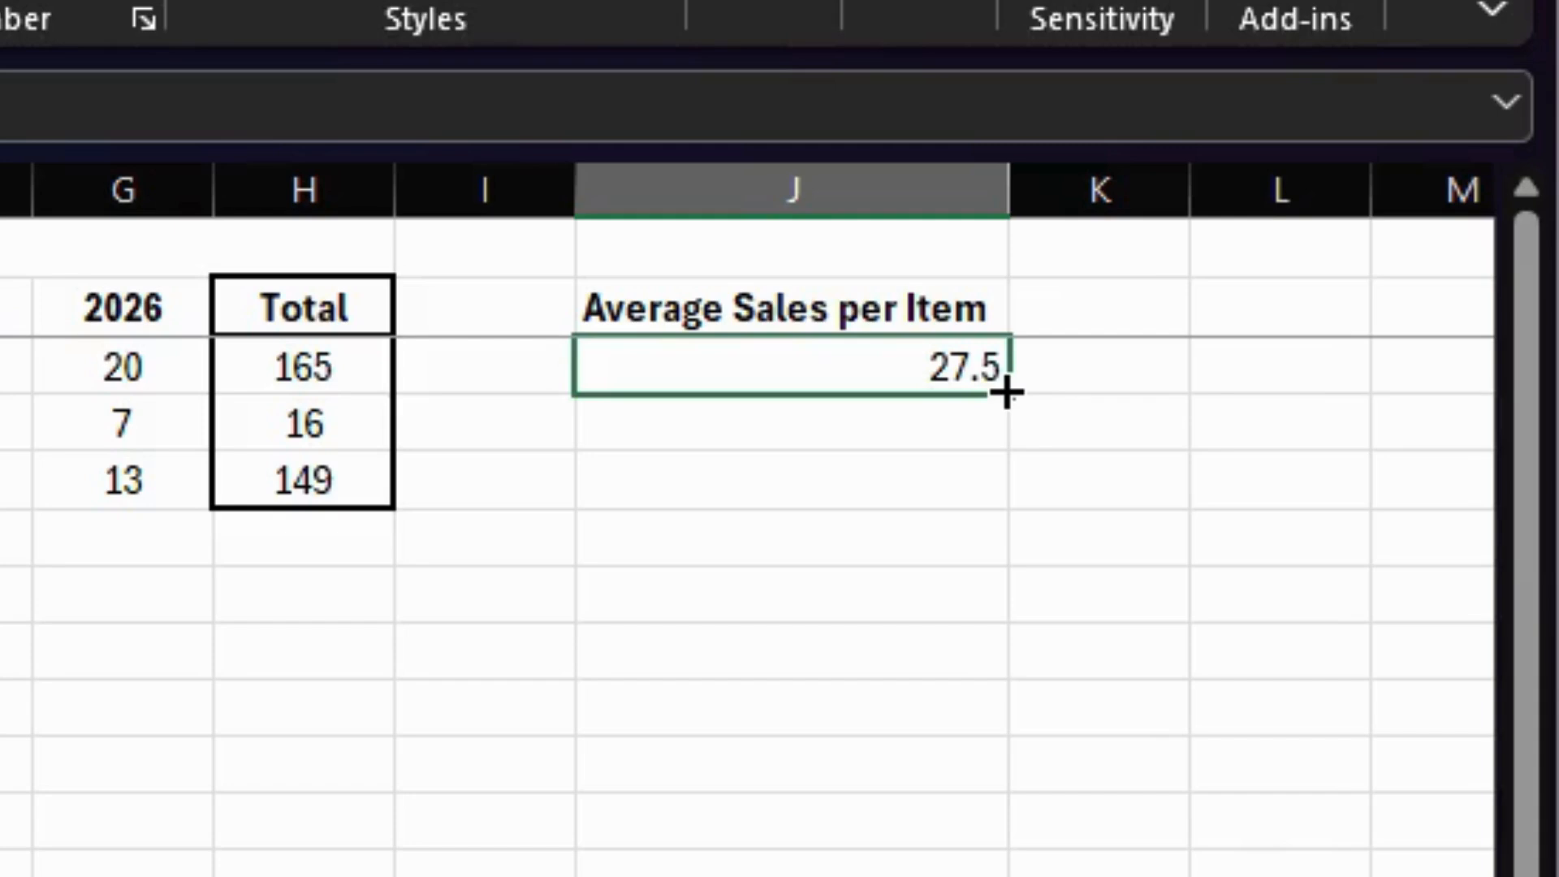
drag(1007, 393, 999, 496)
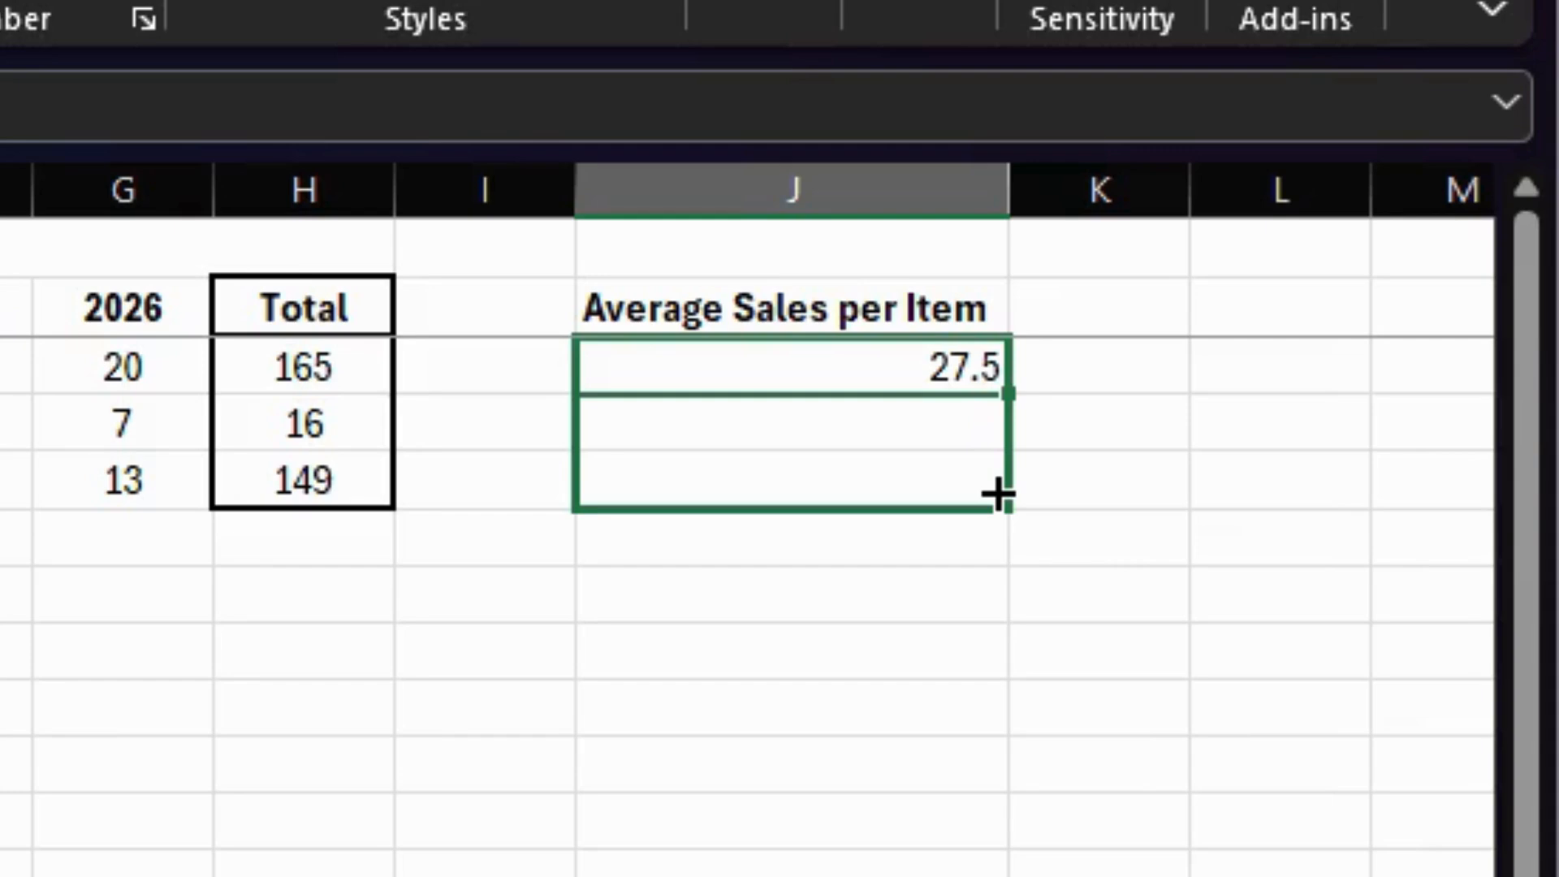
drag(998, 494, 996, 491)
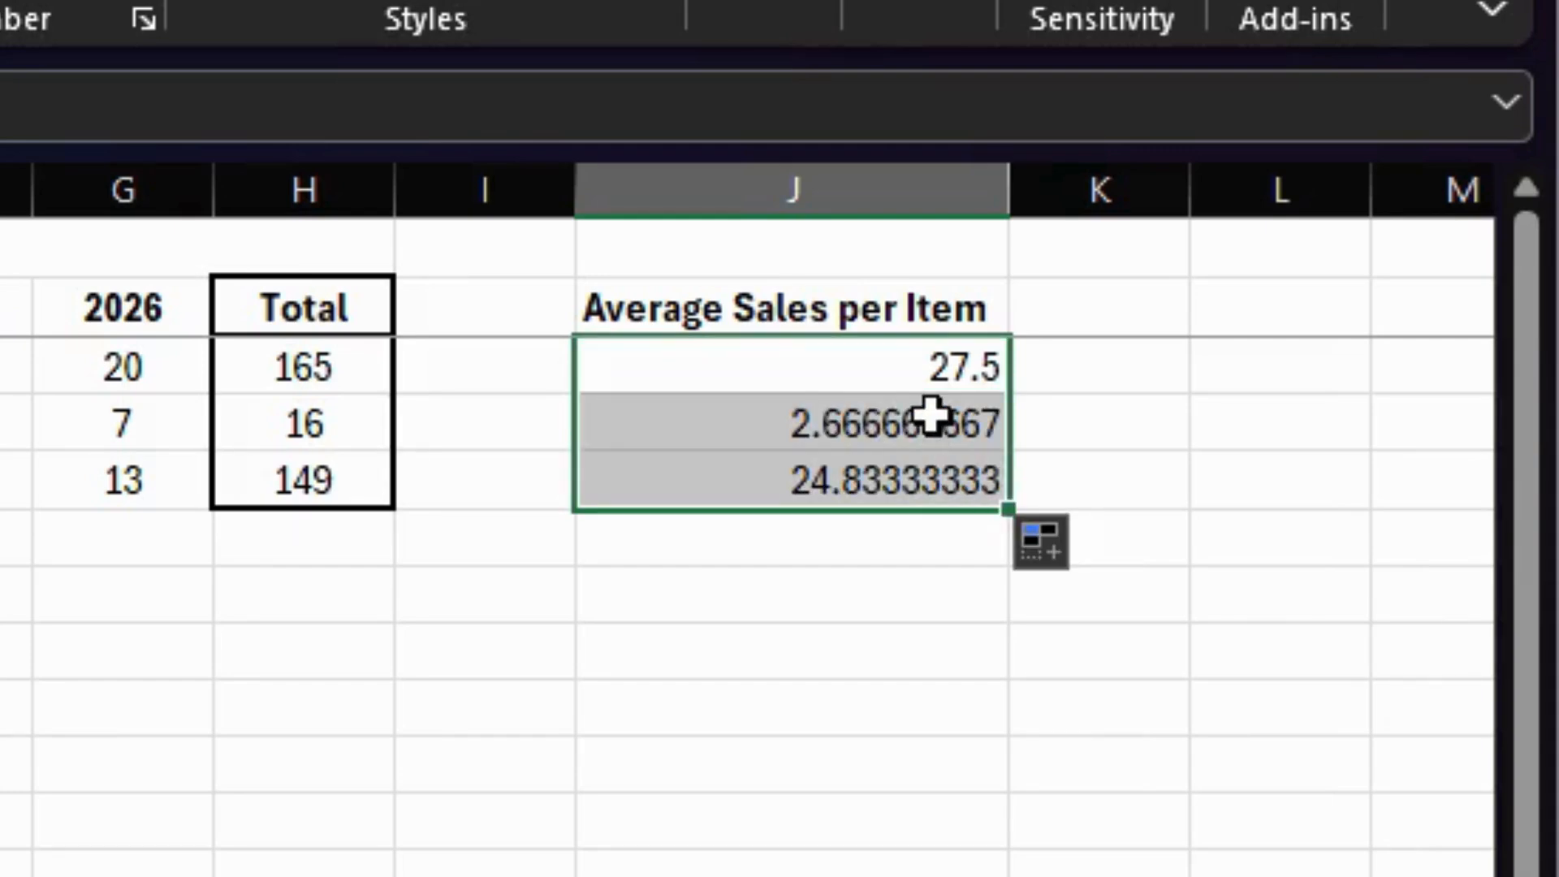
- Review the AVERAGE formulas in J3, J4 and J5 and the row ranges they reference
click(912, 362)
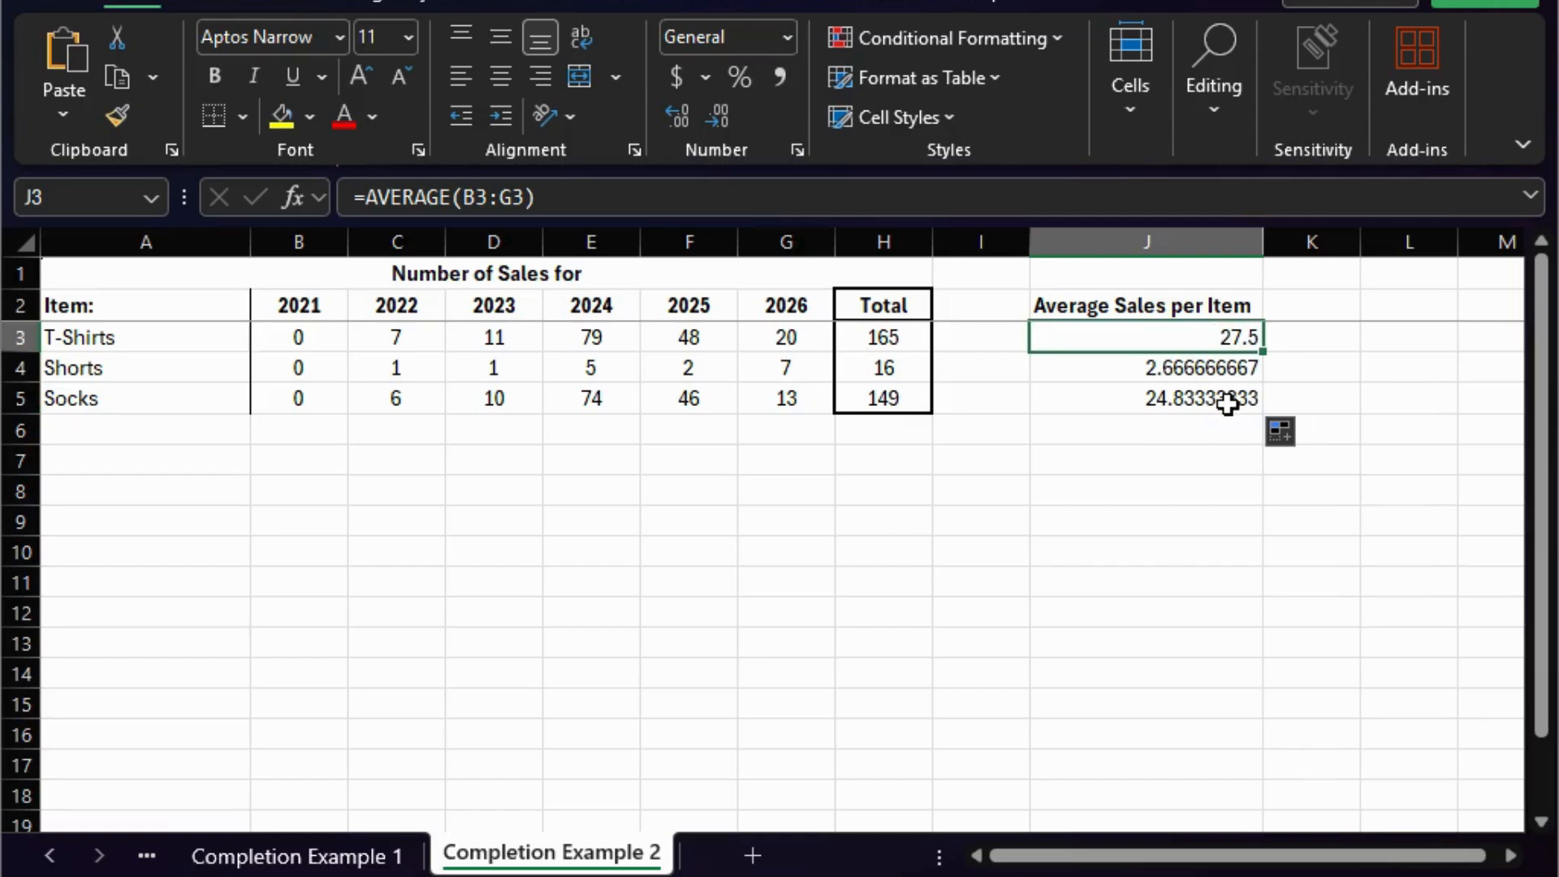
click(889, 205)
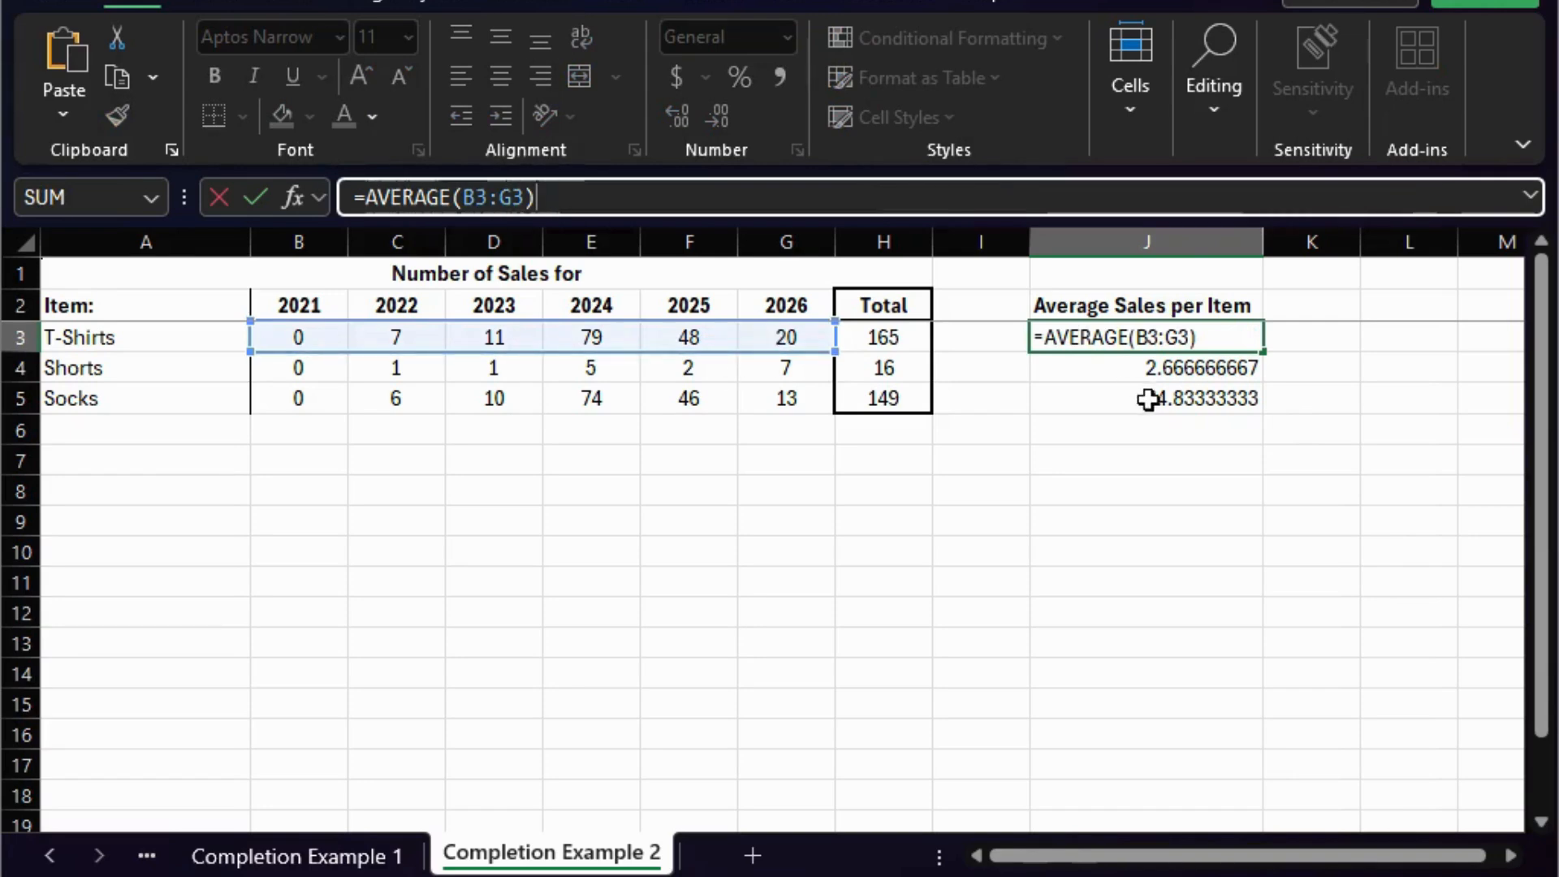
click(1151, 373)
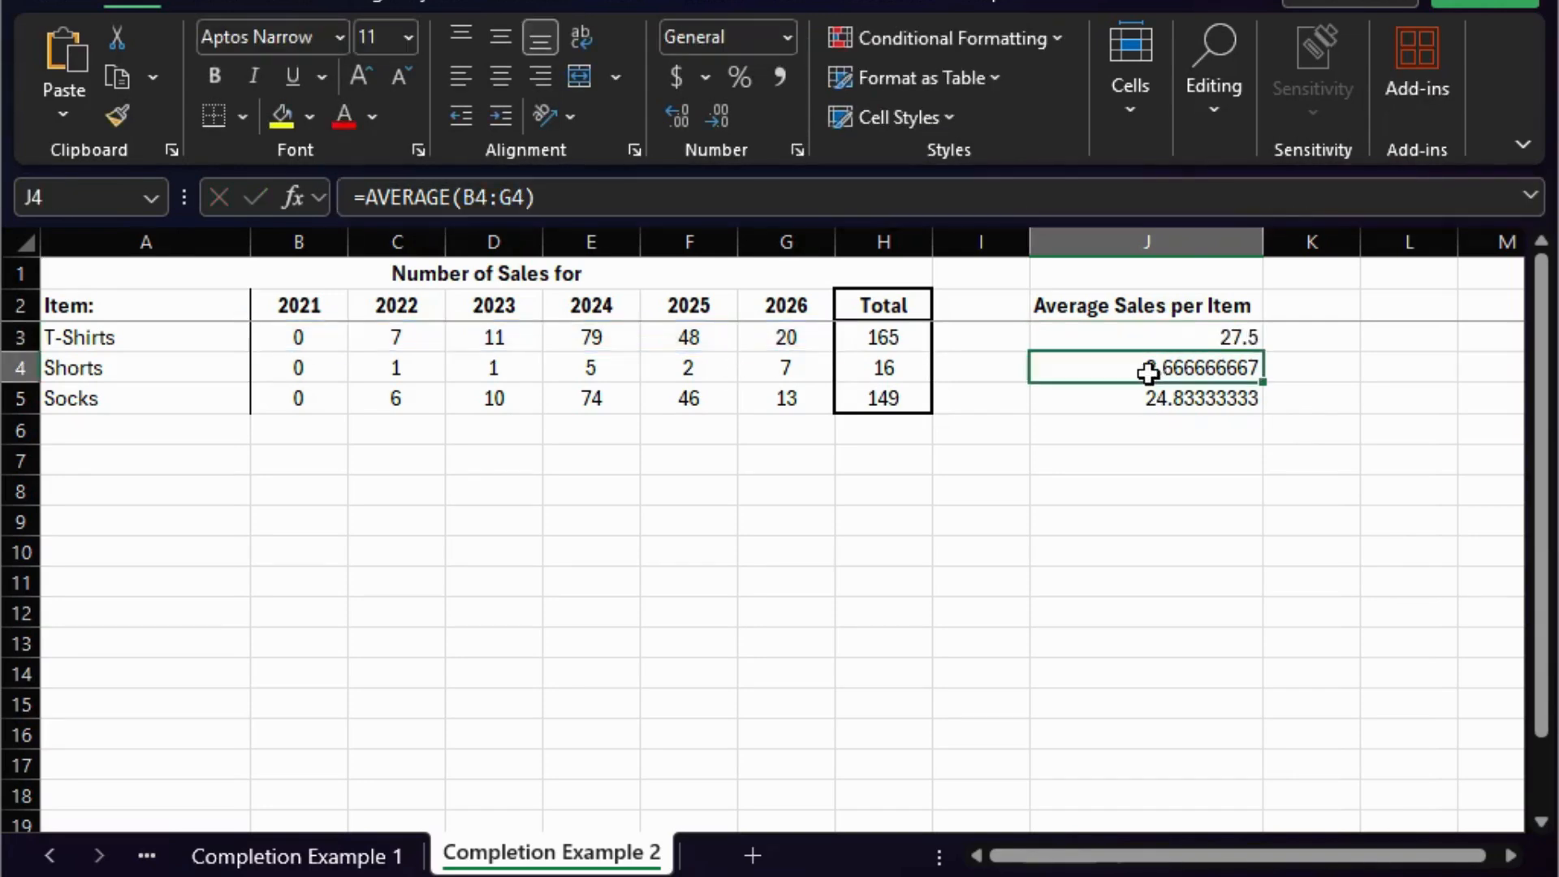
click(907, 196)
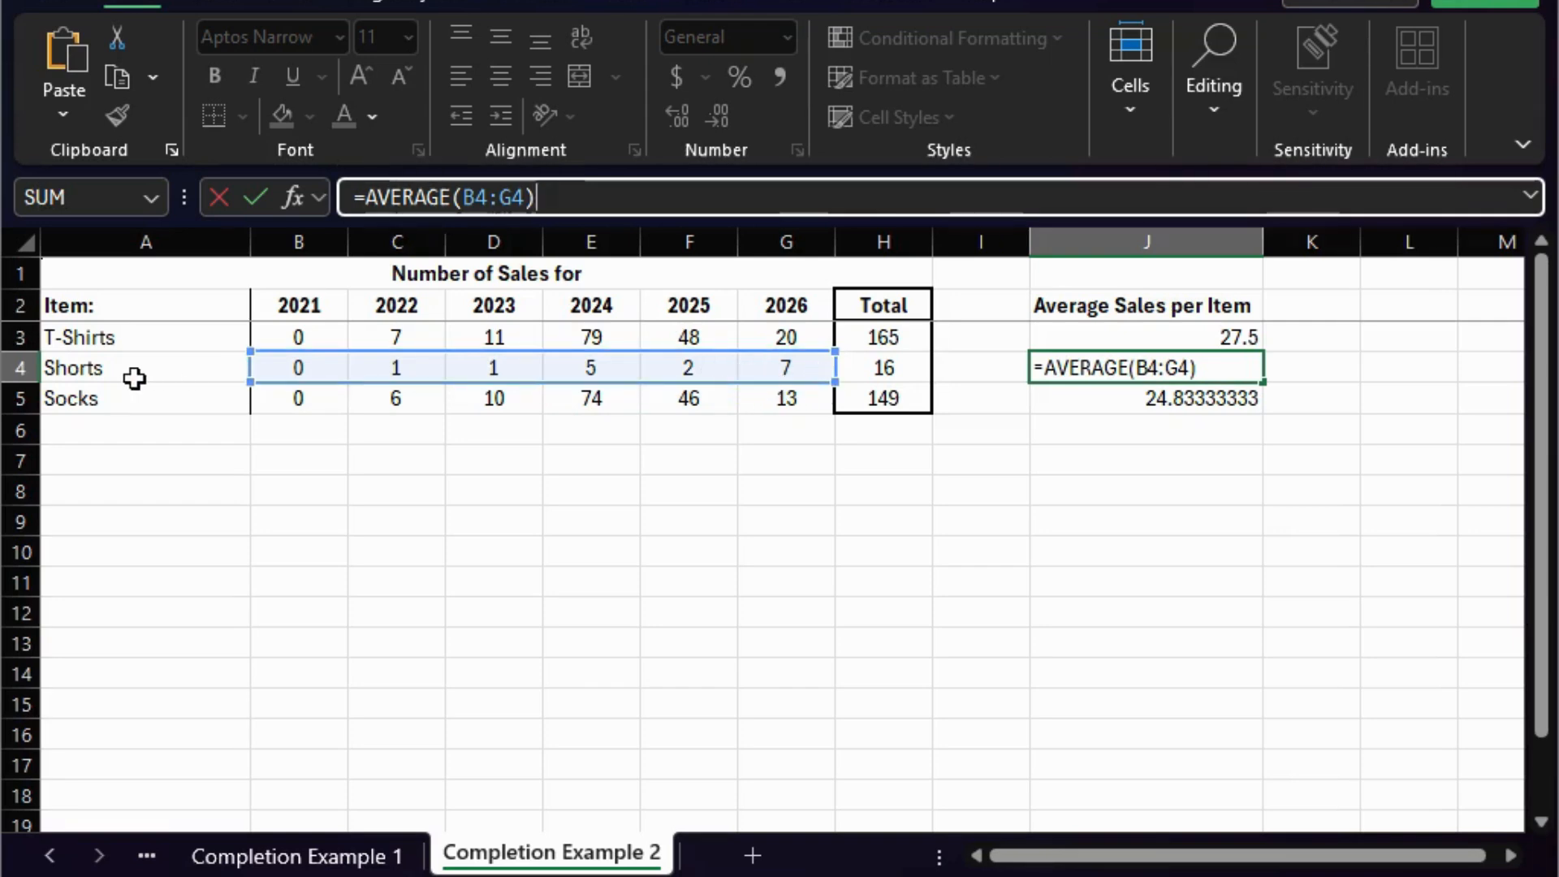
click(1180, 401)
click(698, 197)
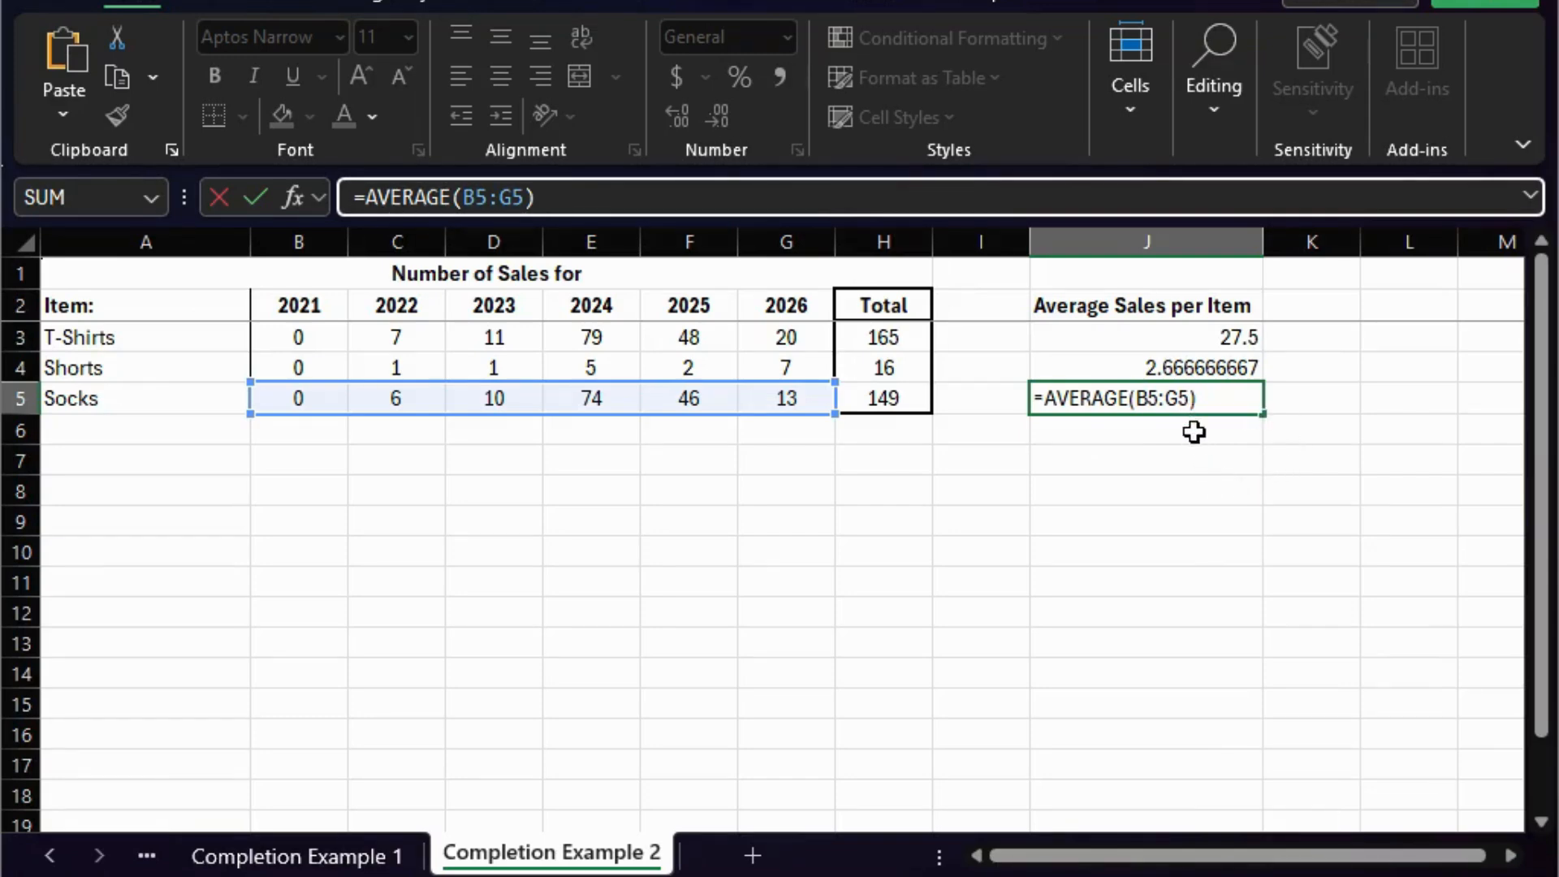
key(Return)
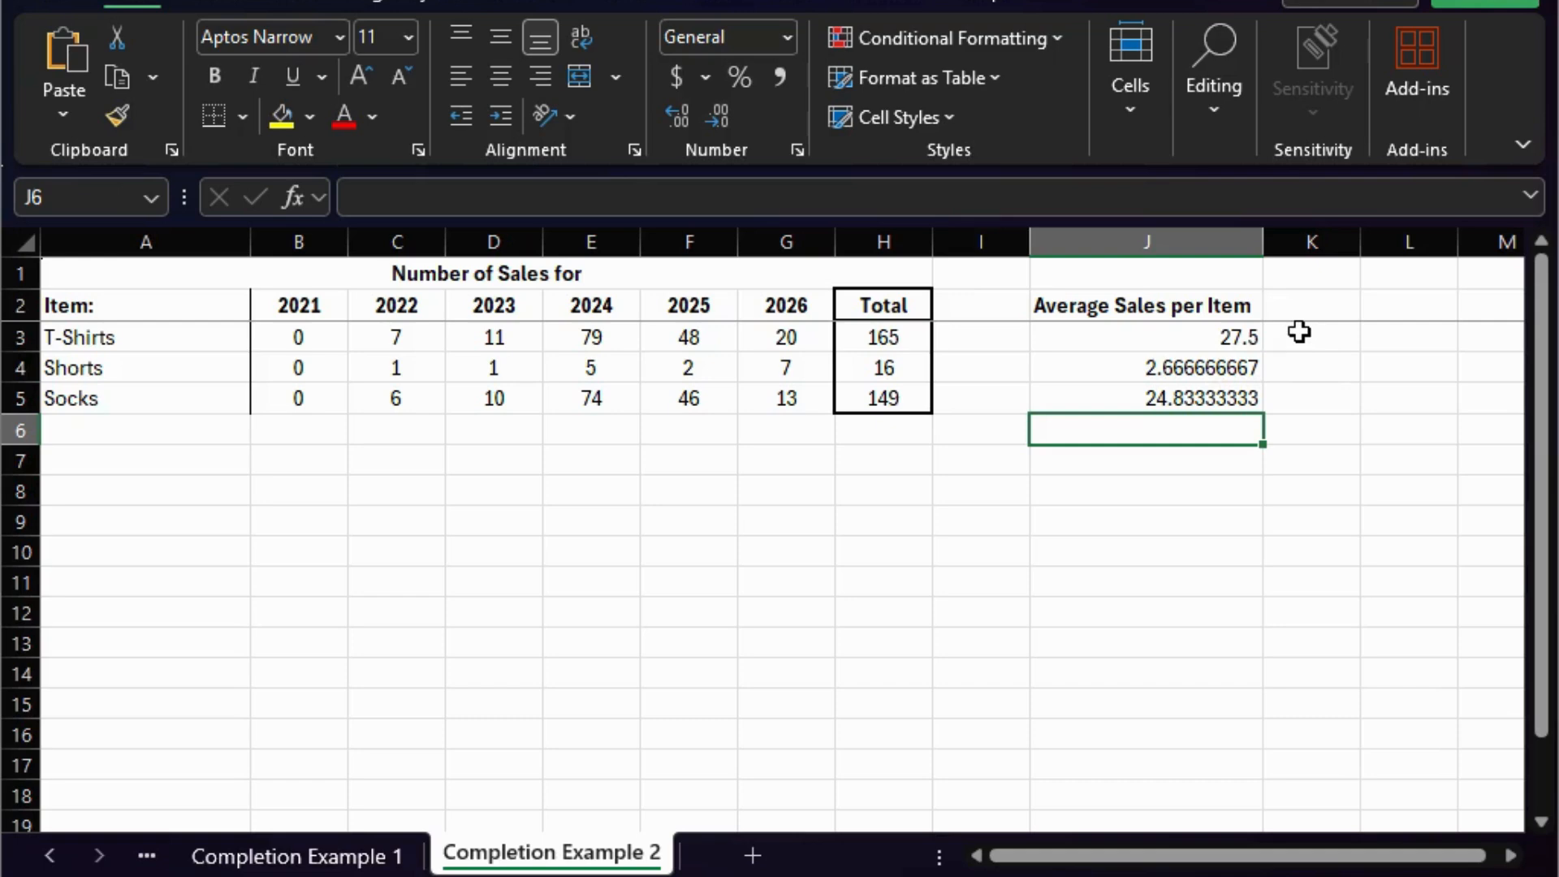
- Examine the average sales results for the three items in J3 to J5
click(1098, 344)
drag(1094, 382, 1099, 394)
click(1123, 460)
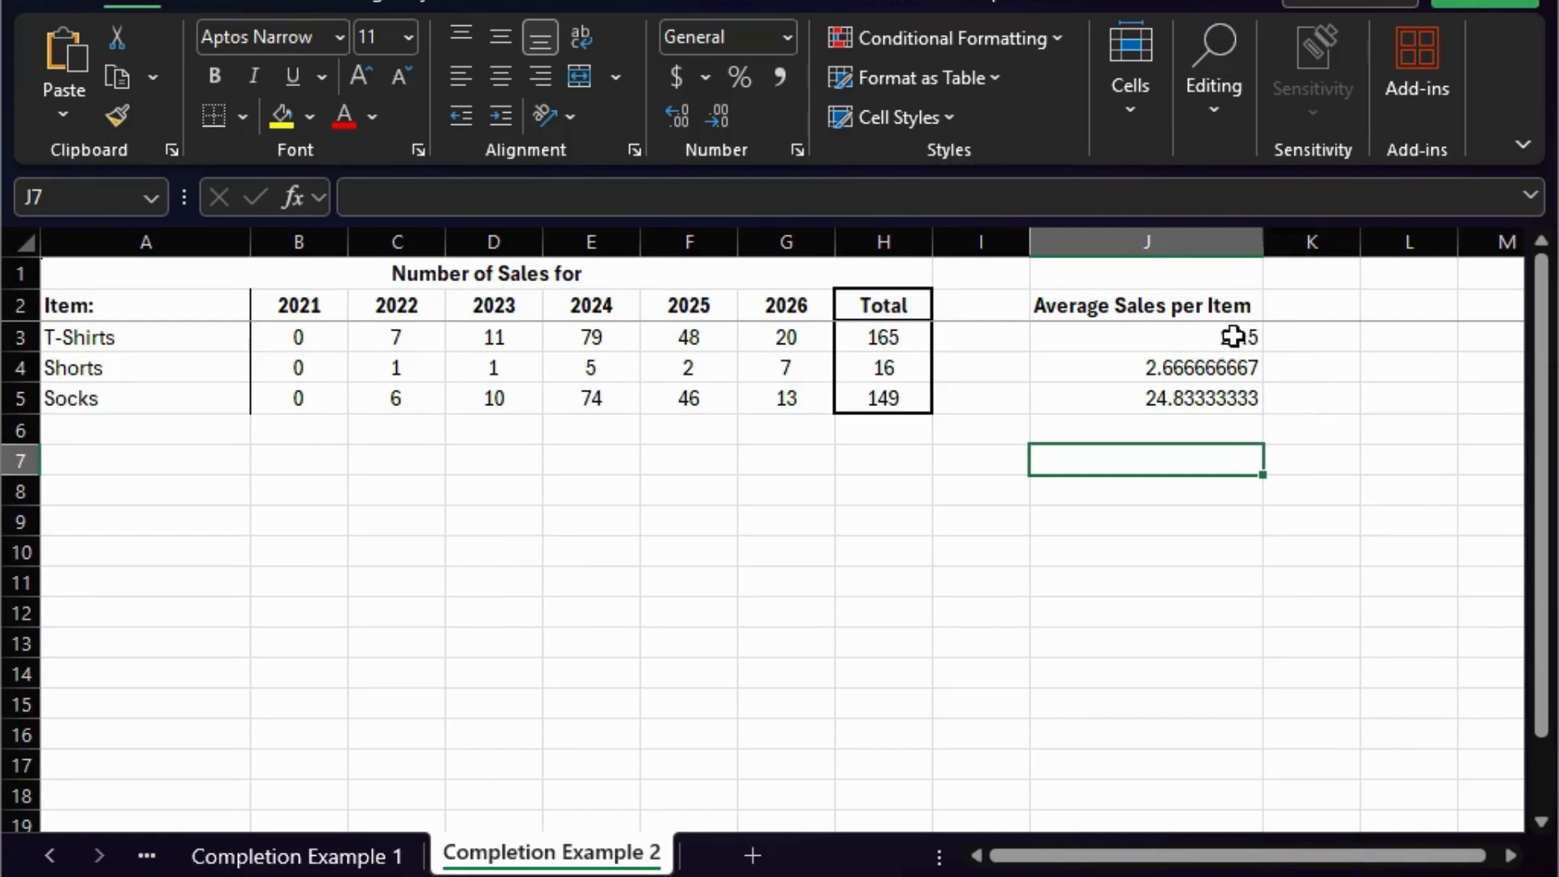
click(1186, 375)
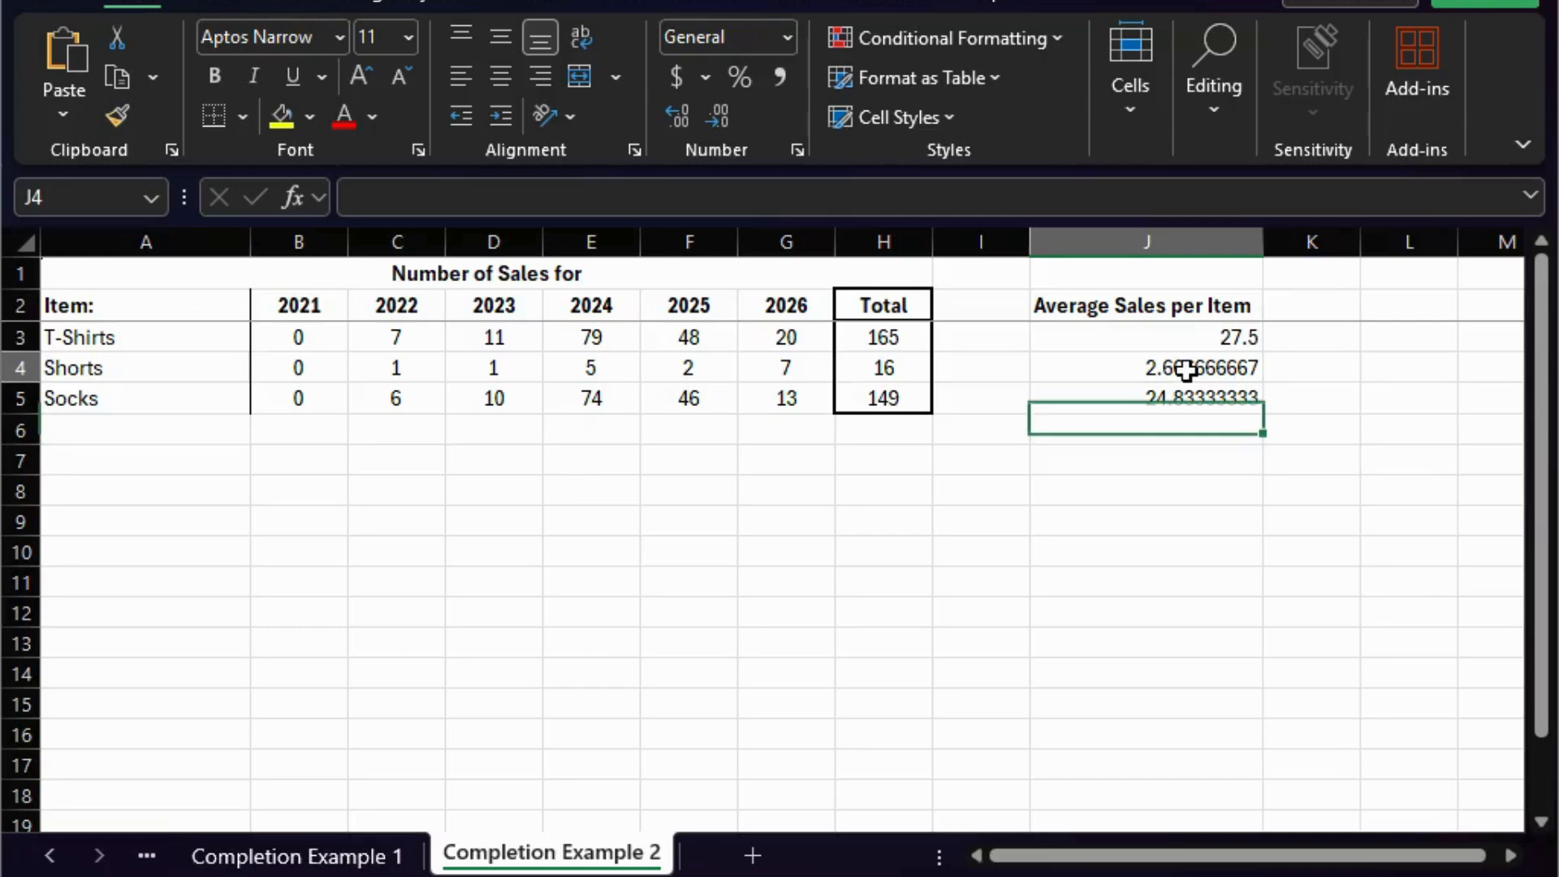